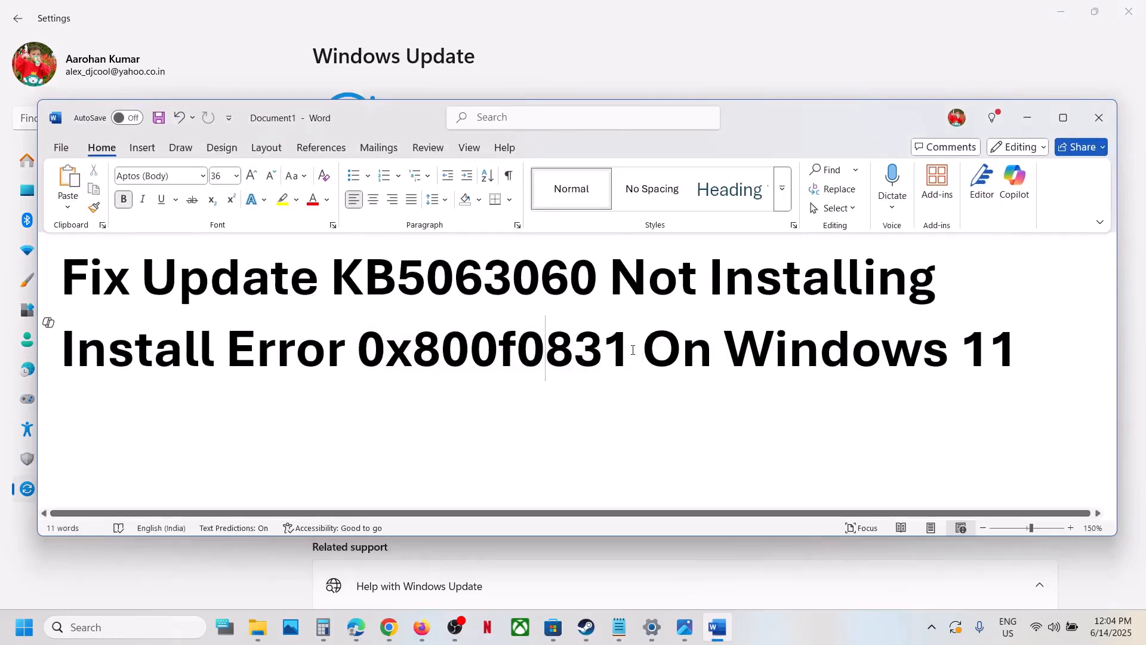
# Step: Highlight error code 0x800f0831 in the Word title, then pause Windows updates for 1 week and resume them
pyautogui.moveTo(633, 349); pyautogui.dragTo(357, 355)
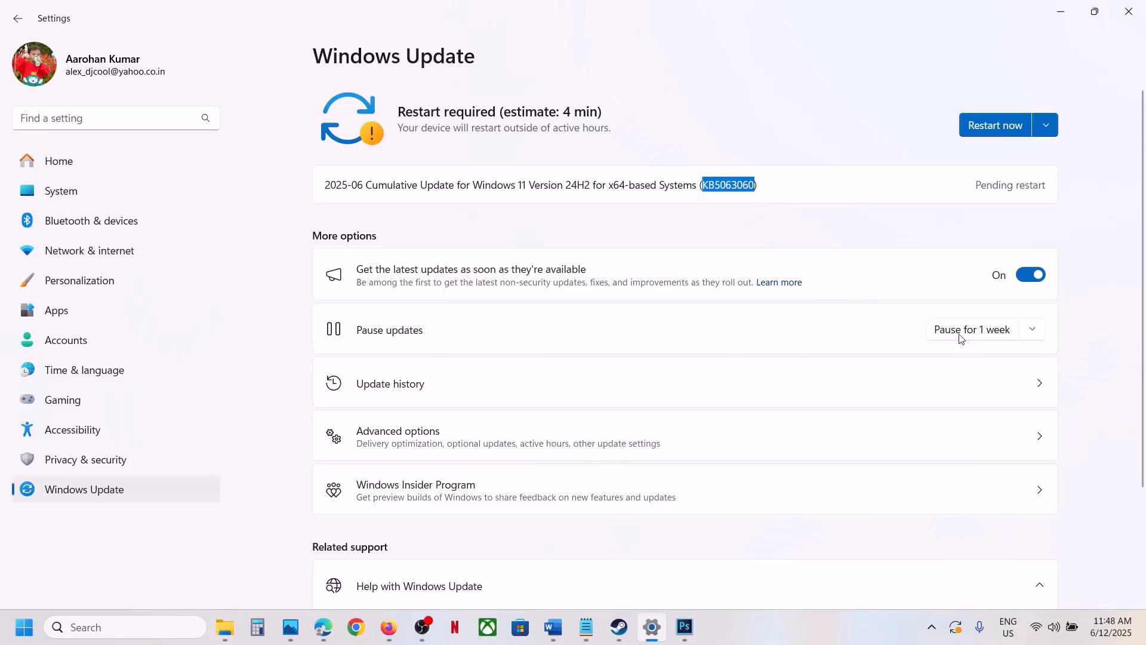
pyautogui.click(962, 334)
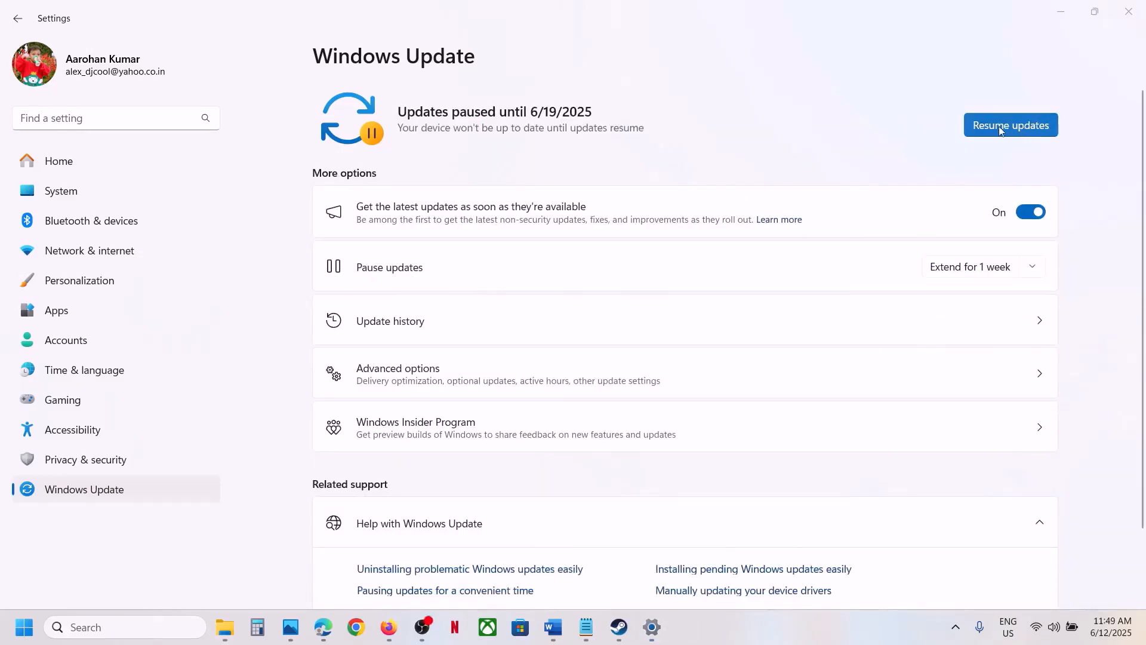
pyautogui.click(1006, 127)
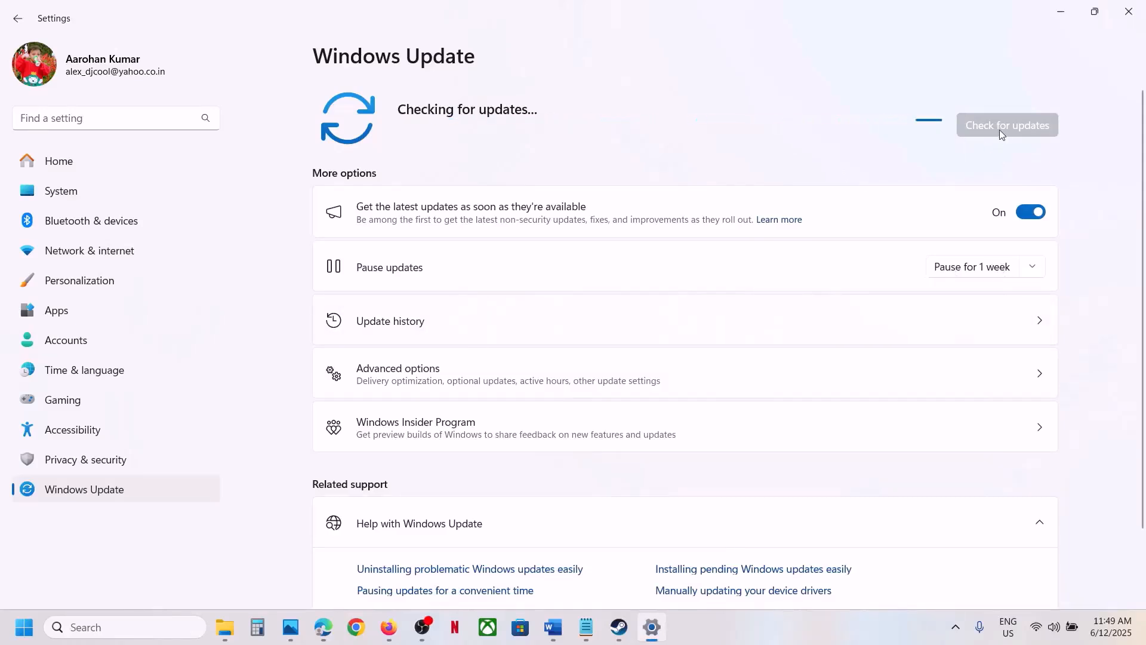
# Step: Switch to the Word instructions and highlight the Step 1 text "Start App Readiness Service"
pyautogui.click(774, 635)
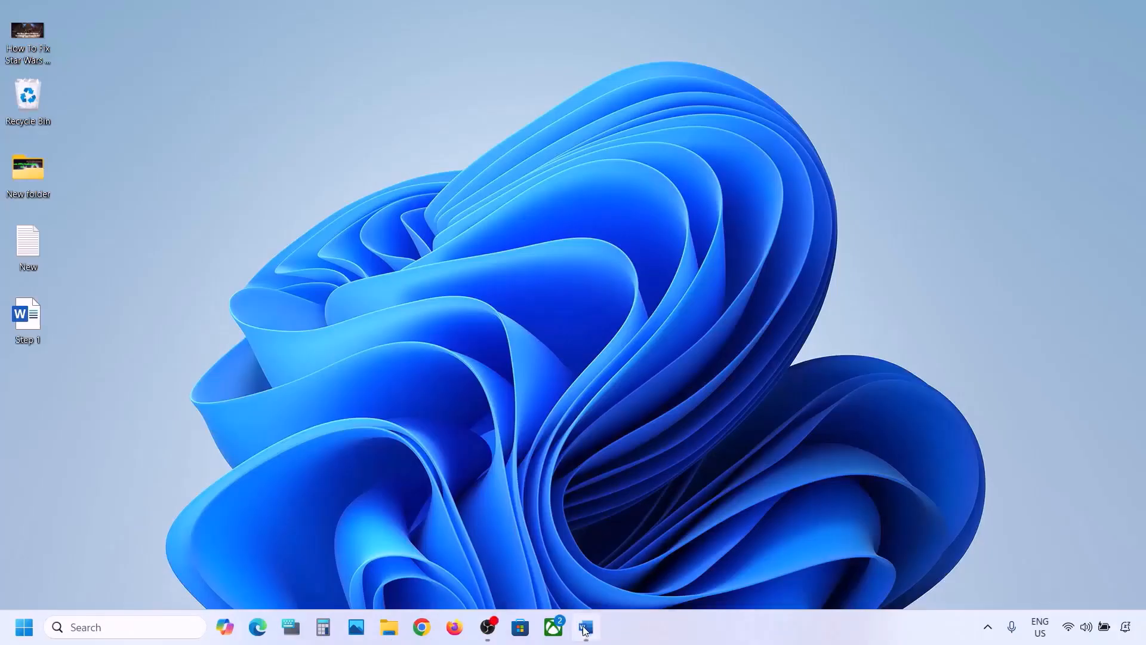
pyautogui.click(586, 627)
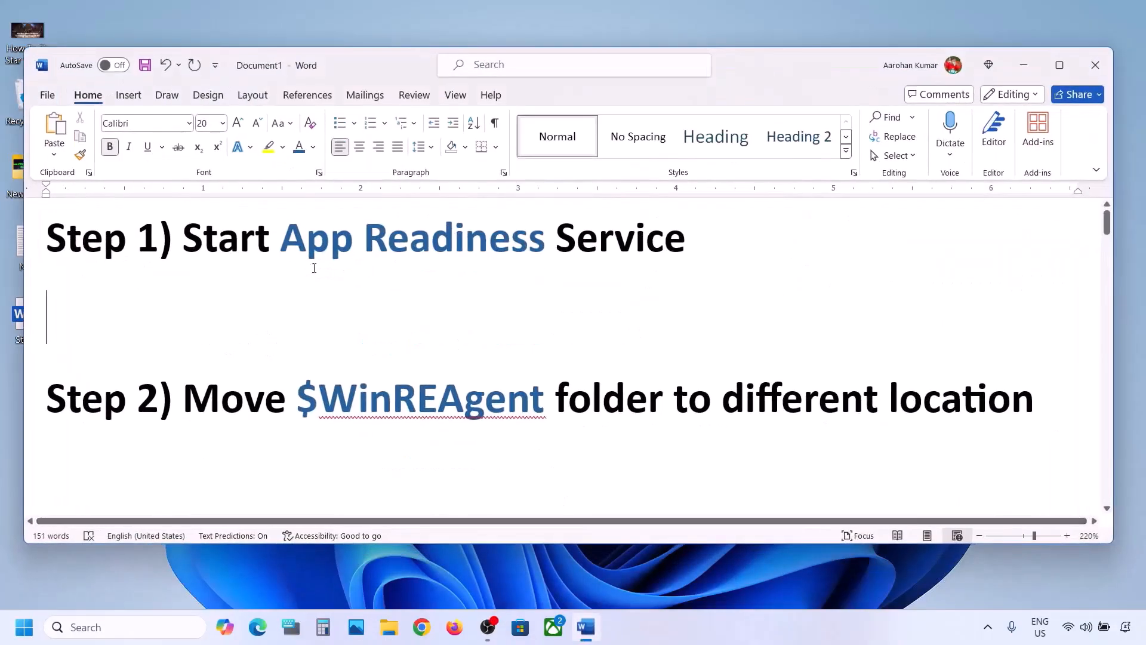
pyautogui.moveTo(210, 243); pyautogui.dragTo(692, 245)
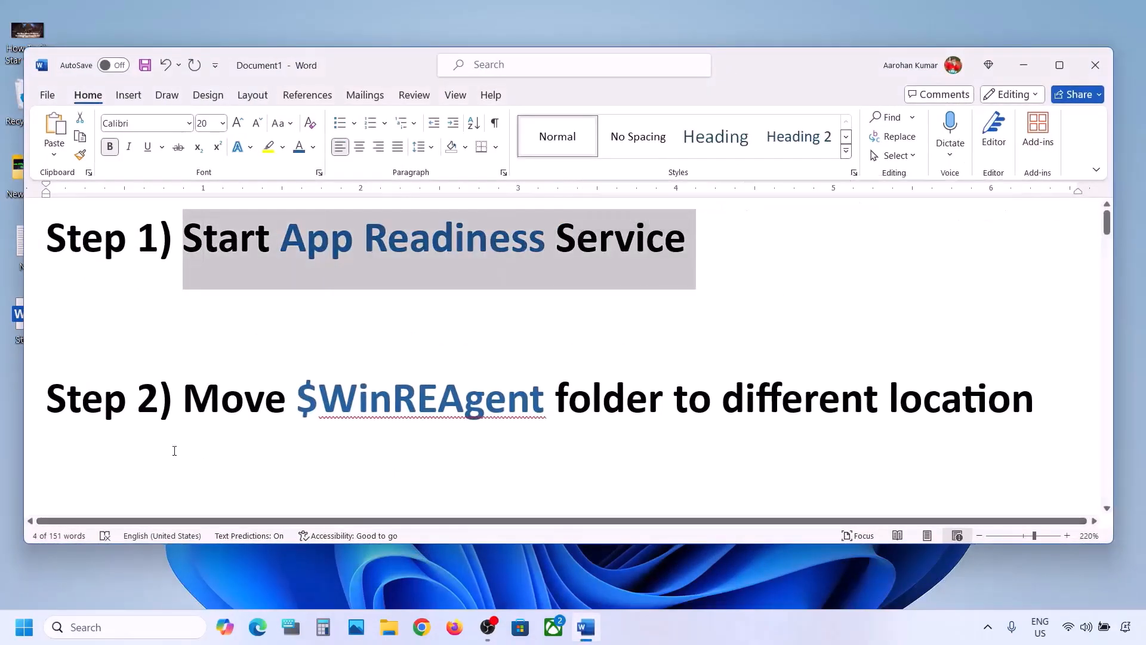
# Step: Search Windows for "services" and open the Services console
pyautogui.click(89, 618)
pyautogui.write('servic')
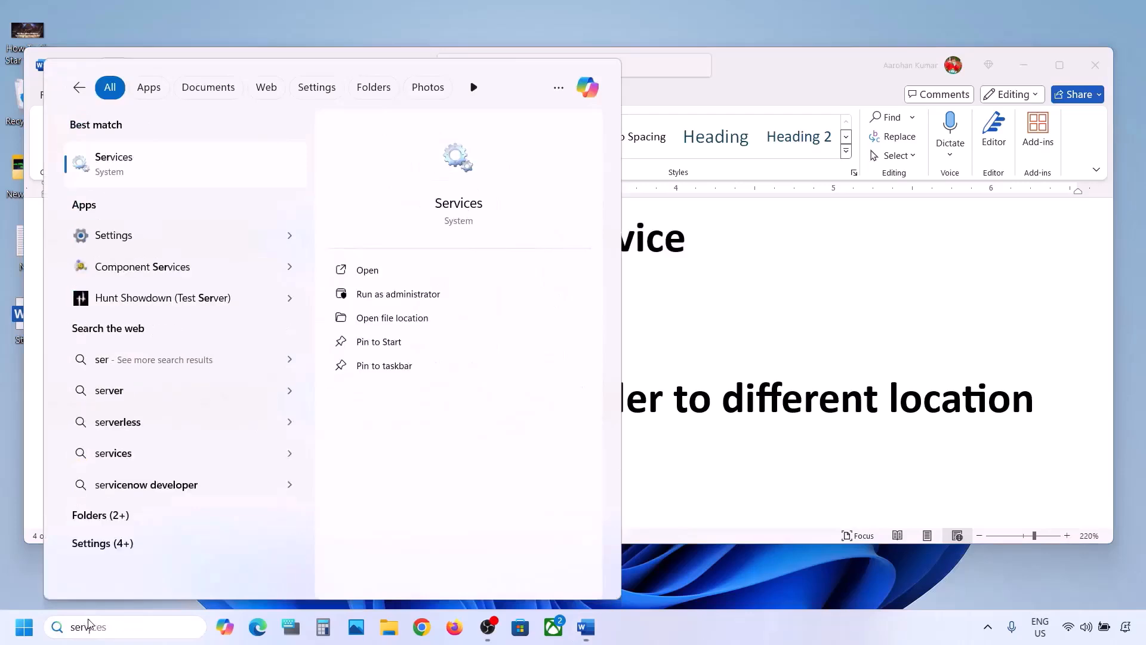
pyautogui.write('es')
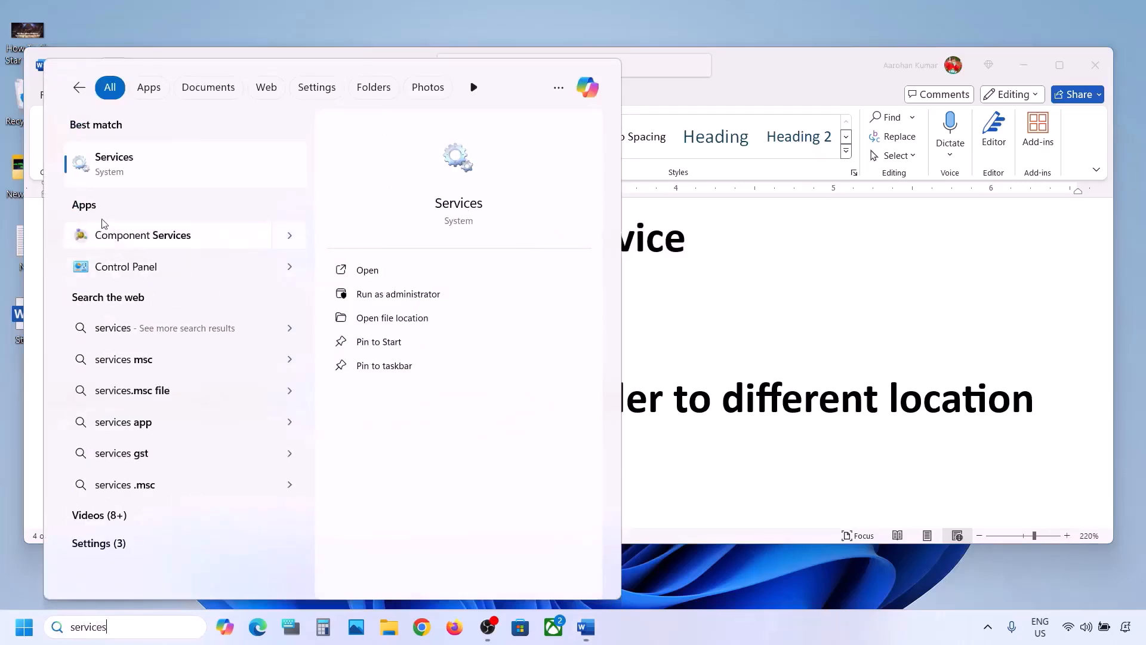
pyautogui.click(143, 173)
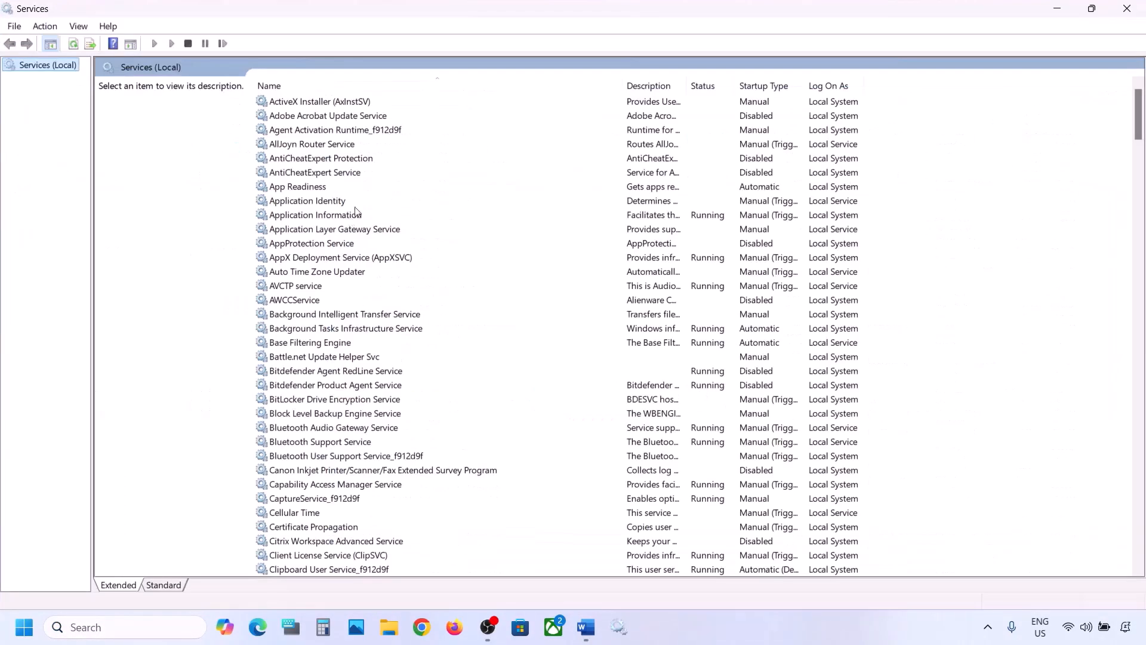
# Step: Set the App Readiness service's startup type to Automatic and start the service
pyautogui.click(326, 189)
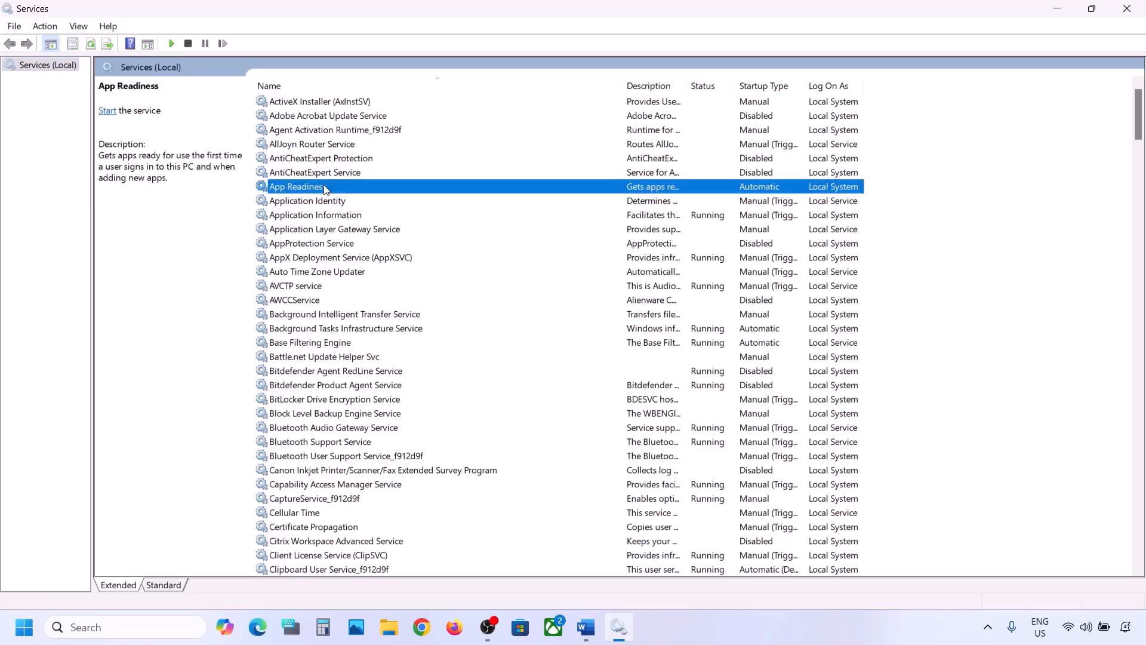
pyautogui.doubleClick(356, 190)
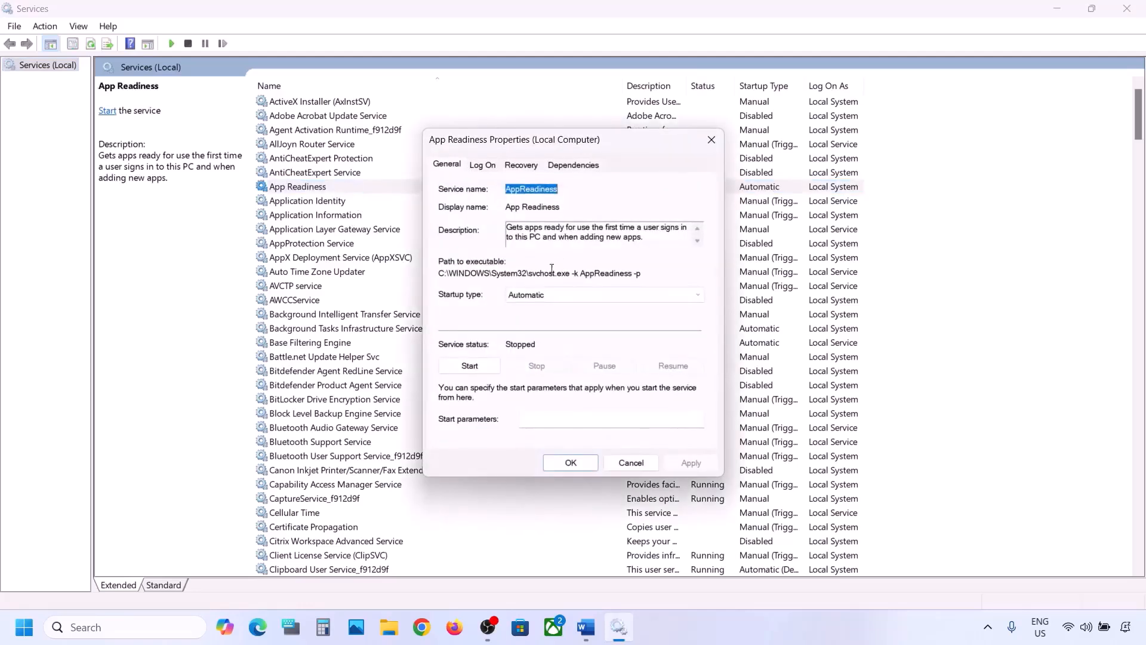
pyautogui.click(530, 296)
pyautogui.click(546, 323)
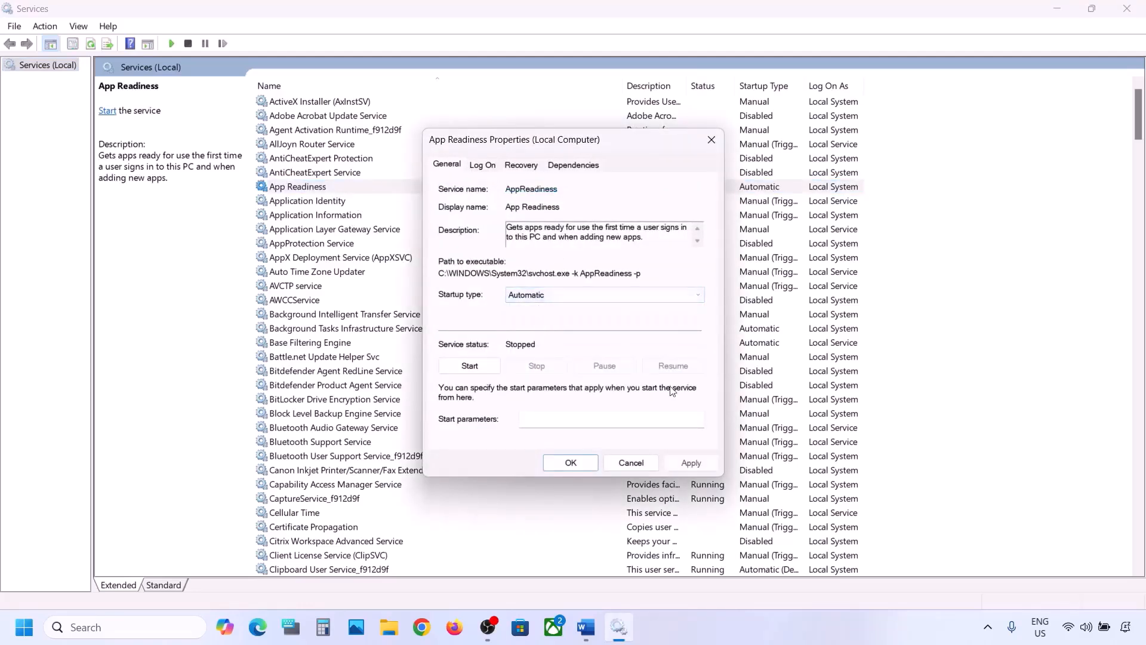
pyautogui.click(690, 464)
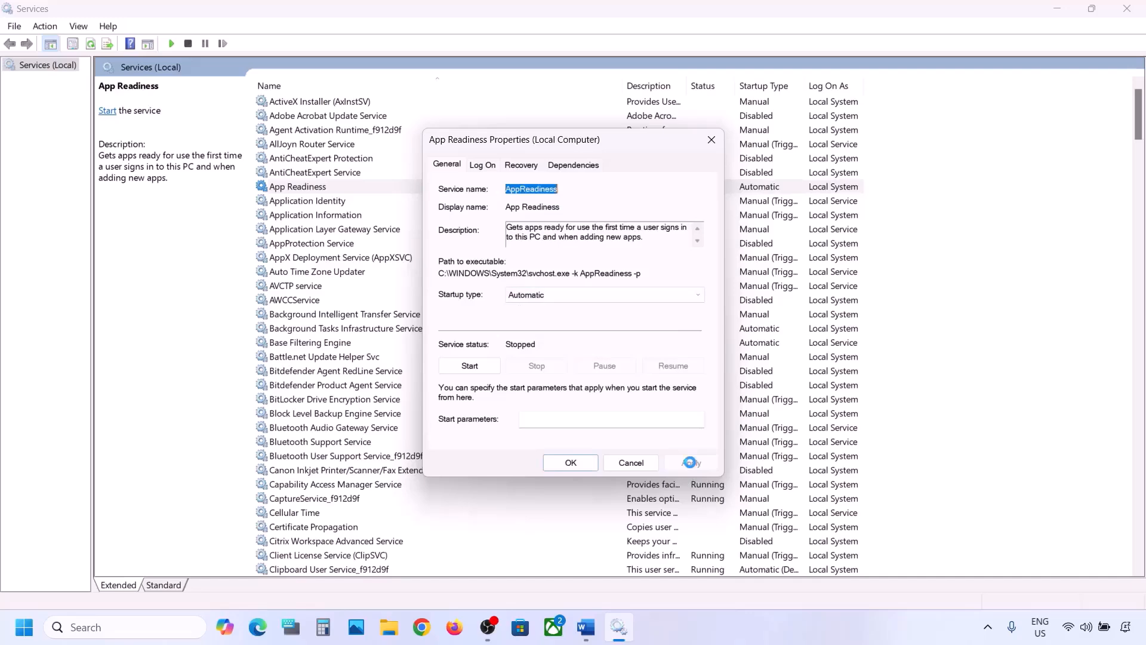
pyautogui.click(474, 369)
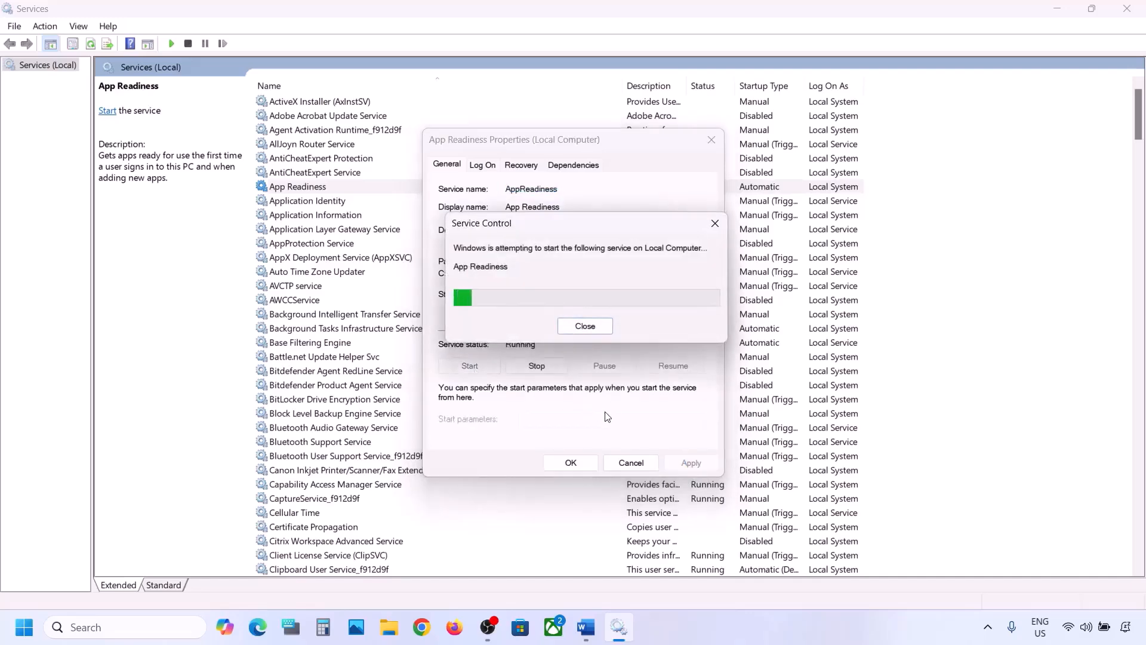
pyautogui.click(571, 463)
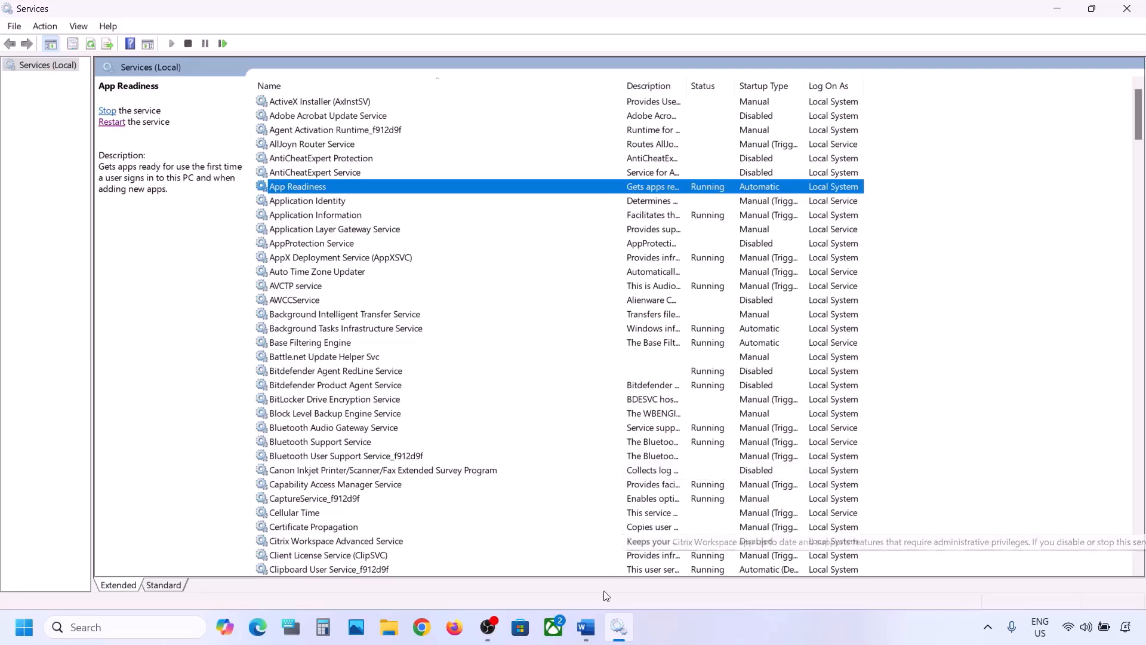
# Step: Highlight the $WinREAgent folder name in the Word instructions and open the OS (C:) drive in File Explorer
pyautogui.click(586, 627)
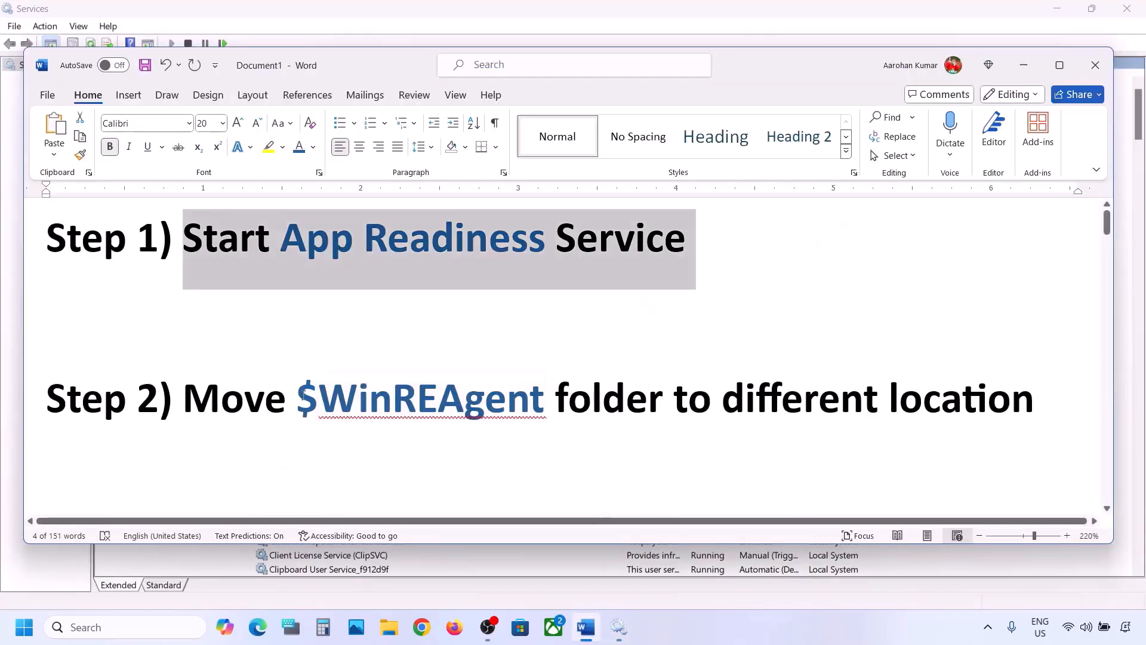
pyautogui.doubleClick(304, 397)
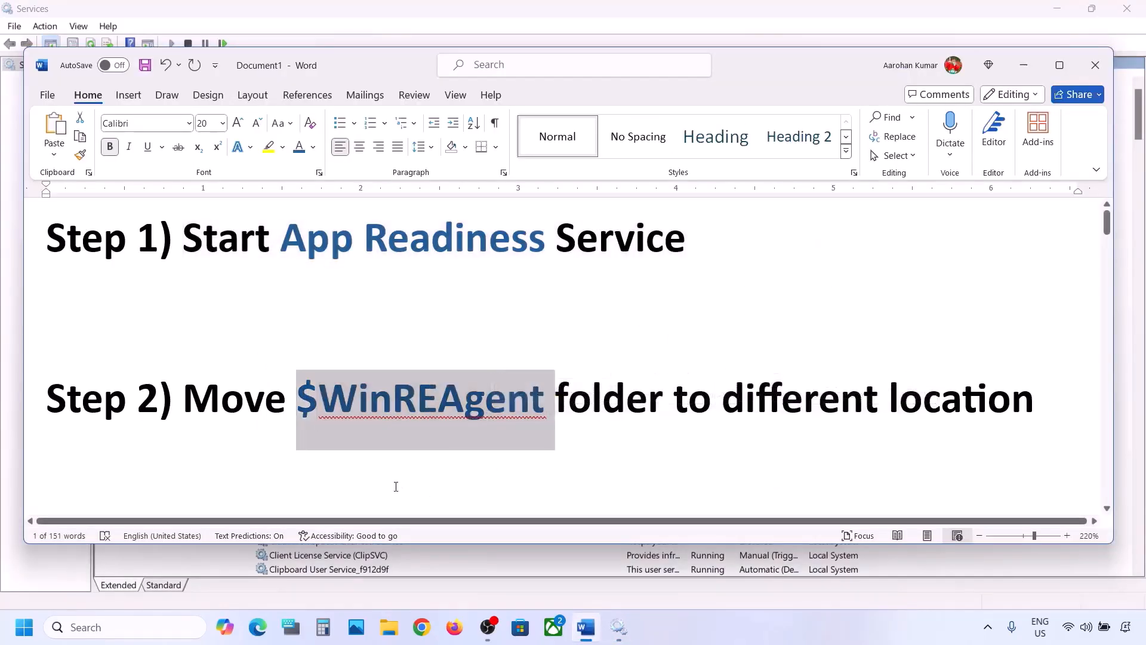
pyautogui.click(389, 626)
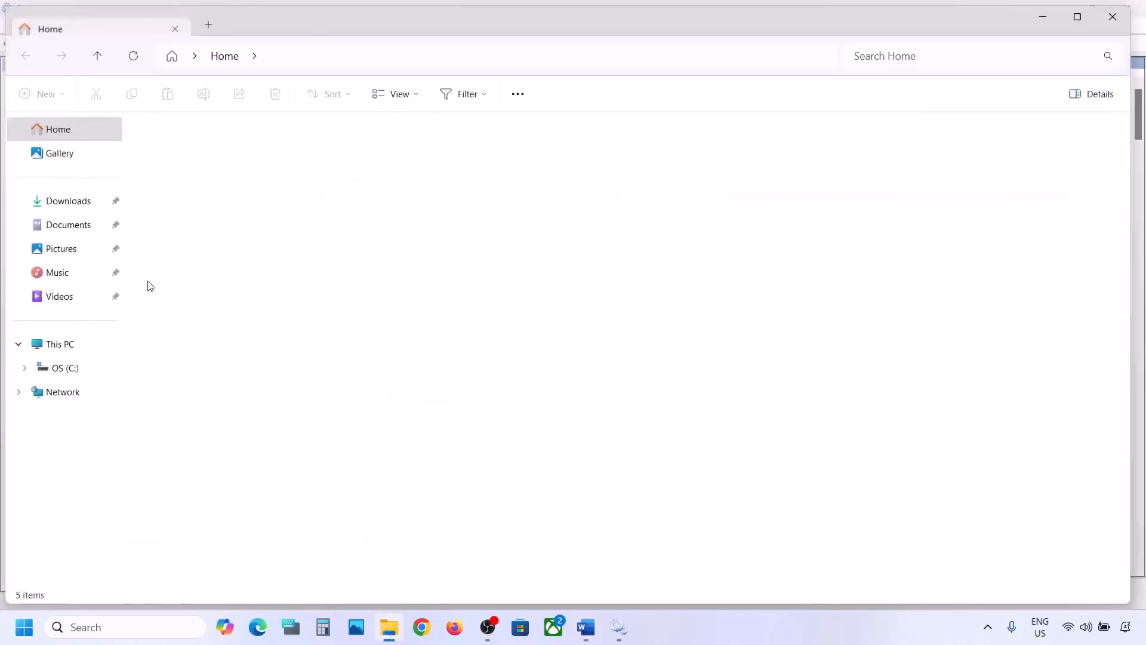
pyautogui.click(78, 346)
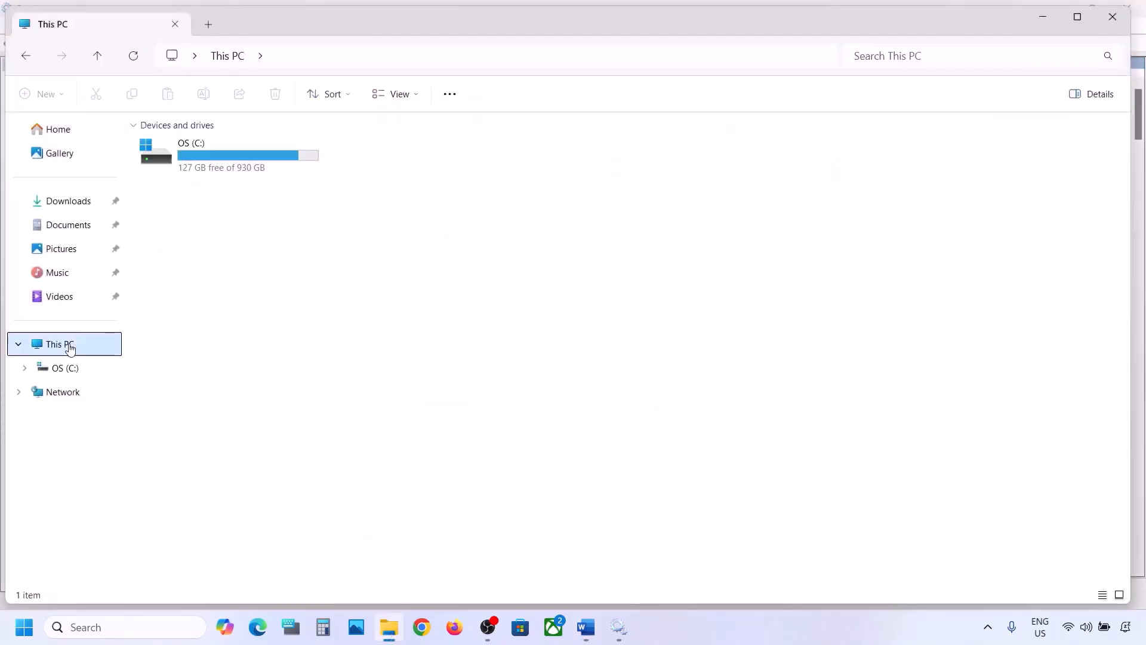
pyautogui.click(231, 167)
pyautogui.doubleClick(232, 168)
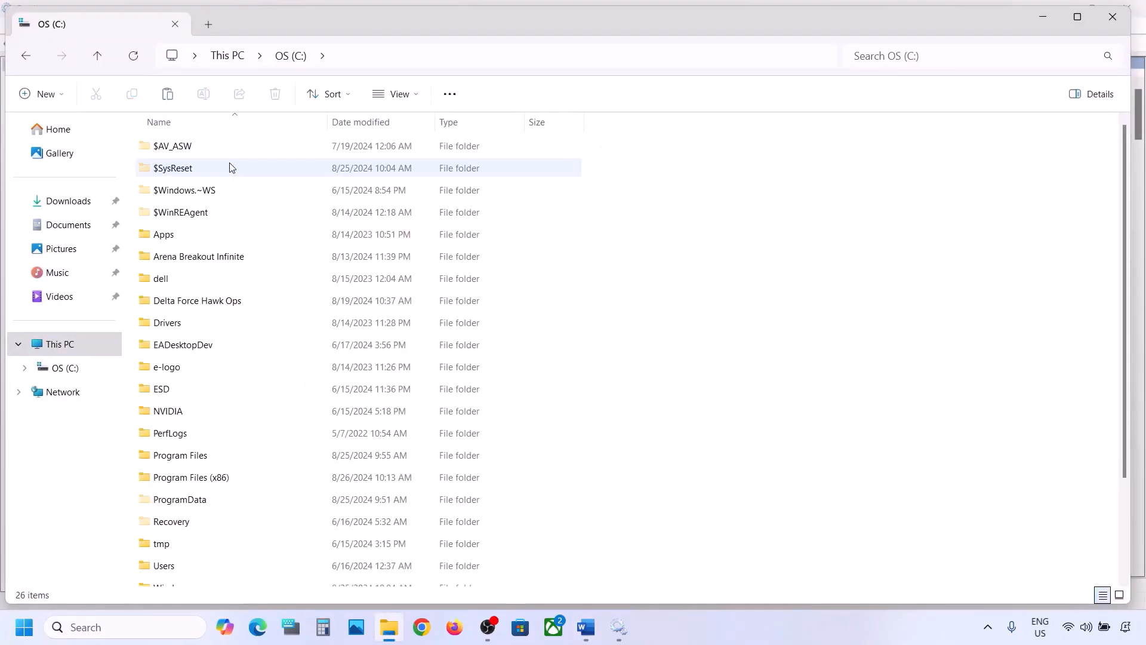
# Step: Select the $WinREAgent folder and check whether hidden items are set to show in File Explorer
pyautogui.click(195, 217)
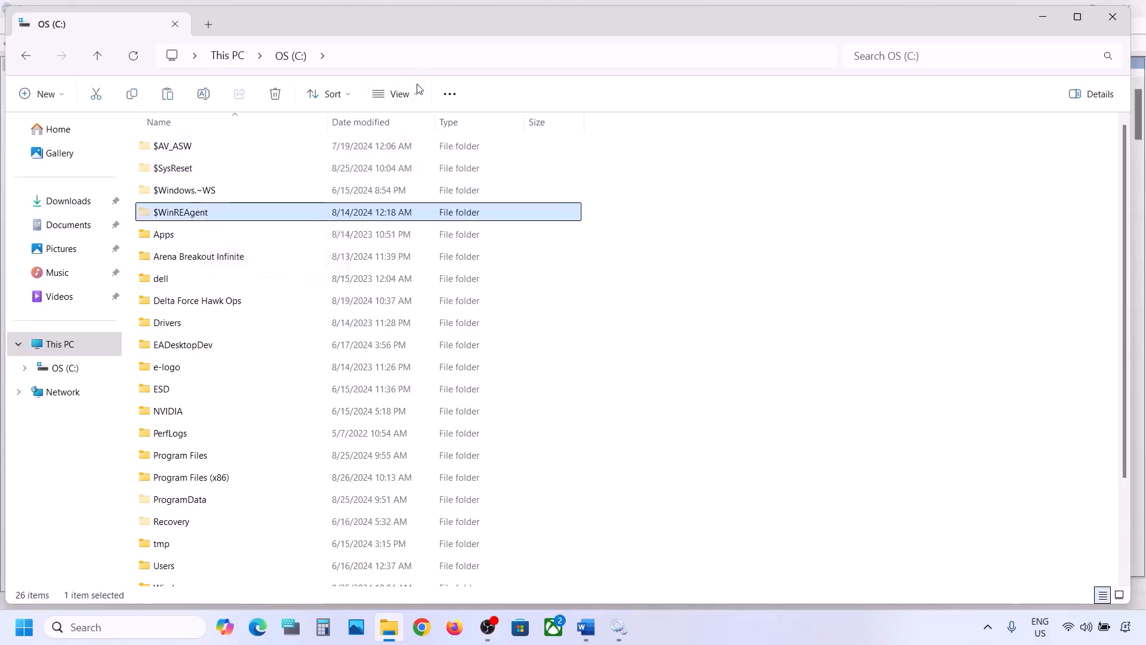
pyautogui.click(396, 94)
pyautogui.click(422, 379)
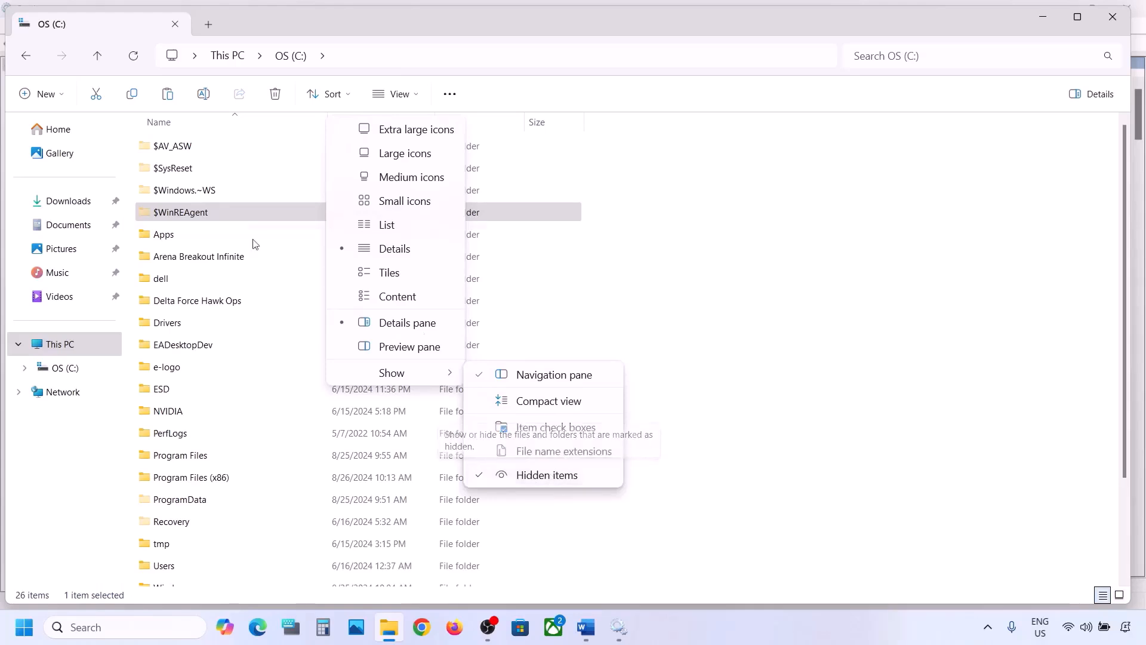
# Step: Copy the $WinREAgent folder from the OS (C:) drive to the desktop
pyautogui.click(187, 216)
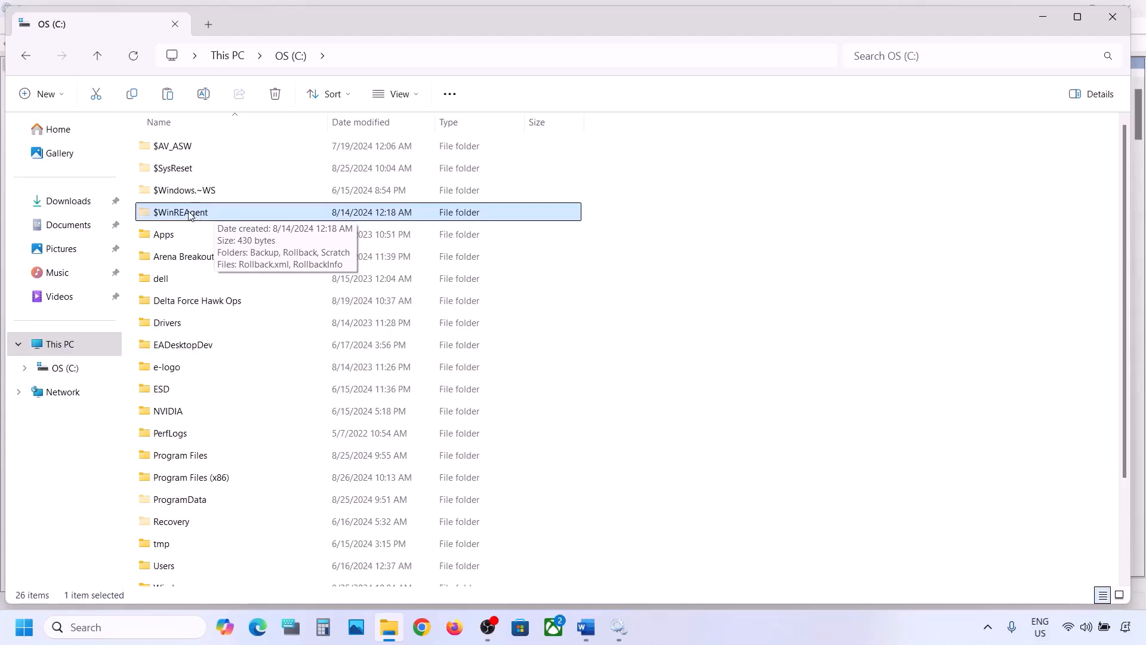
pyautogui.rightClick(190, 215)
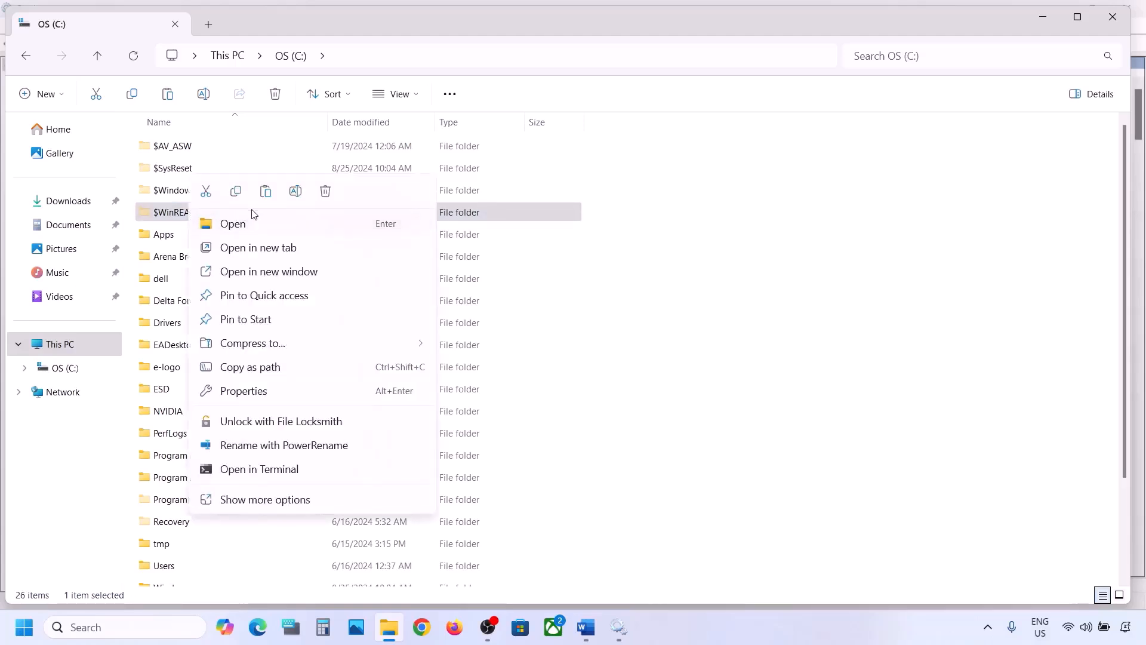
pyautogui.click(237, 196)
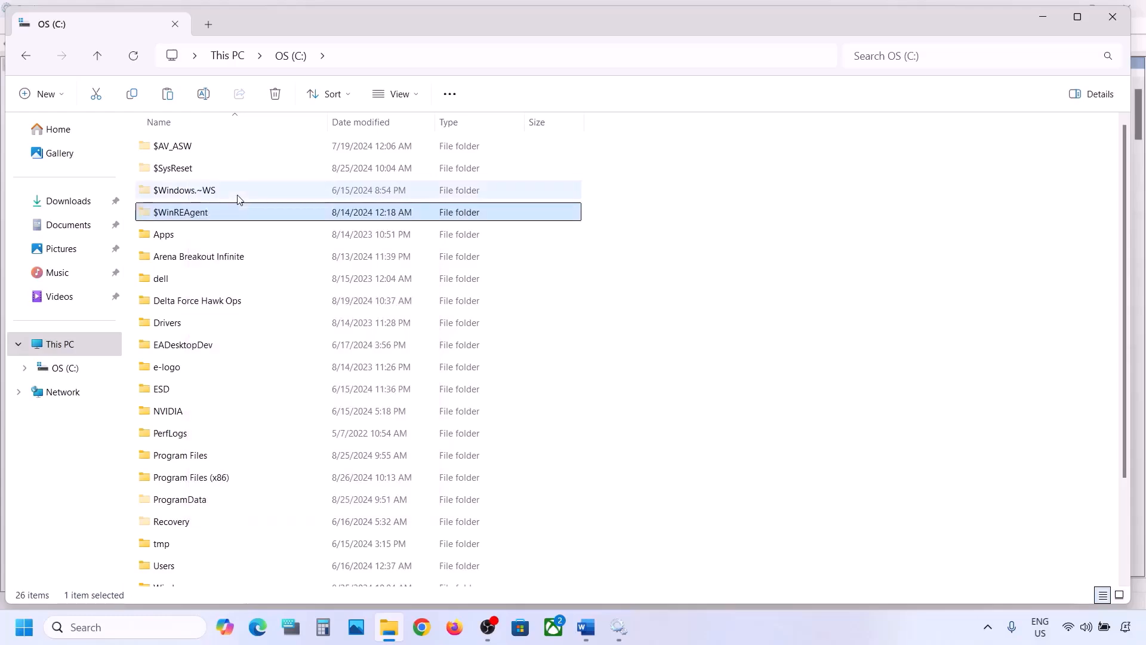
pyautogui.press('super+d')
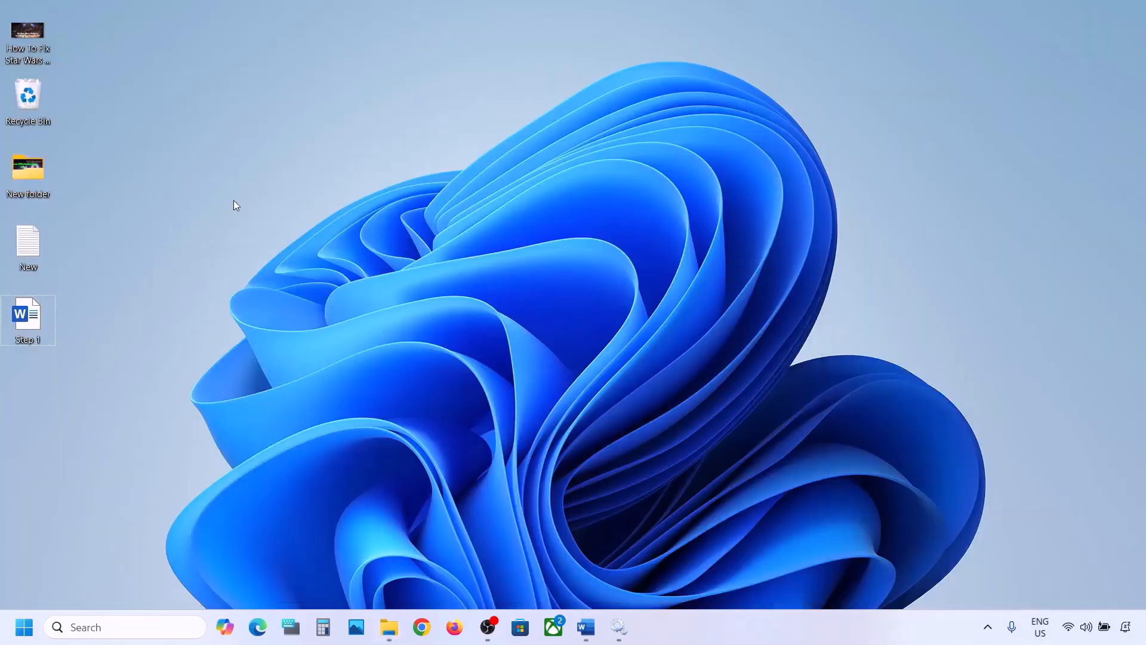
pyautogui.hotkey('ctrl', 'v')
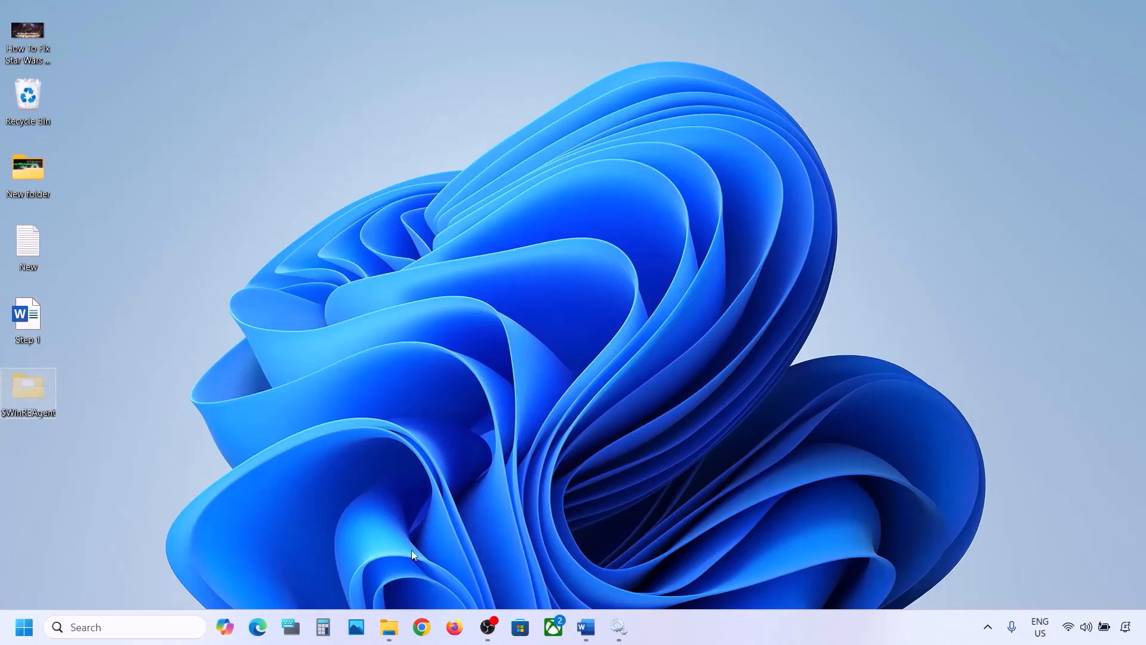
# Step: Return to the OS (C:) drive in File Explorer and delete the original $WinREAgent folder
pyautogui.click(389, 626)
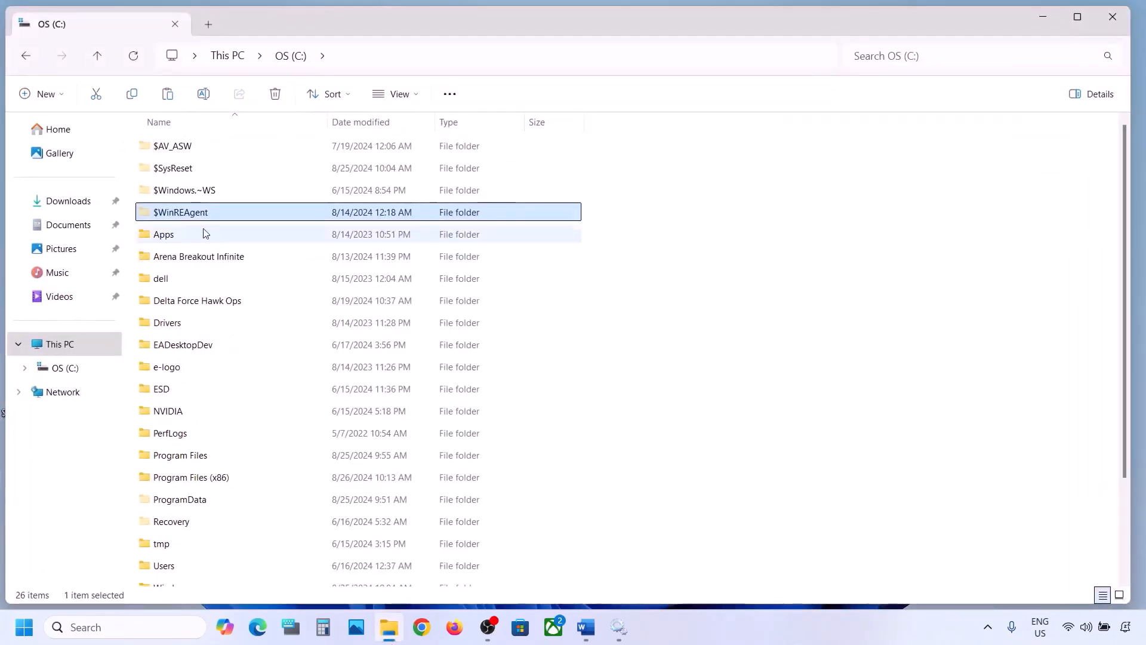
pyautogui.rightClick(188, 212)
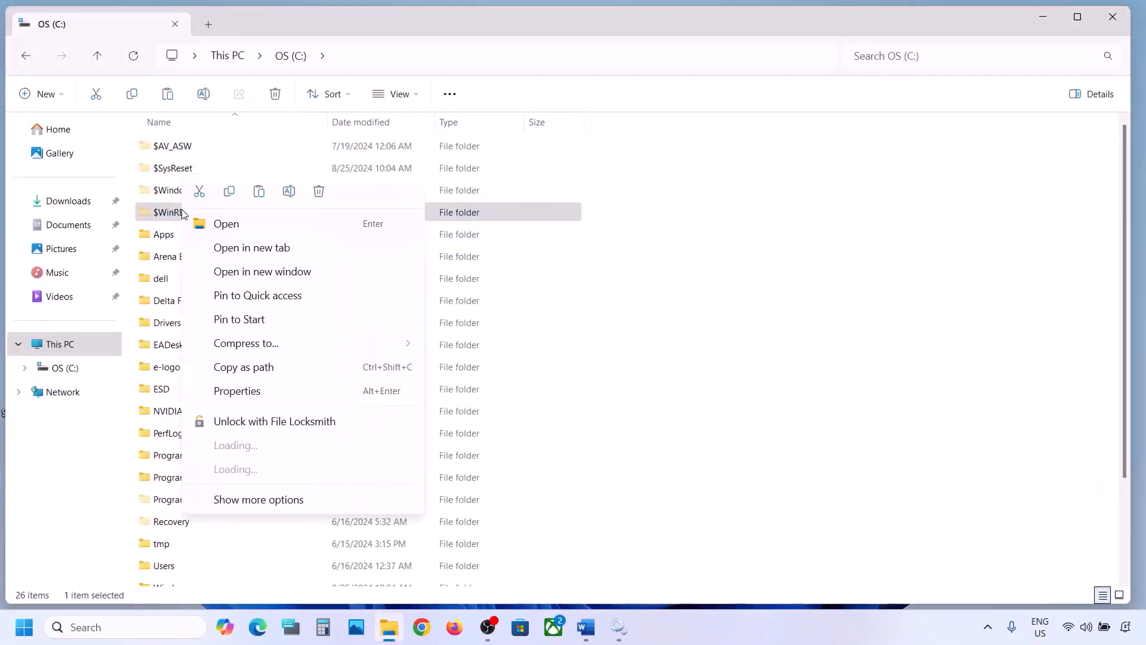
pyautogui.click(319, 192)
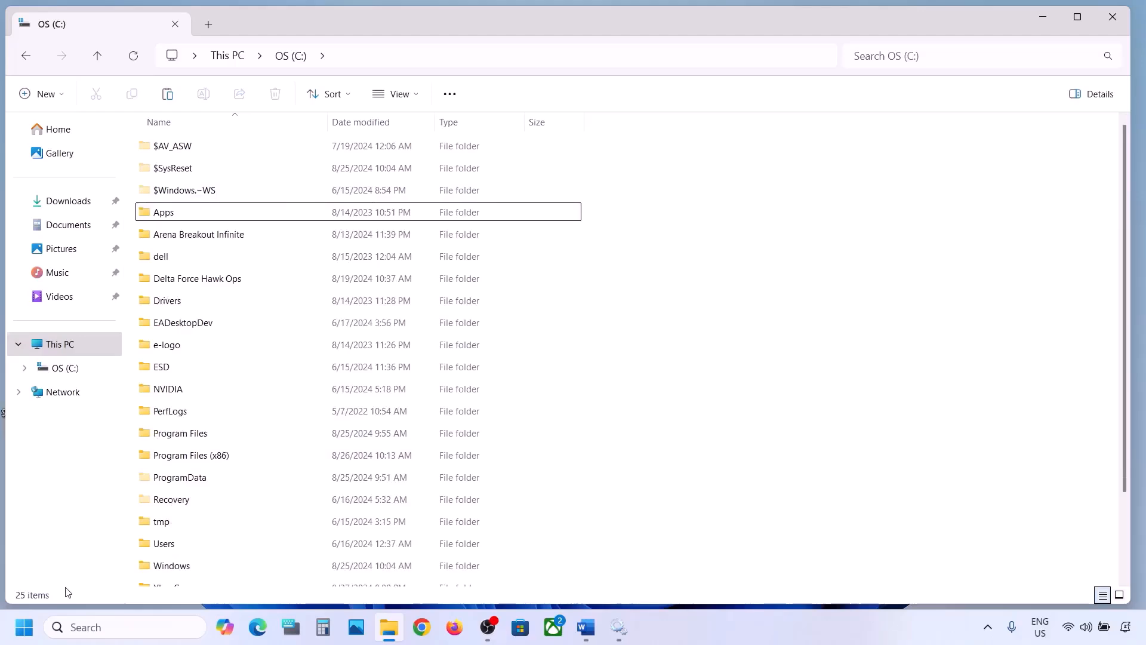
# Step: View the Windows Update page in Settings, then minimise the Settings and File Explorer windows
pyautogui.press('super+i')
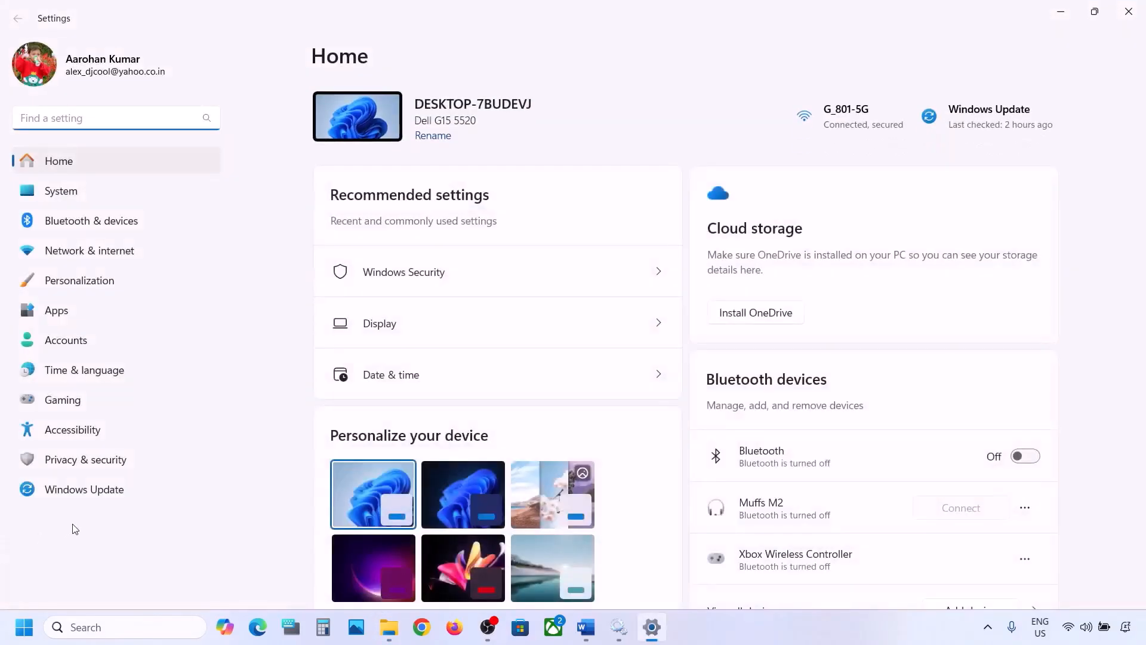
pyautogui.click(86, 492)
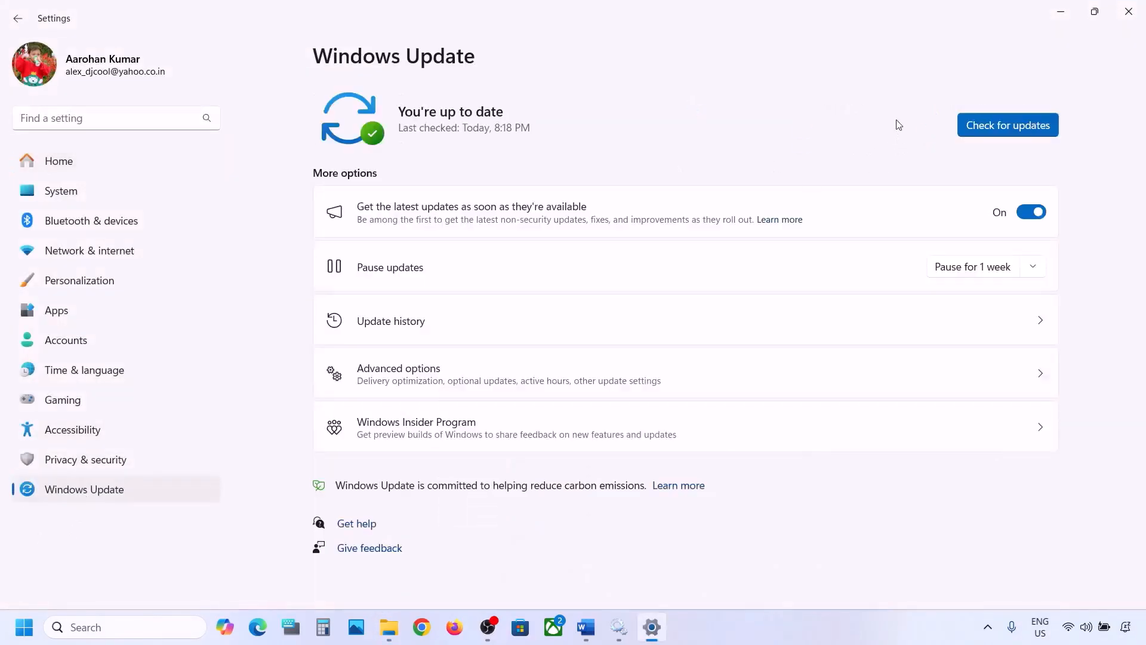
pyautogui.click(1070, 10)
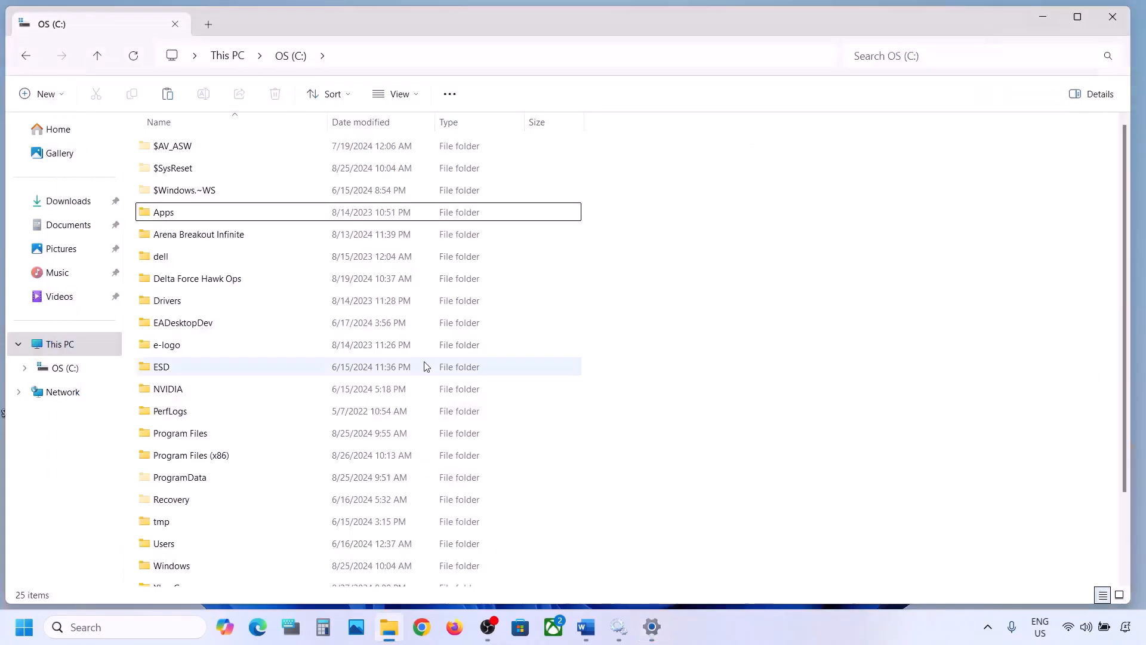
pyautogui.click(1043, 21)
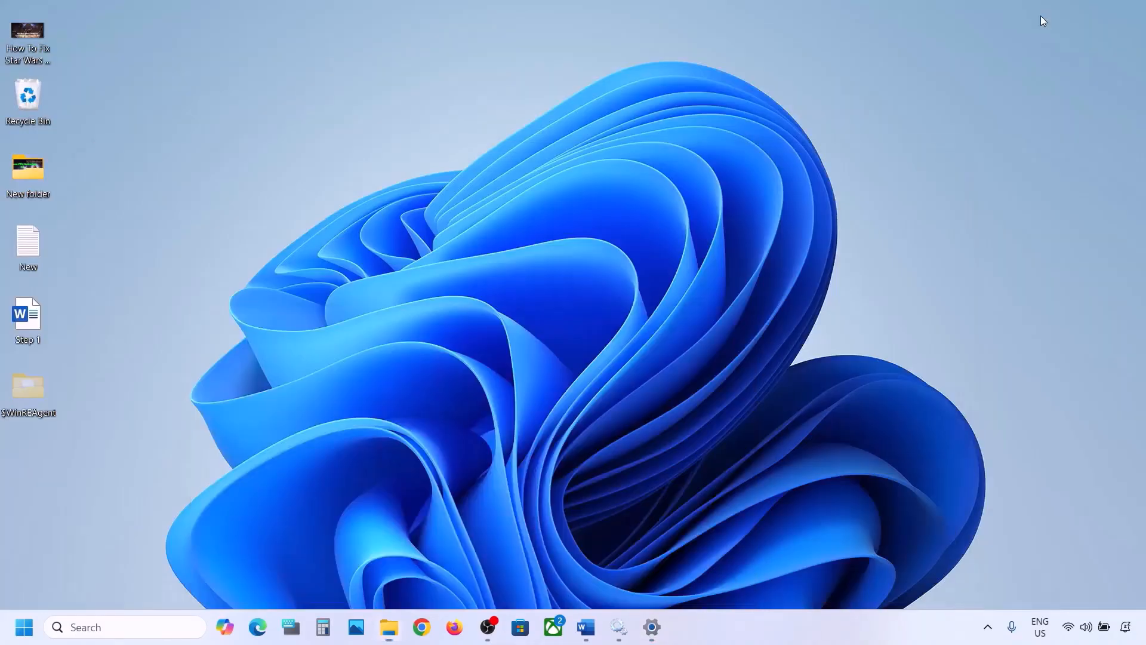
# Step: View the computer's power options, including Restart, and close them without choosing one
pyautogui.click(24, 627)
pyautogui.click(433, 577)
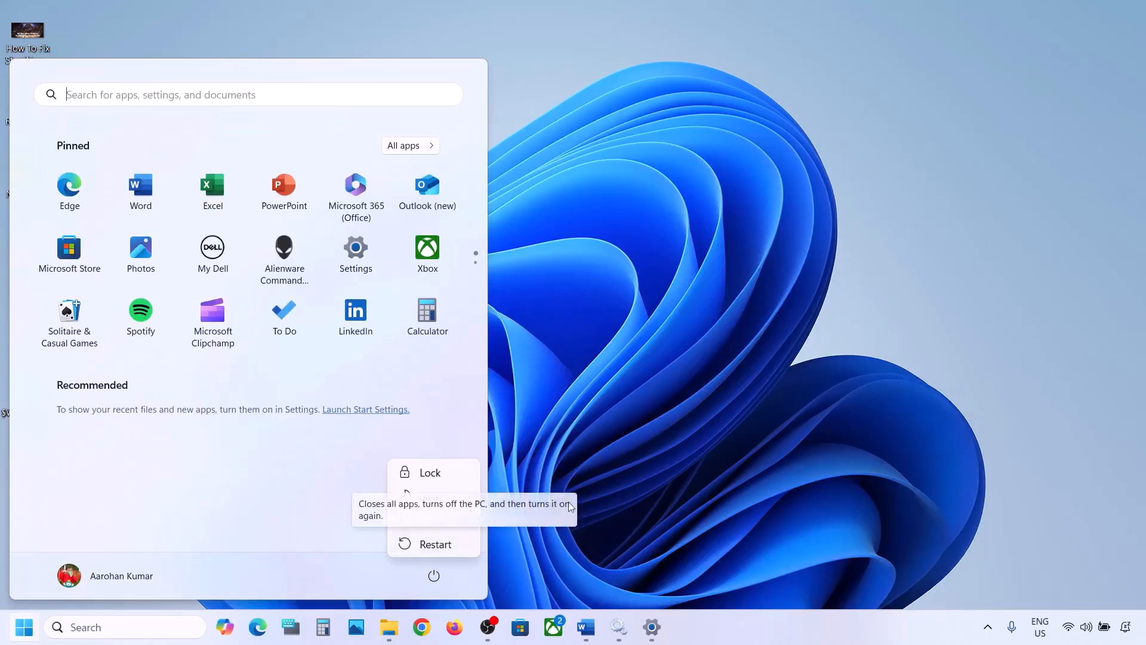
pyautogui.click(627, 439)
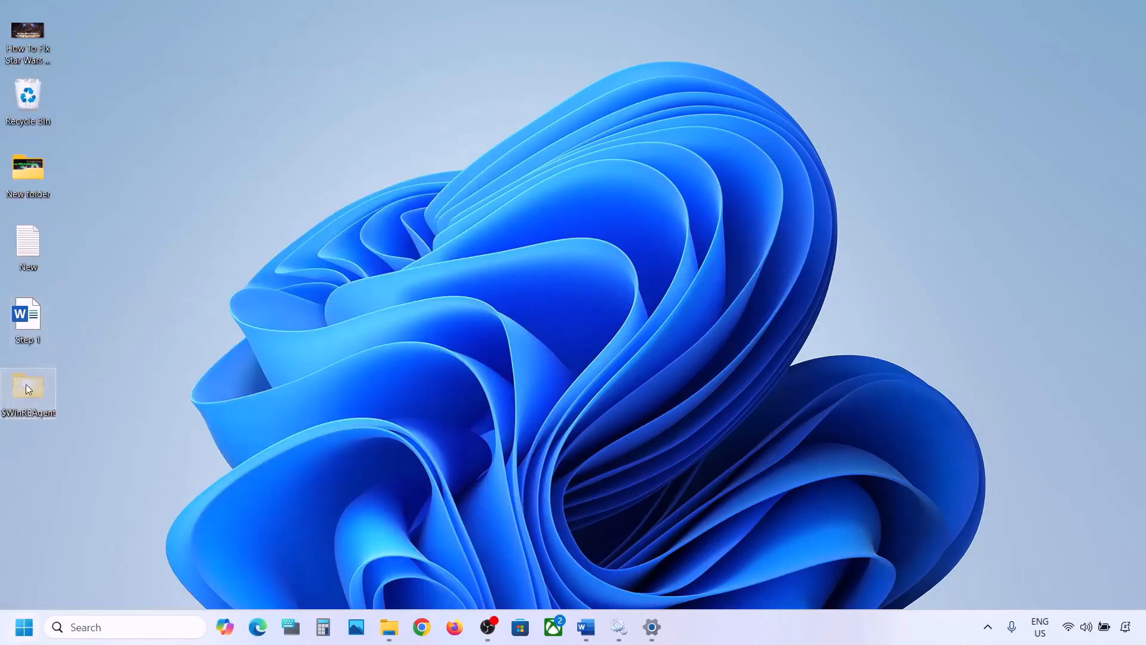
# Step: Move the $WinREAgent folder from the desktop back to the OS (C:) drive and minimise File Explorer
pyautogui.rightClick(27, 388)
pyautogui.click(48, 404)
pyautogui.click(397, 637)
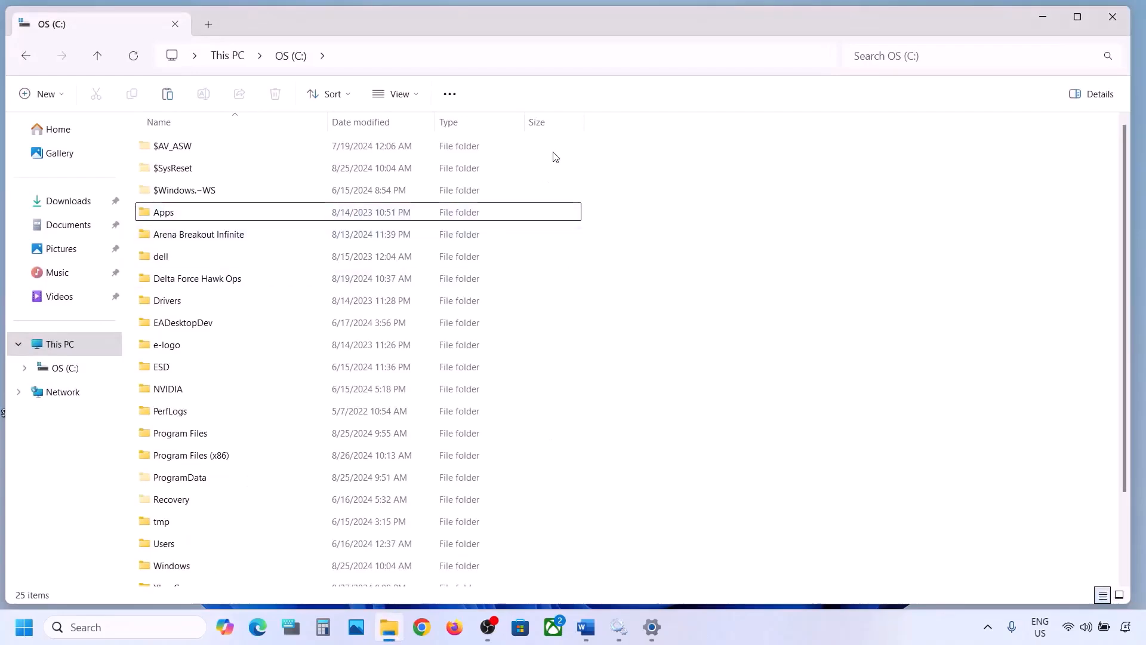
pyautogui.hotkey('ctrl', 'v')
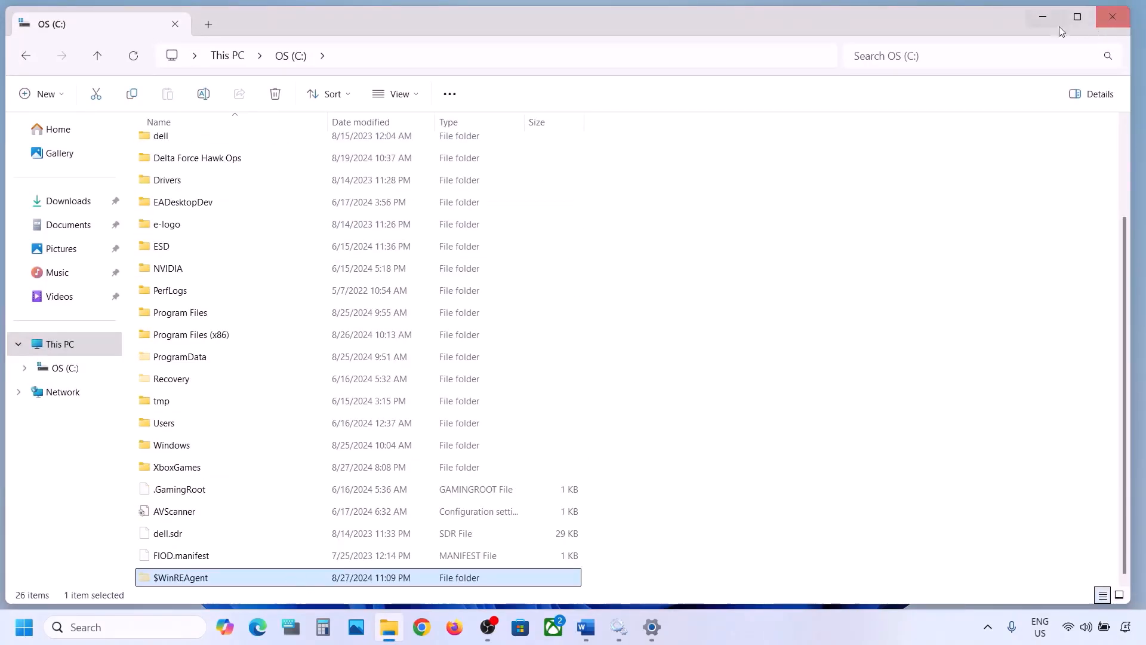
pyautogui.click(1037, 21)
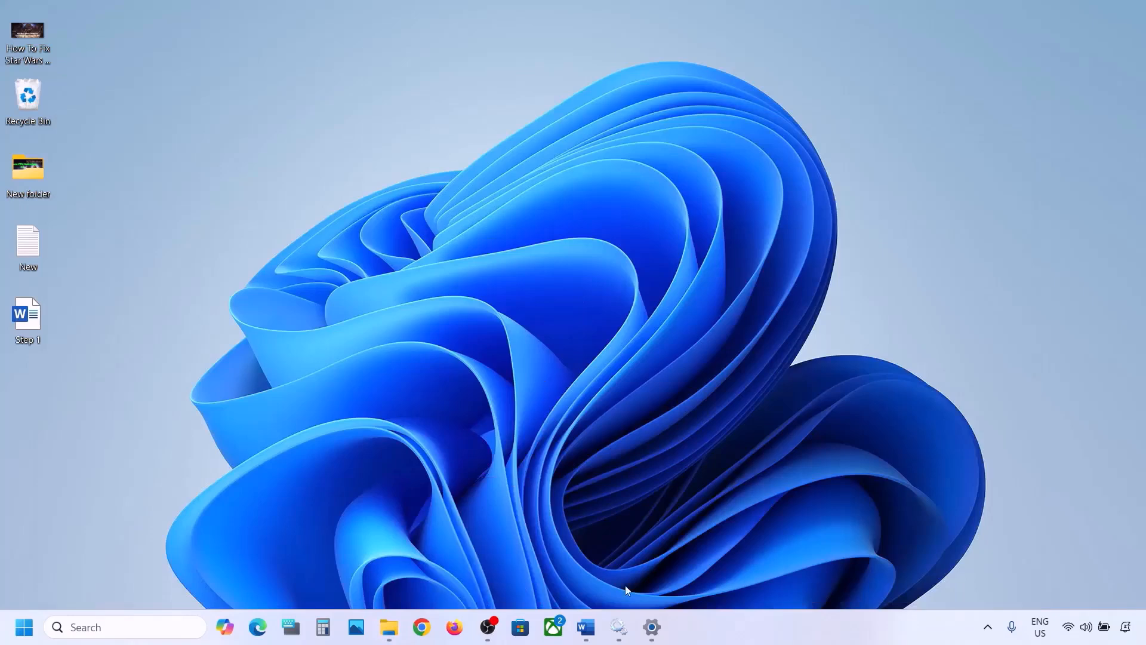
# Step: Switch to the Word document and highlight the Step 3 text, Run Update Troubleshooter
pyautogui.click(585, 627)
pyautogui.scroll(-3, 364, 350)
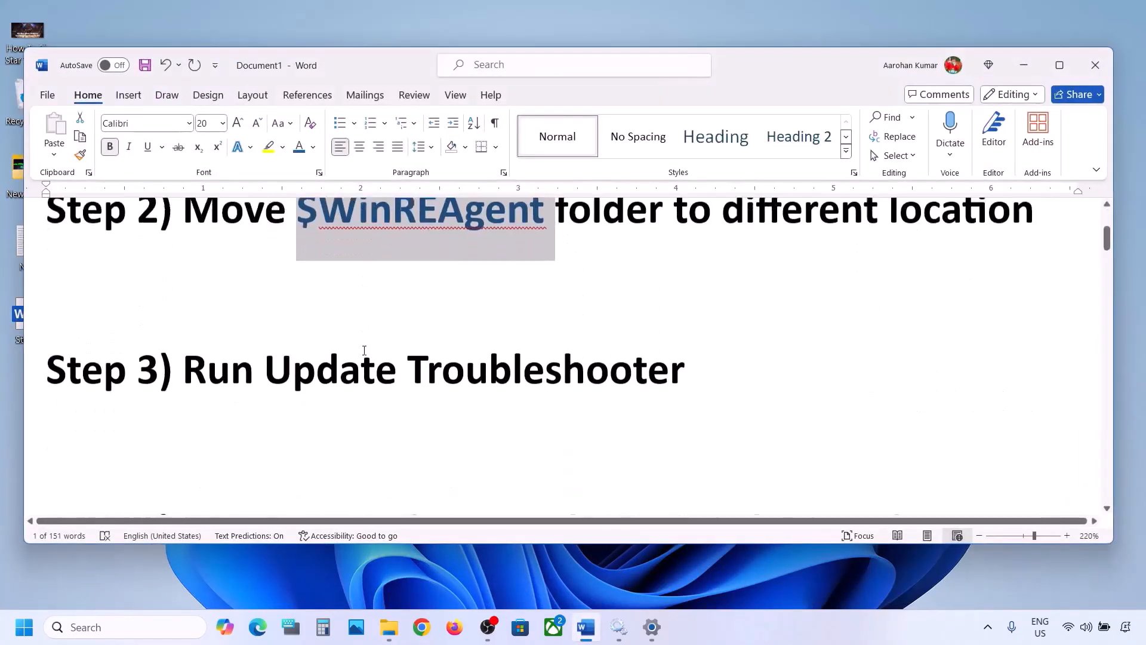
pyautogui.moveTo(210, 336); pyautogui.dragTo(684, 344)
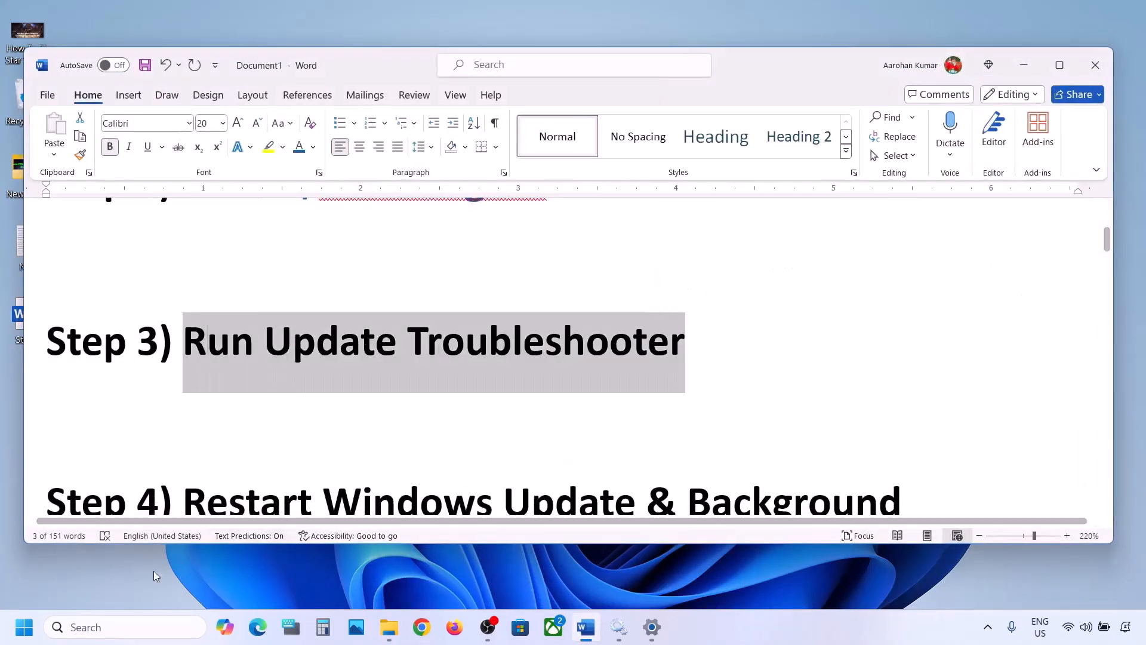
# Step: Run the Windows Update troubleshooter from the Other troubleshooters page in the System settings
pyautogui.click(23, 627)
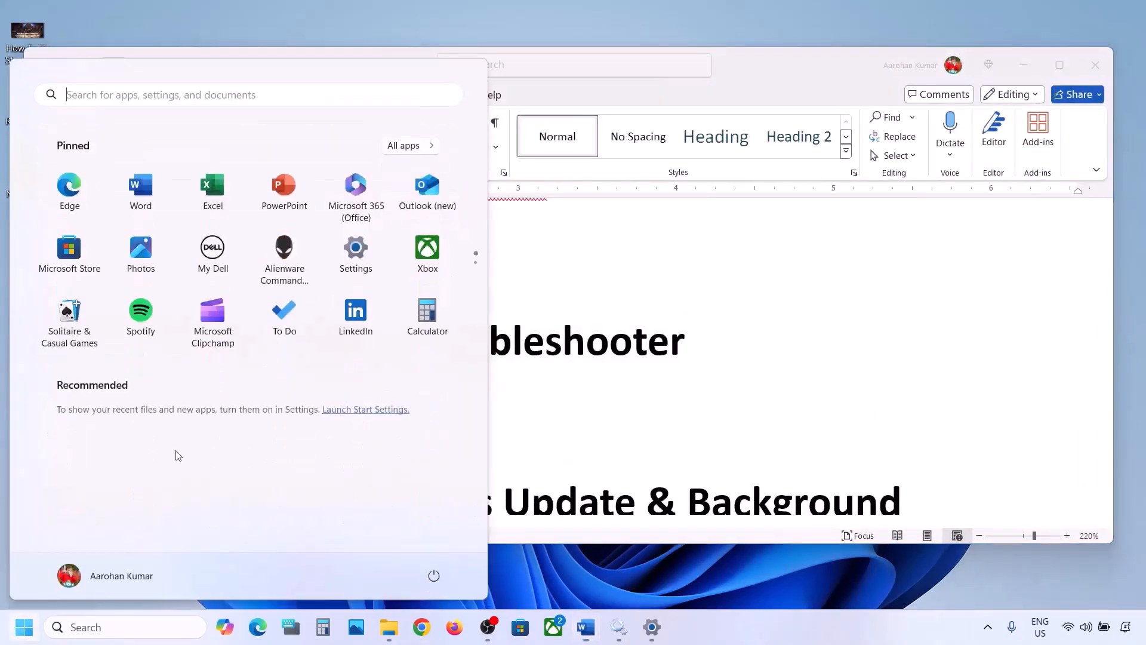
pyautogui.click(367, 257)
pyautogui.click(105, 192)
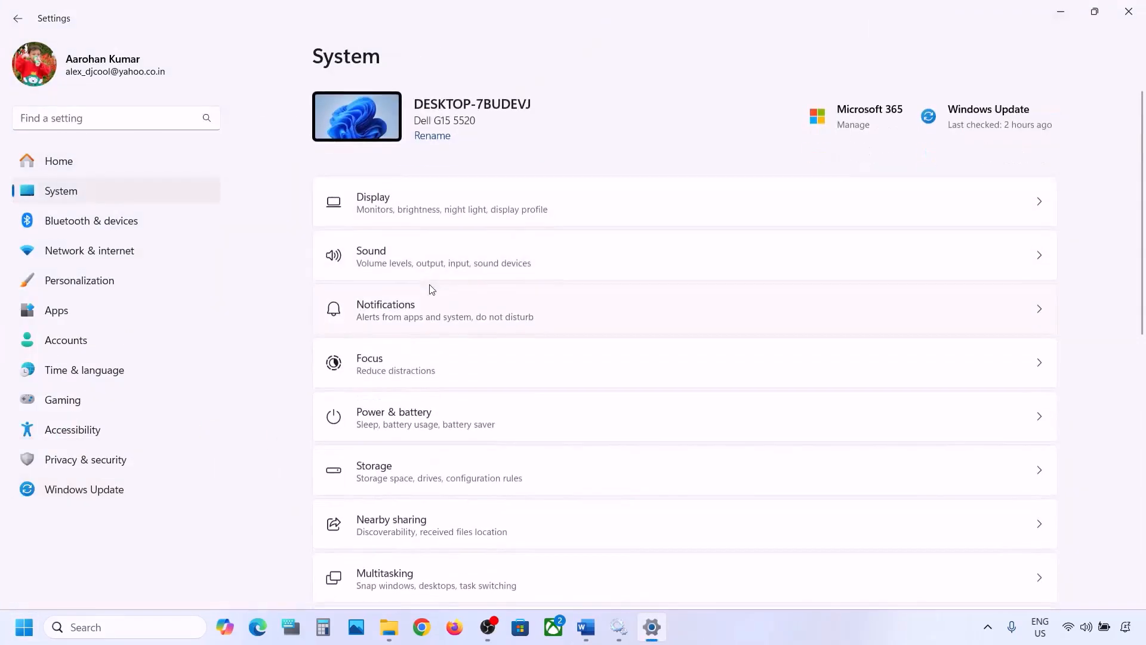
pyautogui.scroll(-5, 429, 289)
pyautogui.click(399, 432)
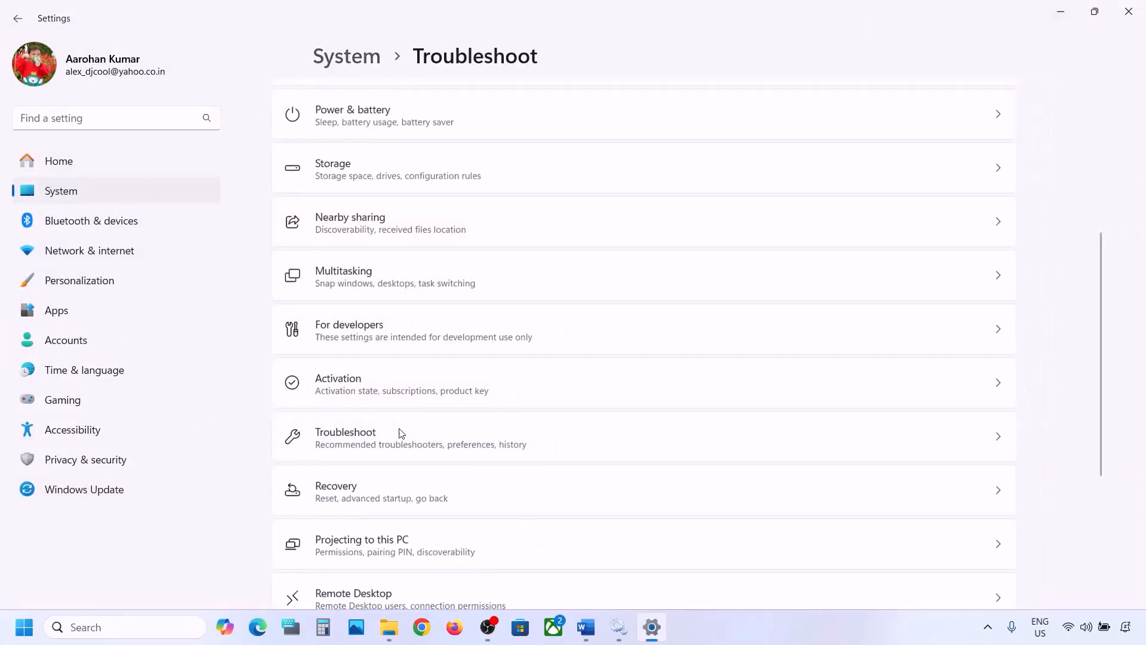
pyautogui.click(406, 251)
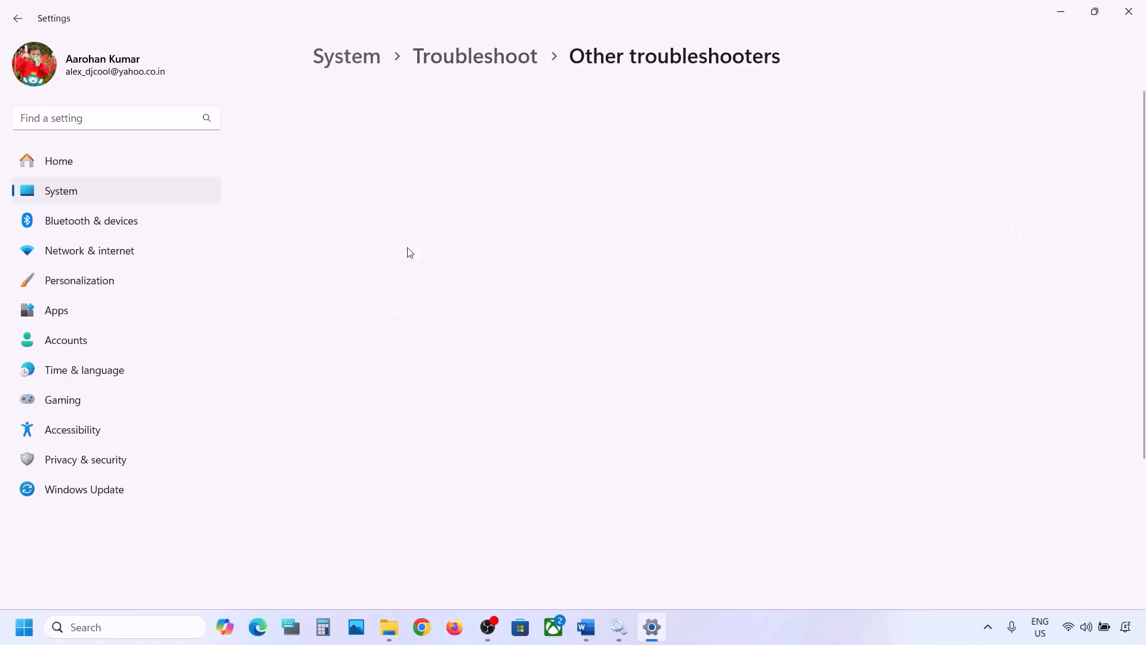
pyautogui.scroll(-1, 409, 252)
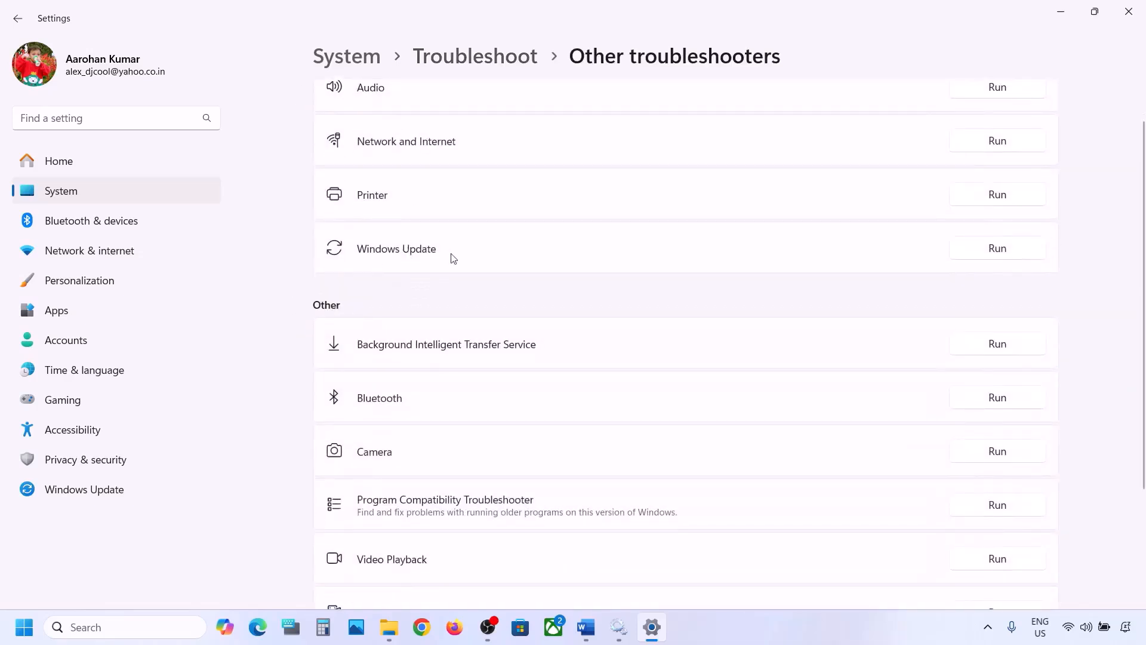
pyautogui.click(998, 256)
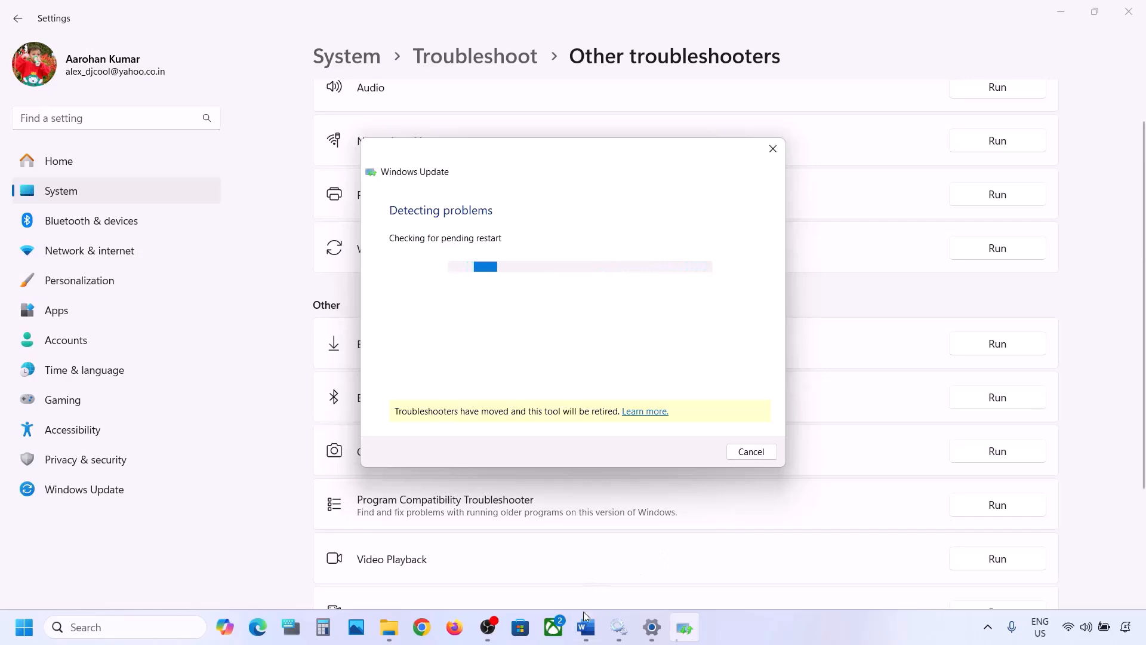
# Step: Return to the Word document and highlight the Step 4 text about restarting Windows Update and Background intelligent transfer service
pyautogui.click(586, 627)
pyautogui.scroll(-3, 411, 386)
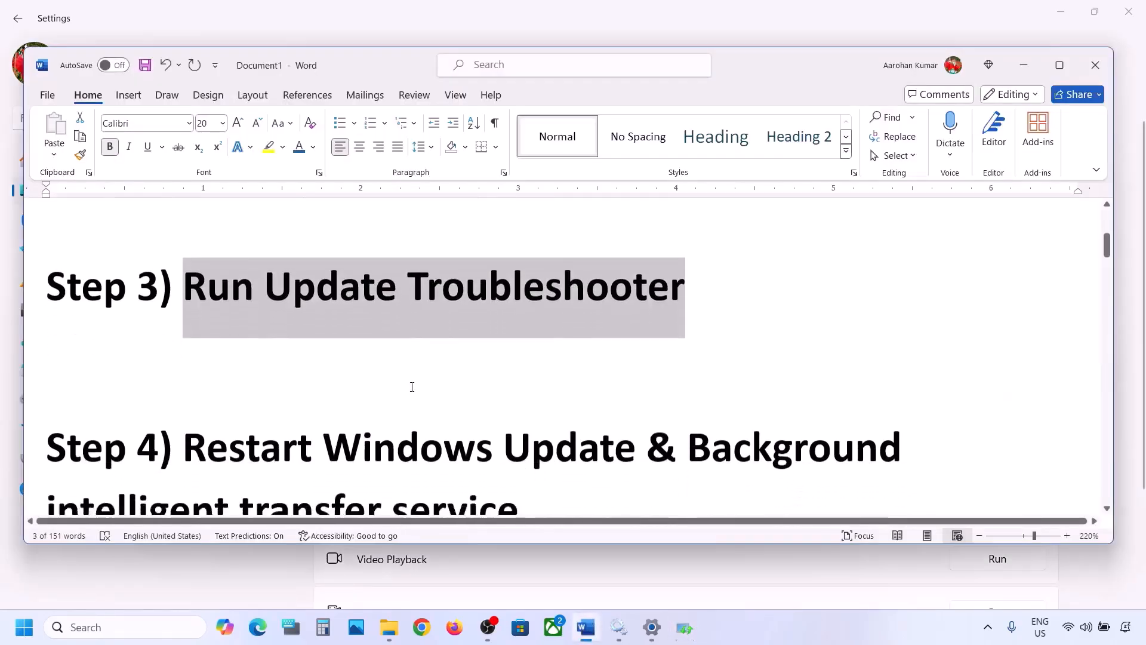
pyautogui.moveTo(189, 333); pyautogui.dragTo(491, 389)
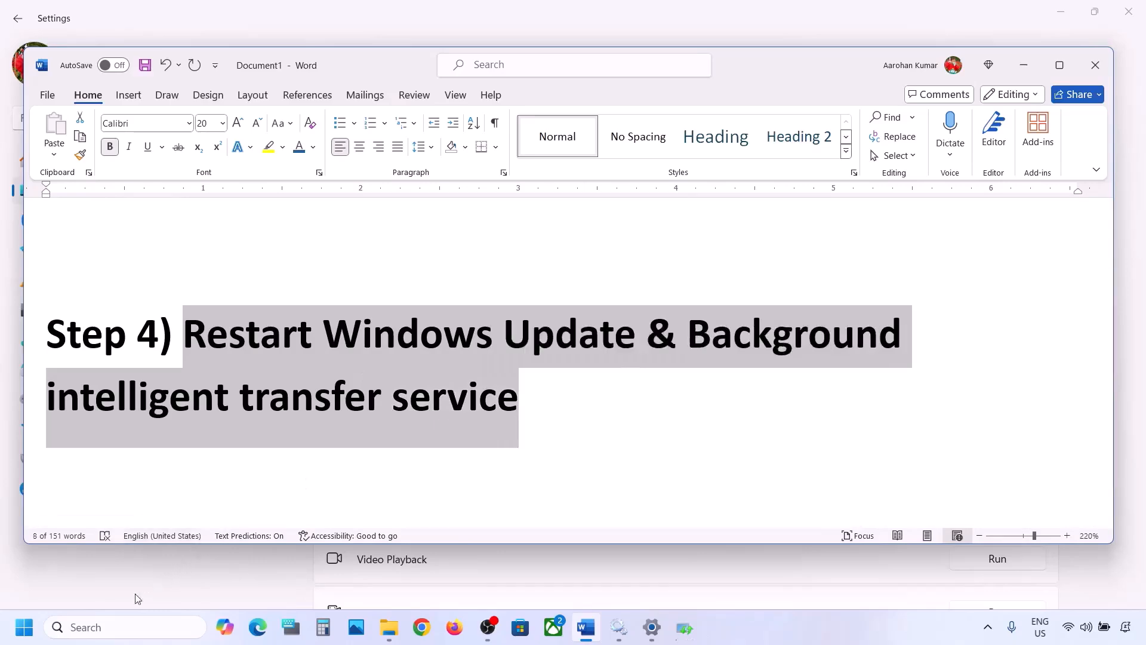
# Step: Search Windows for services, open the Services console and select the Windows Update service
pyautogui.click(101, 625)
pyautogui.write('services')
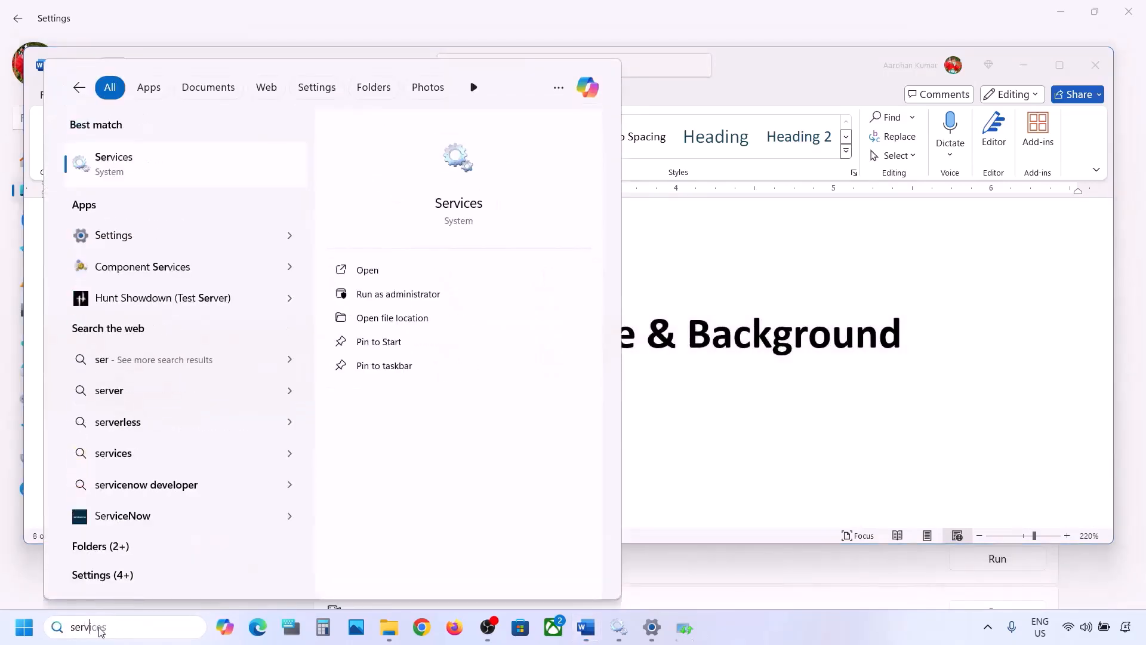
pyautogui.press('Return')
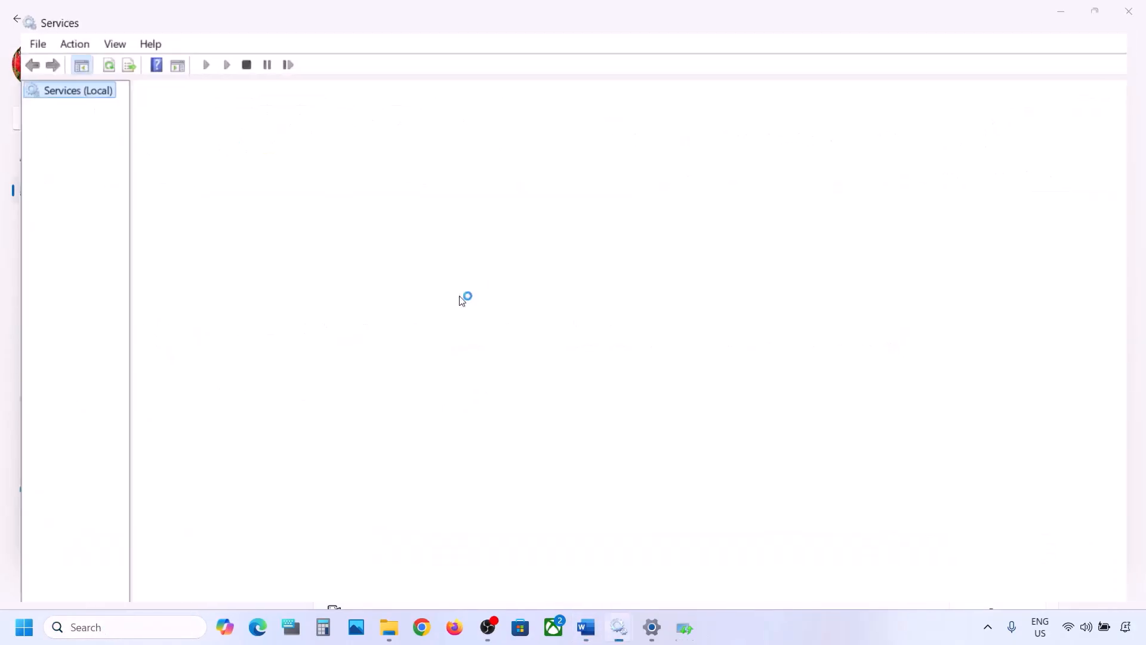
pyautogui.click(331, 343)
pyautogui.press('w')
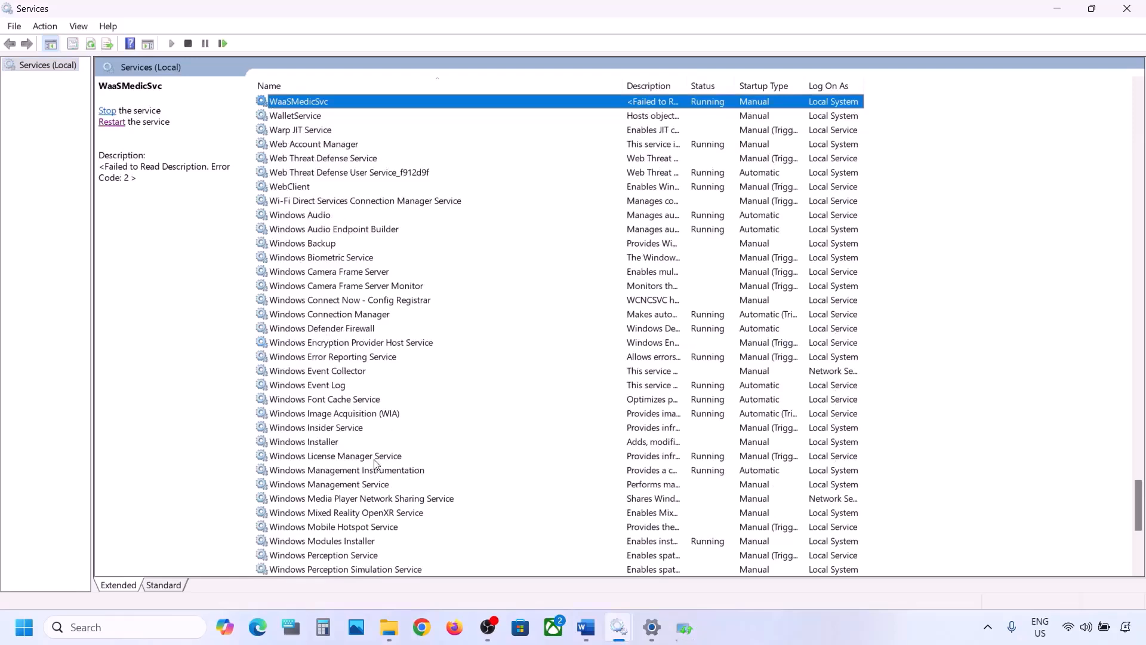
pyautogui.scroll(-8, 374, 464)
pyautogui.click(309, 386)
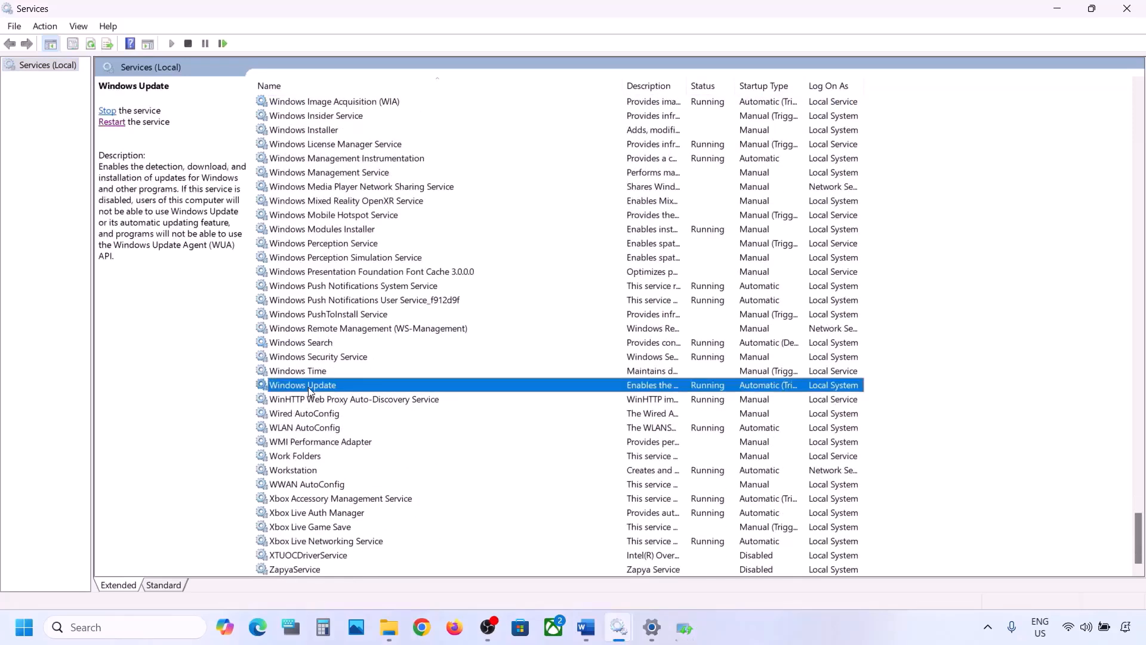
# Step: Set the Windows Update service's startup type to Automatic and restart the service
pyautogui.doubleClick(375, 387)
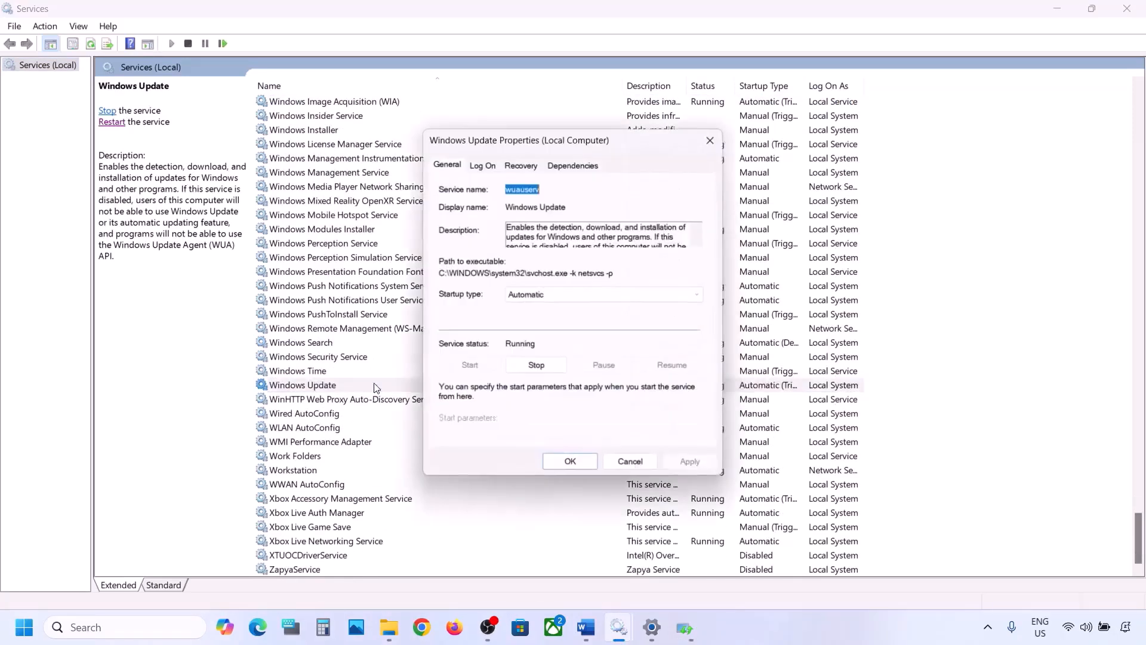
pyautogui.click(572, 294)
pyautogui.click(548, 321)
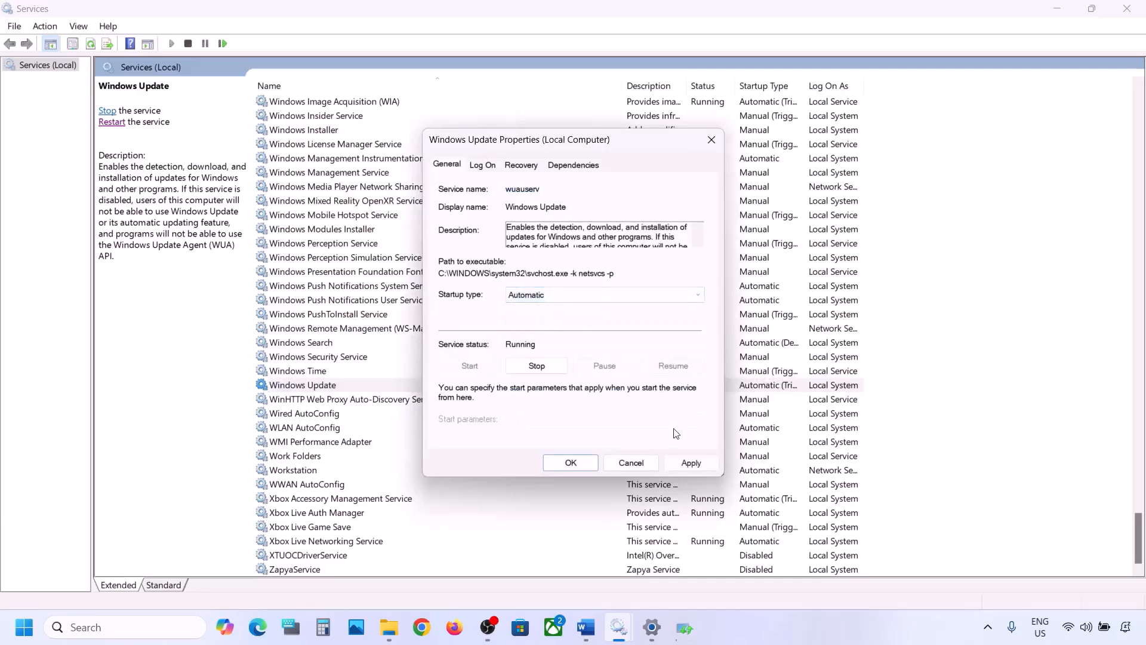
pyautogui.click(687, 463)
pyautogui.click(570, 462)
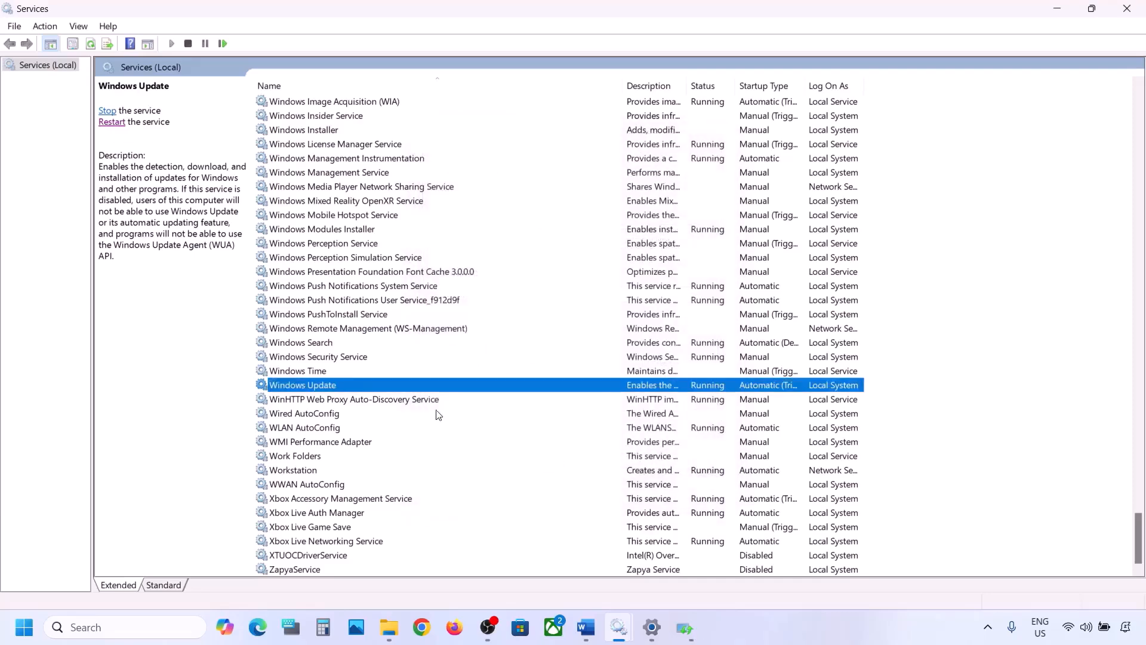
pyautogui.rightClick(311, 388)
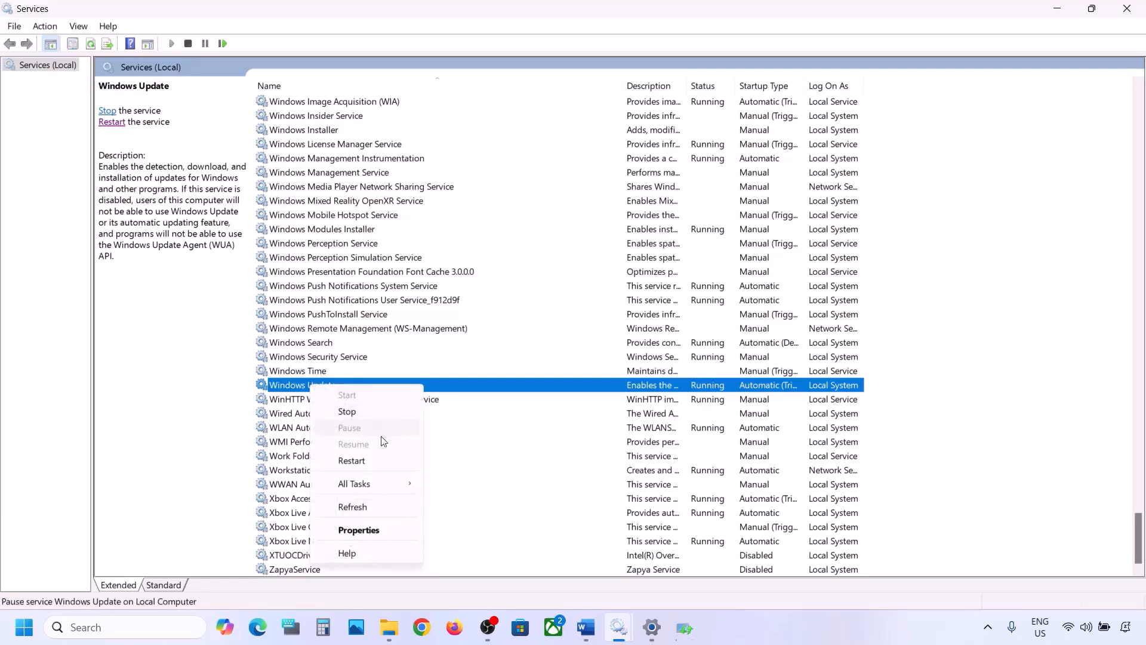
pyautogui.click(361, 459)
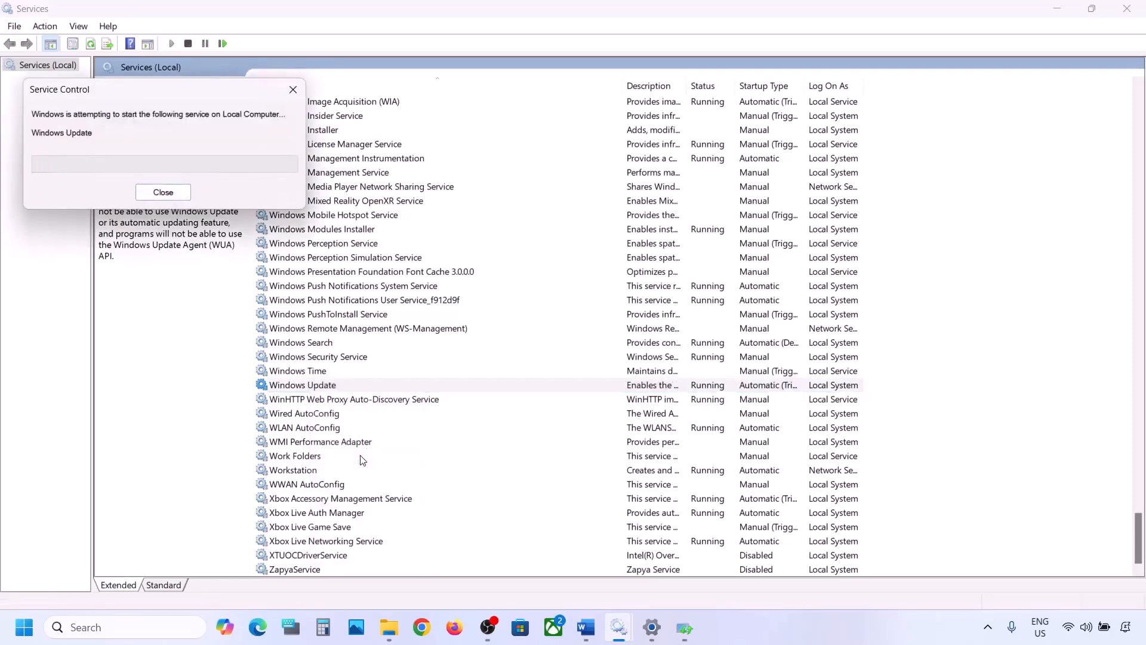
# Step: Set the Background Intelligent Transfer Service's startup type to Automatic and restart the service
pyautogui.click(337, 303)
pyautogui.press('b')
pyautogui.scroll(3, 345, 240)
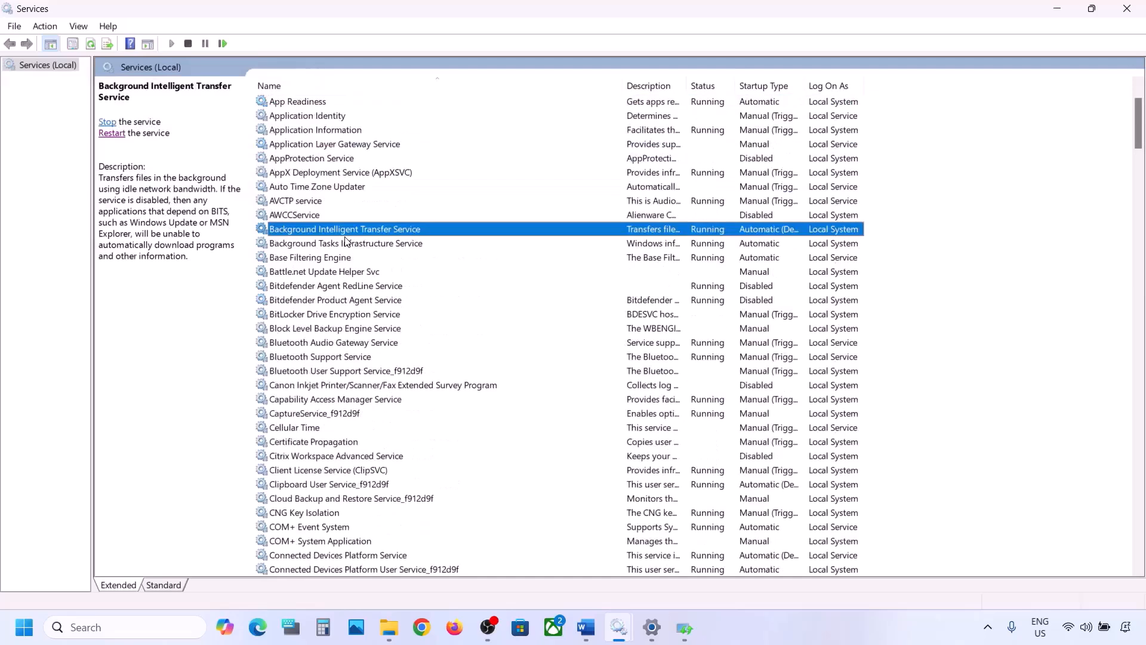
pyautogui.doubleClick(377, 234)
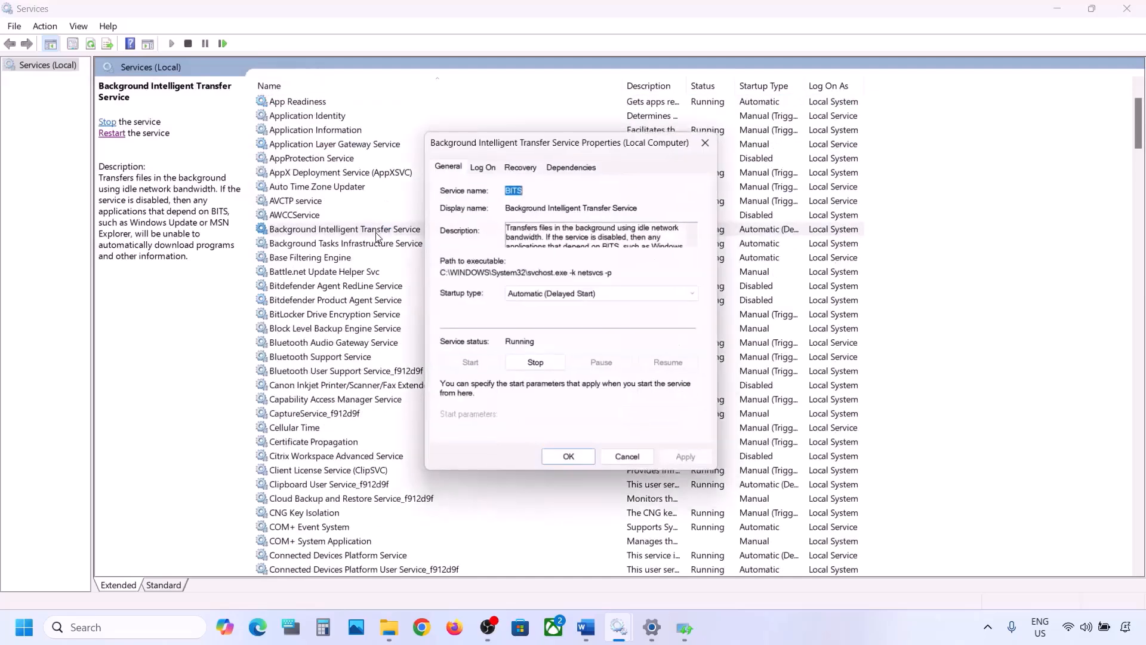
pyautogui.click(530, 295)
pyautogui.click(526, 317)
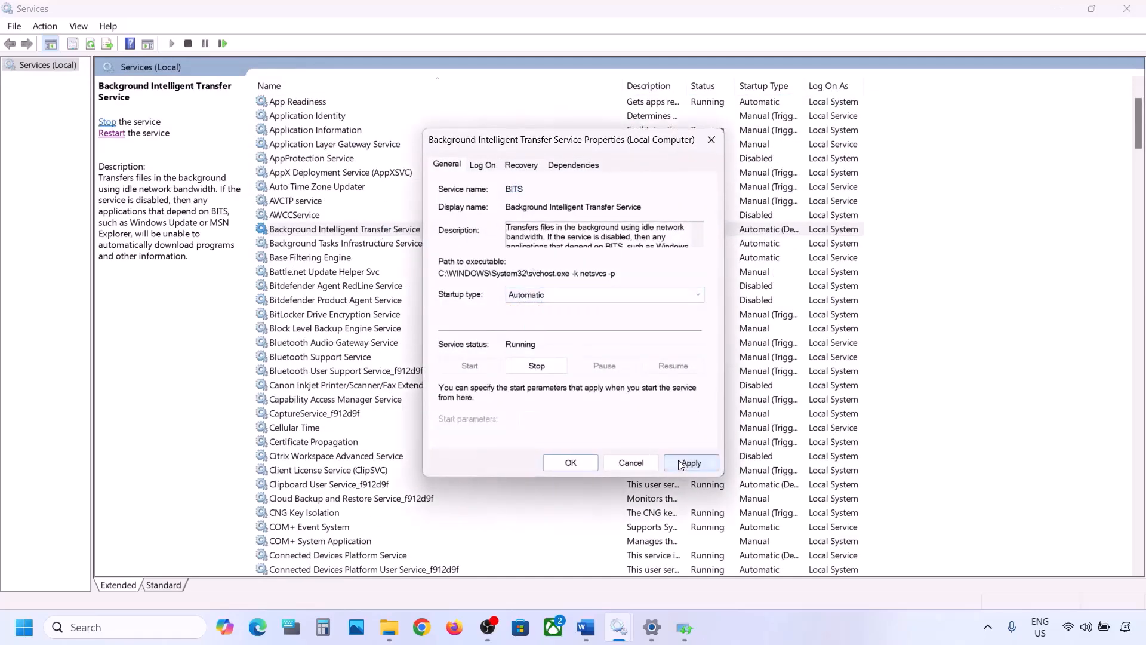
pyautogui.click(679, 463)
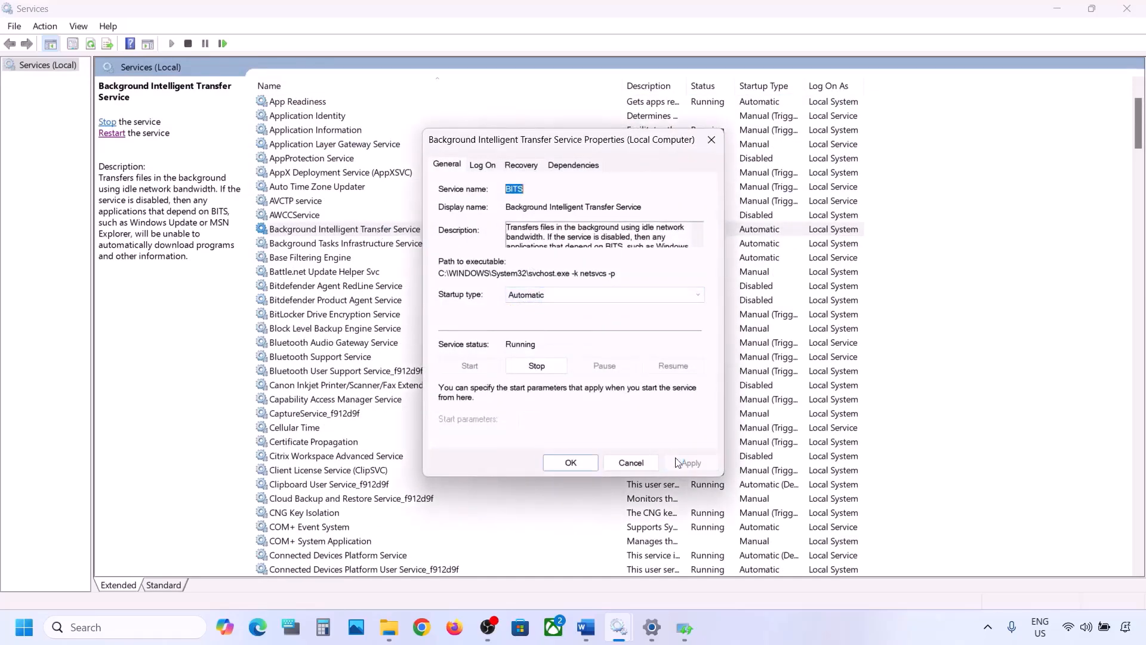
pyautogui.click(571, 463)
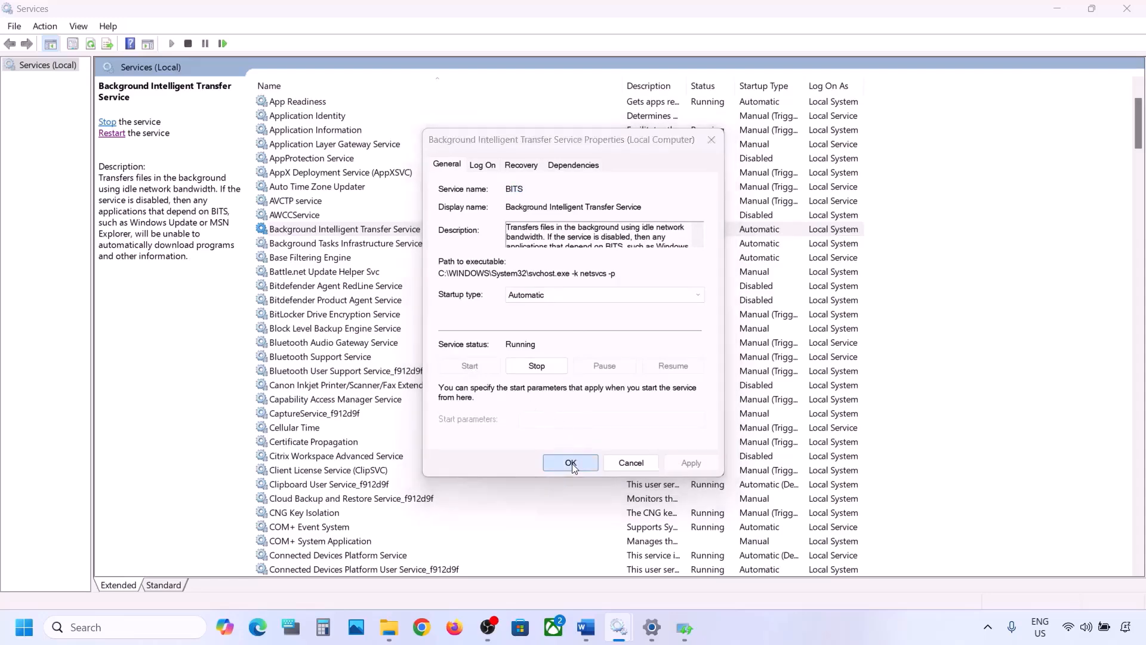
pyautogui.rightClick(352, 233)
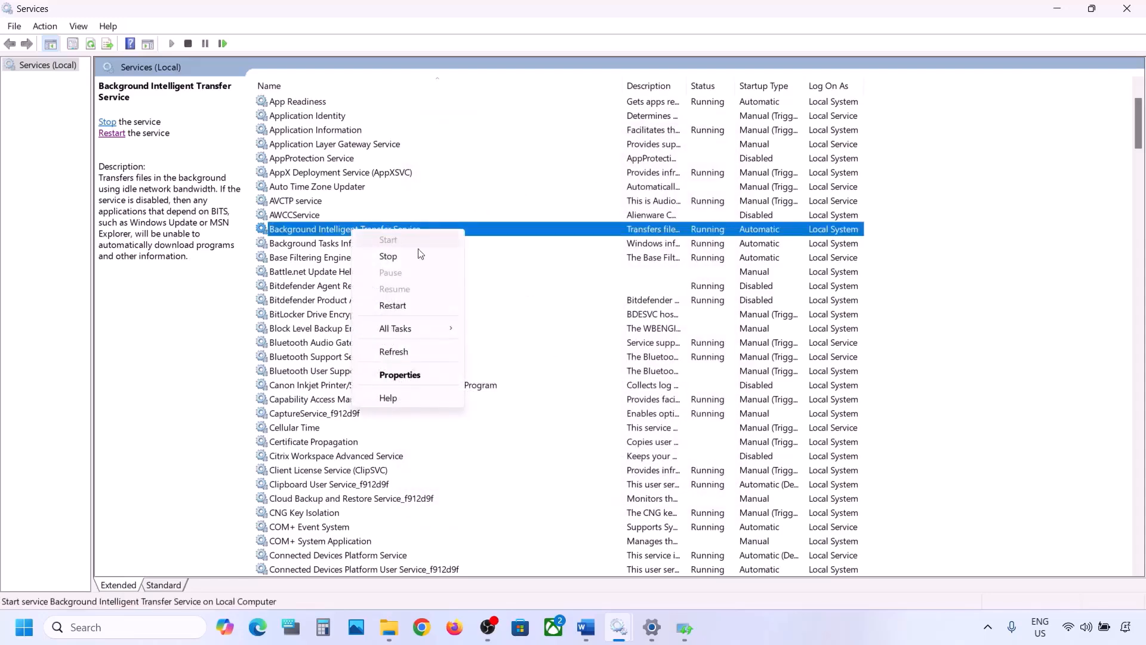
pyautogui.click(393, 305)
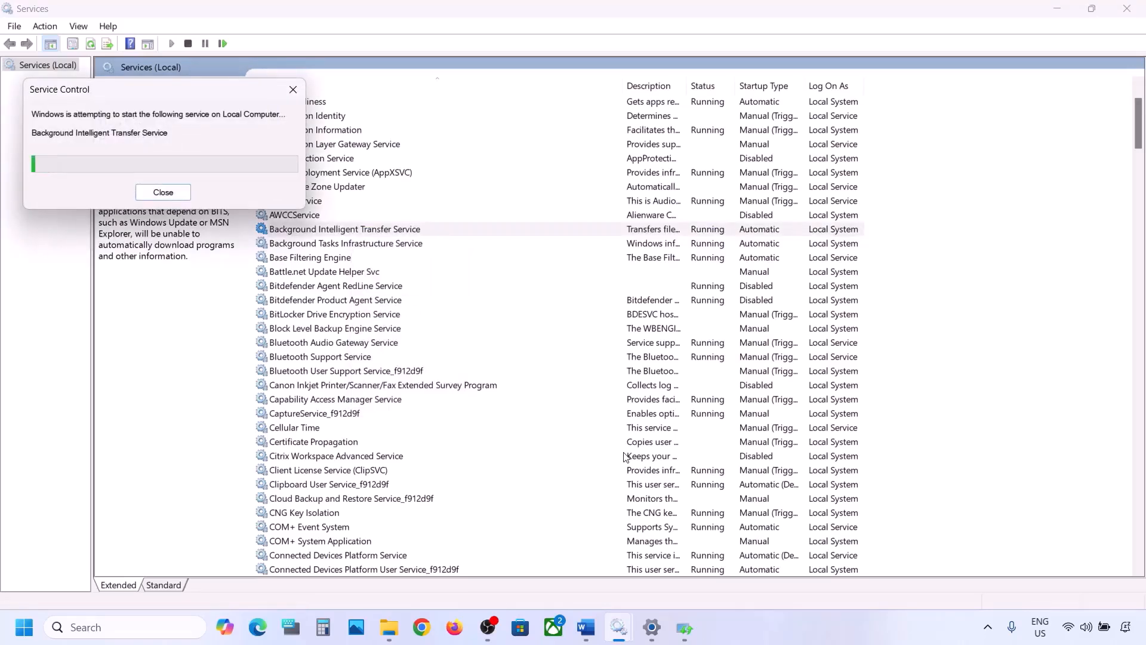
# Step: Copy the Windows 11 download page link listed under Step 5 in the Word document
pyautogui.moveTo(589, 630)
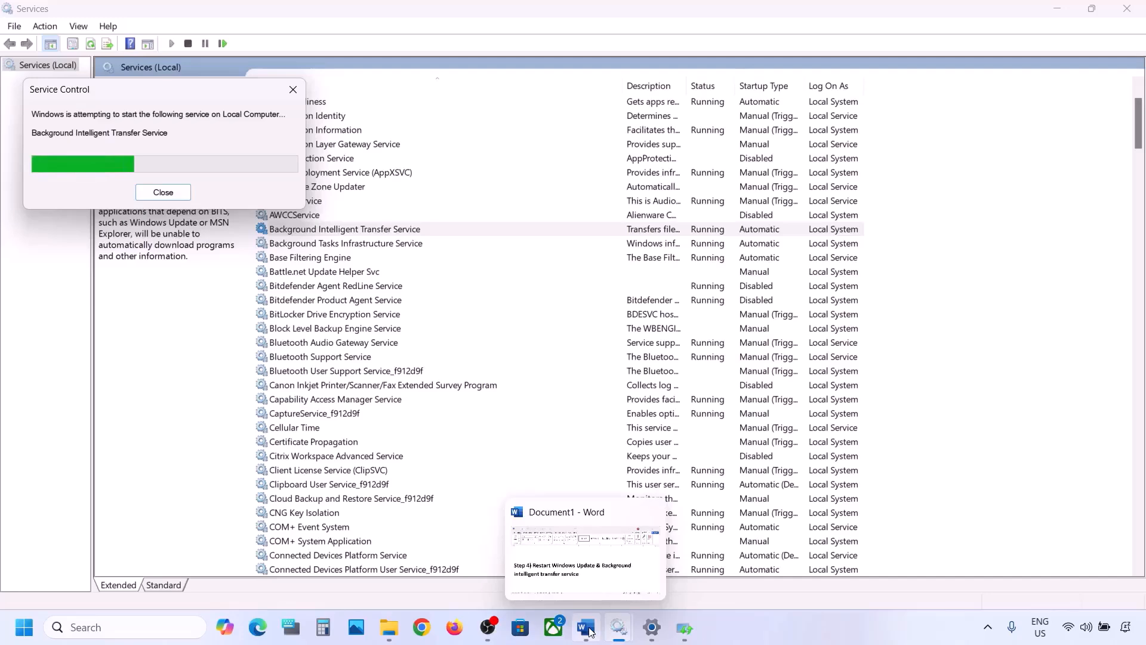
pyautogui.click(586, 628)
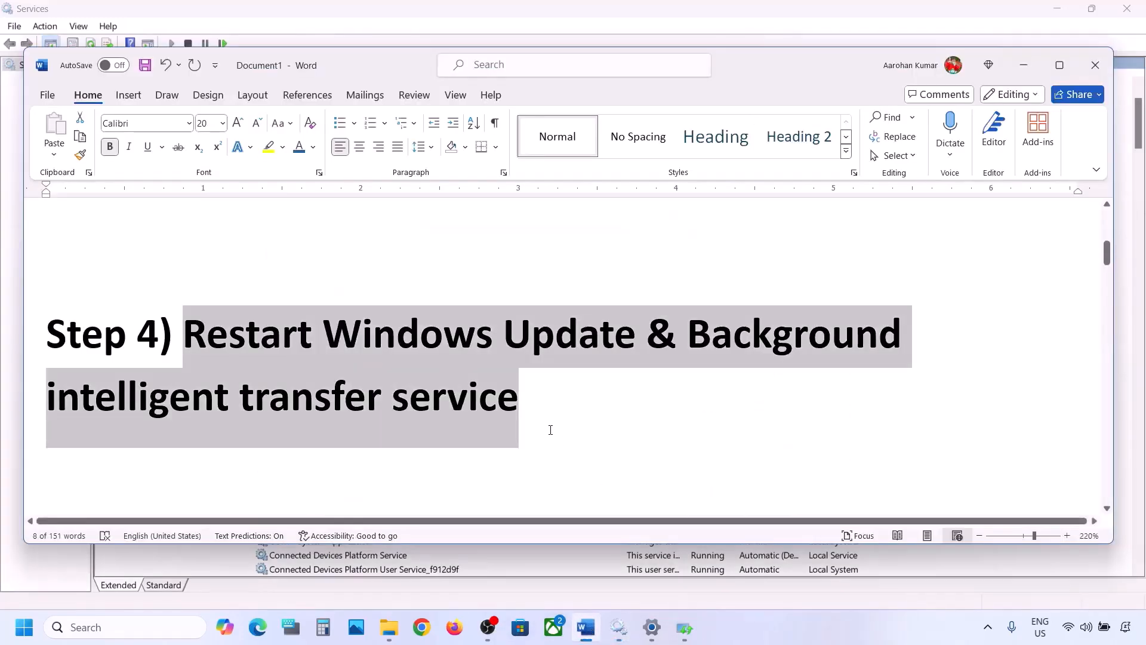
pyautogui.scroll(-5, 550, 430)
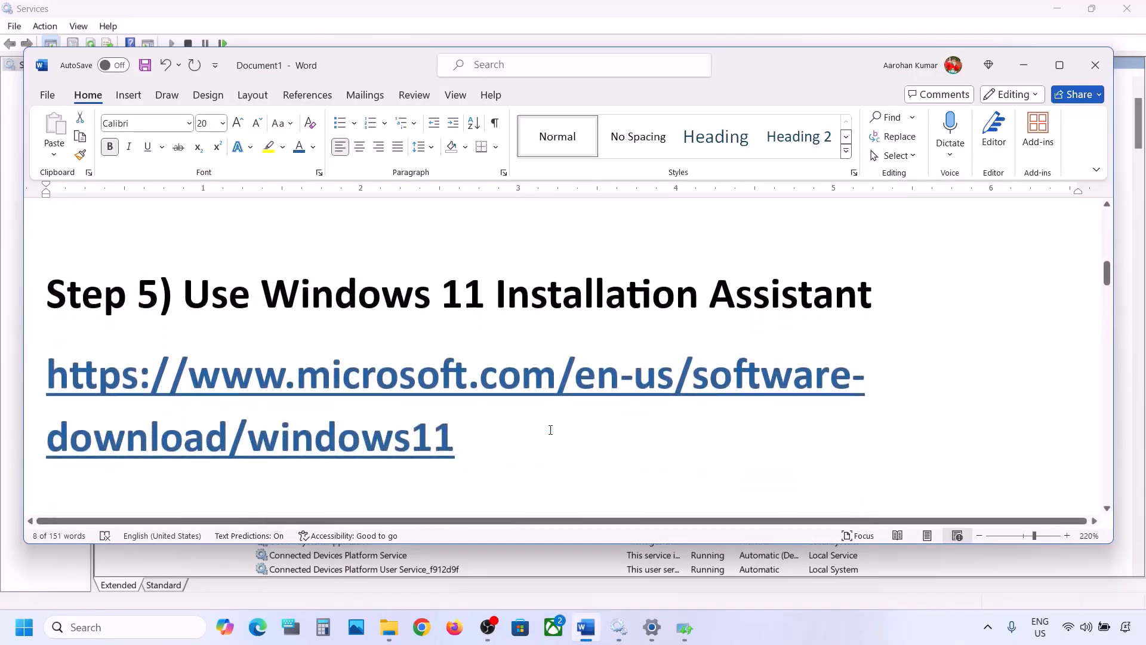
pyautogui.moveTo(475, 446); pyautogui.dragTo(48, 382)
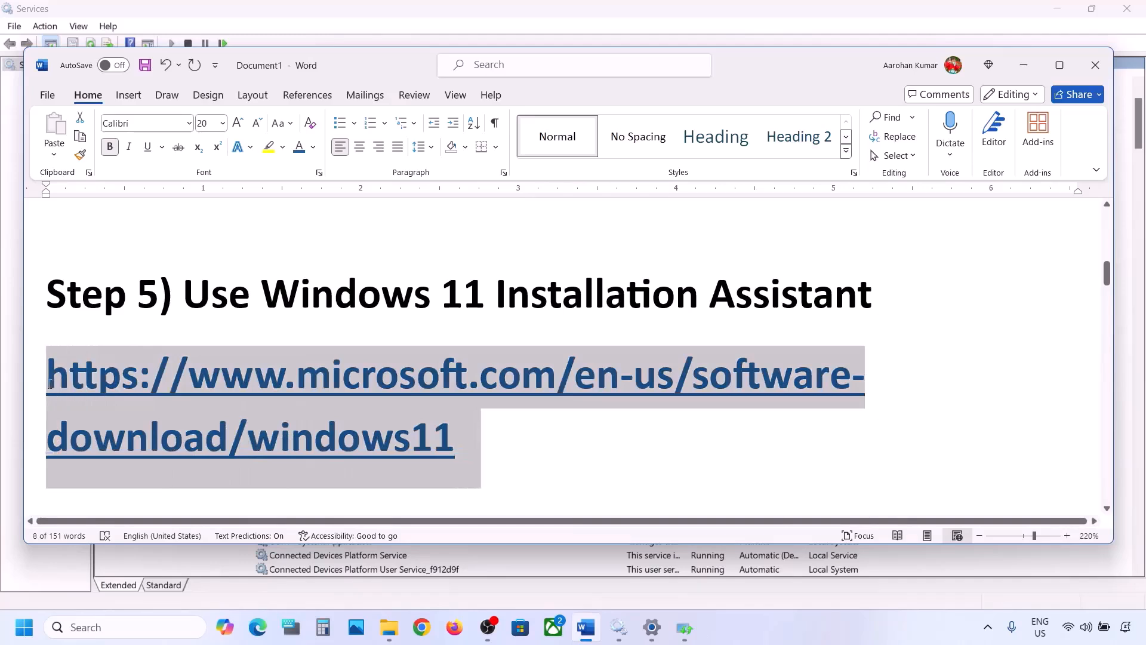
pyautogui.rightClick(48, 381)
pyautogui.click(110, 278)
# Step: Open the copied link microsoft.com/en-us/software-download/windows11 in Chrome and go to the Windows 11 Installation Assistant section
pyautogui.click(421, 621)
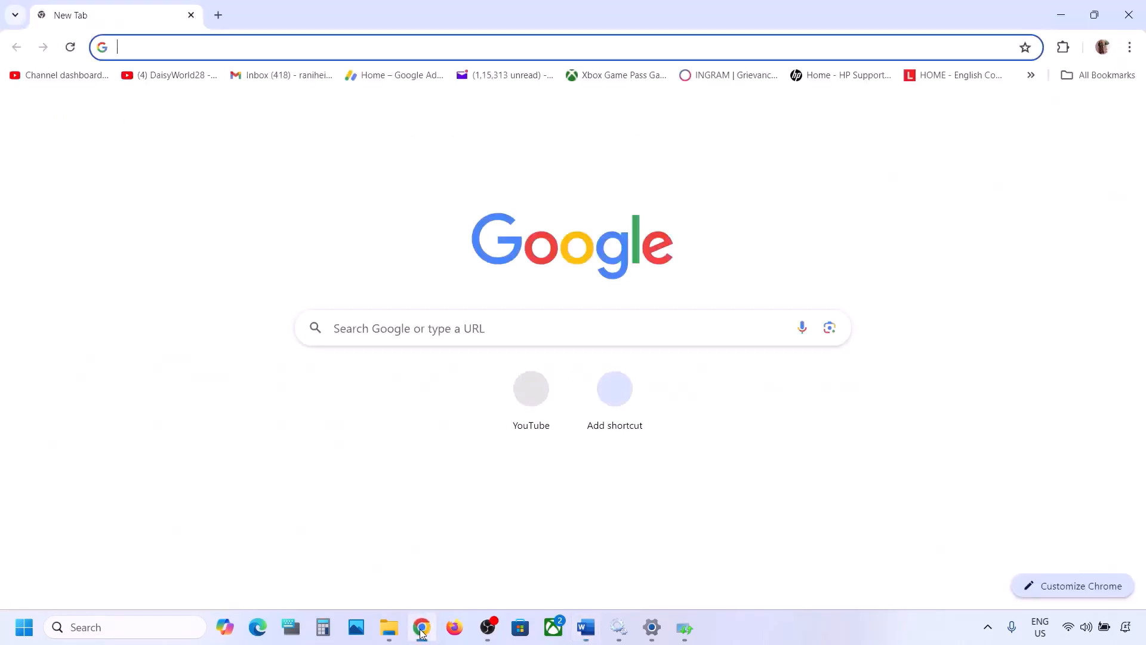
pyautogui.hotkey('ctrl', 'v')
pyautogui.press('Return')
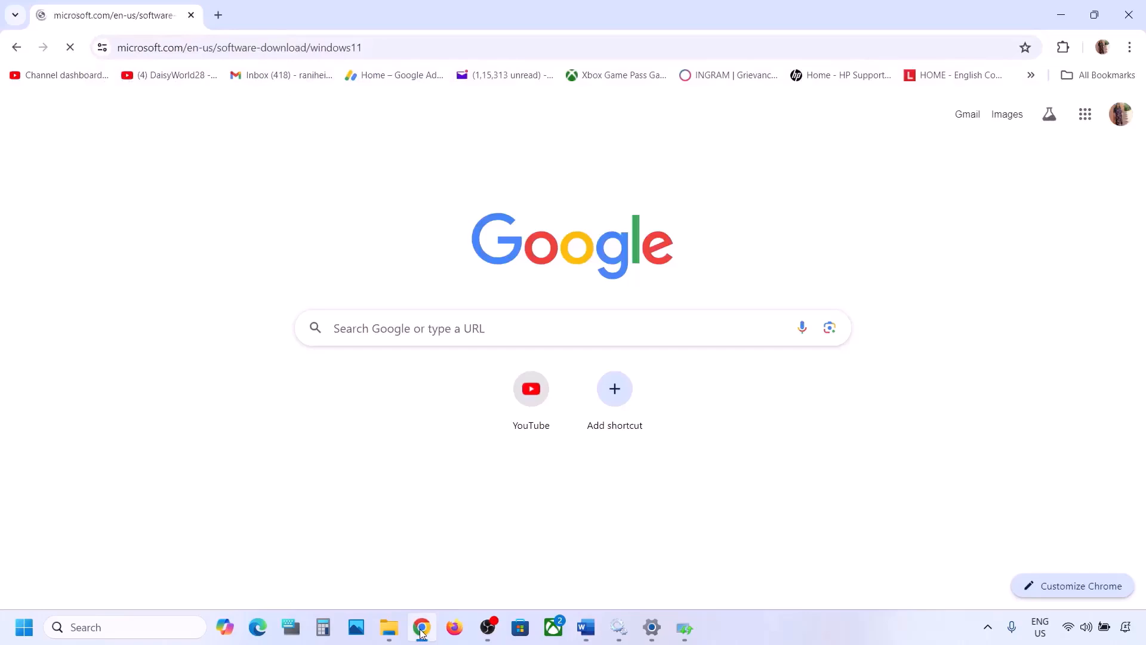
pyautogui.scroll(-1, 488, 403)
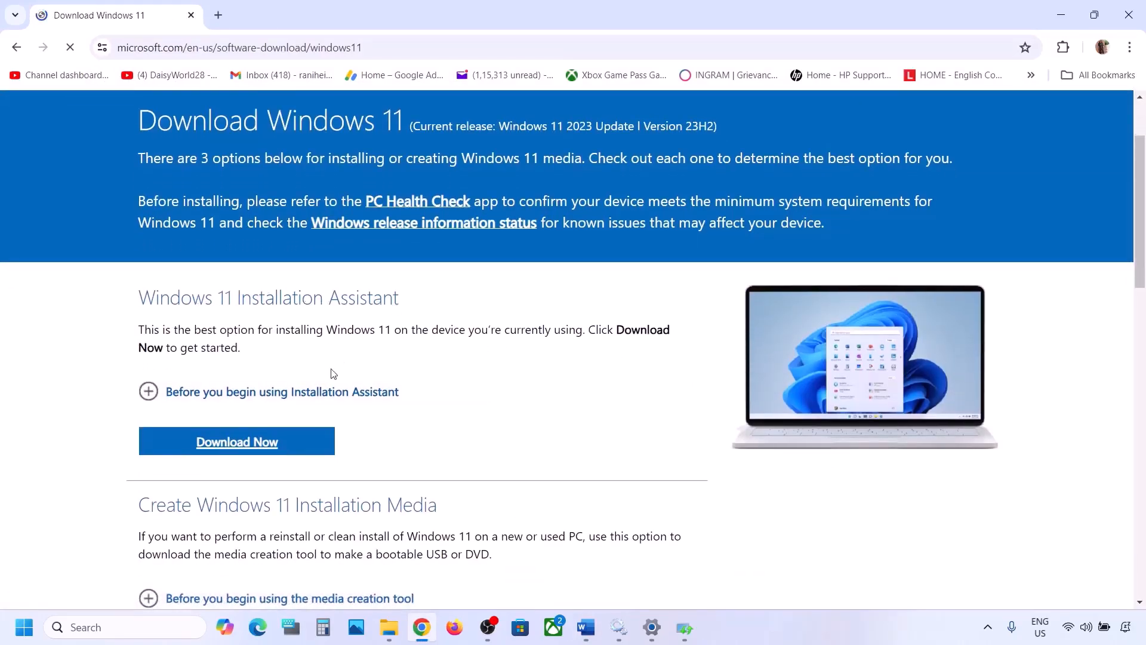
# Step: Download and run the Windows 11 Installation Assistant from the Download Windows 11 page, and minimise its window
pyautogui.click(244, 441)
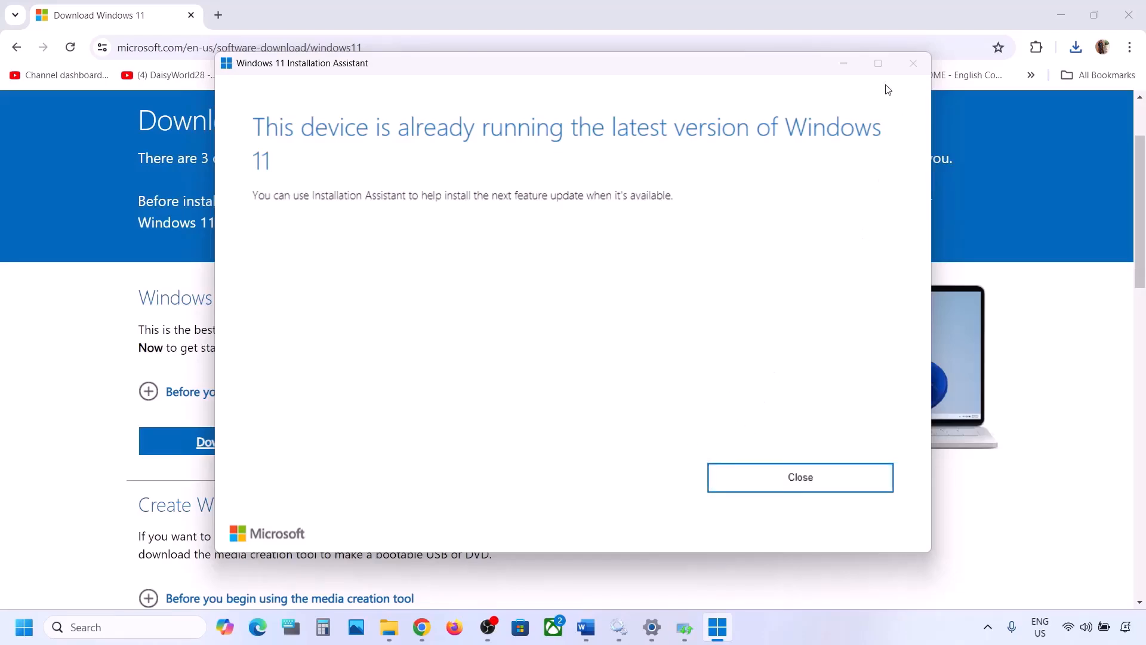
pyautogui.click(852, 69)
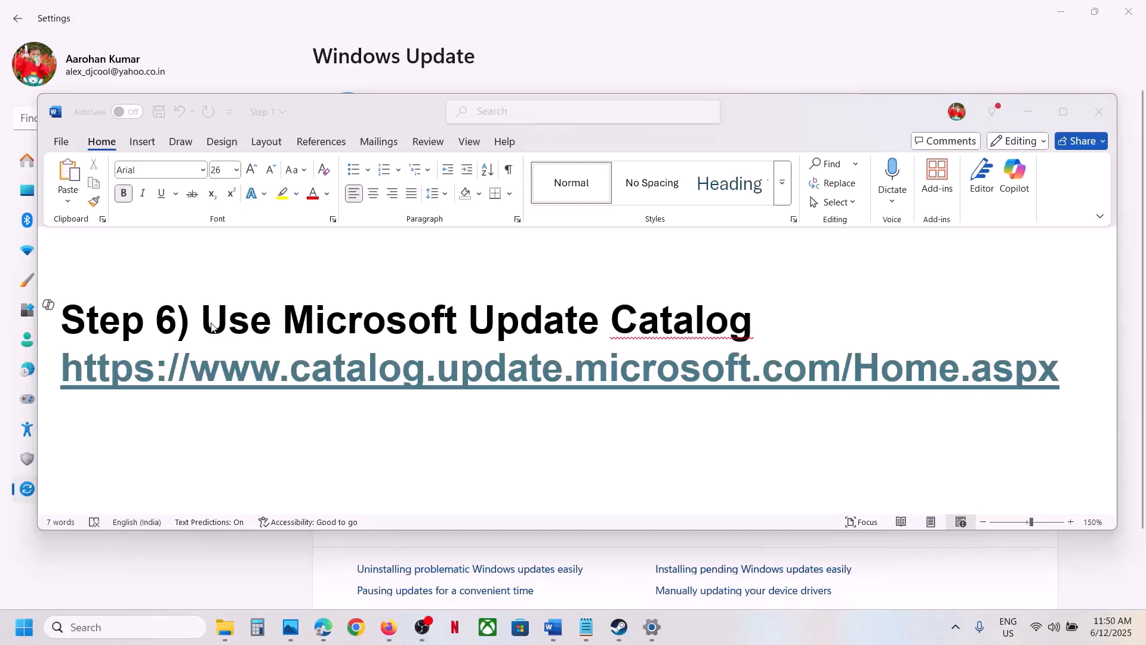
# Step: Copy the Microsoft Update Catalog link listed under Step 6 in the Word document
pyautogui.click(209, 327)
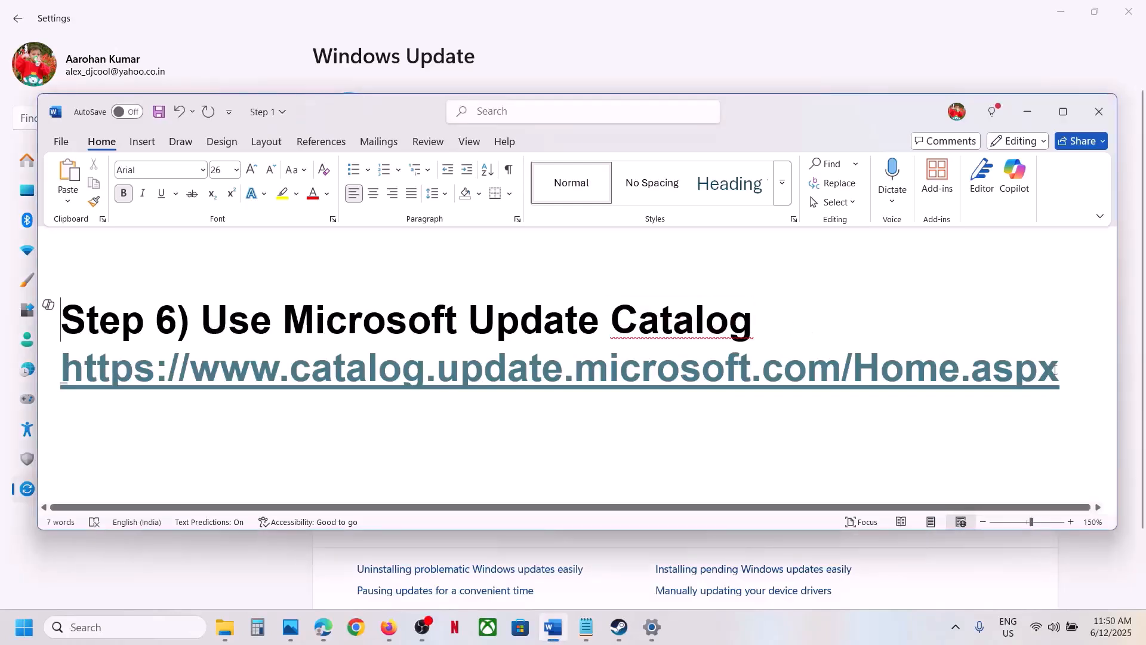
pyautogui.moveTo(1056, 370); pyautogui.dragTo(75, 385)
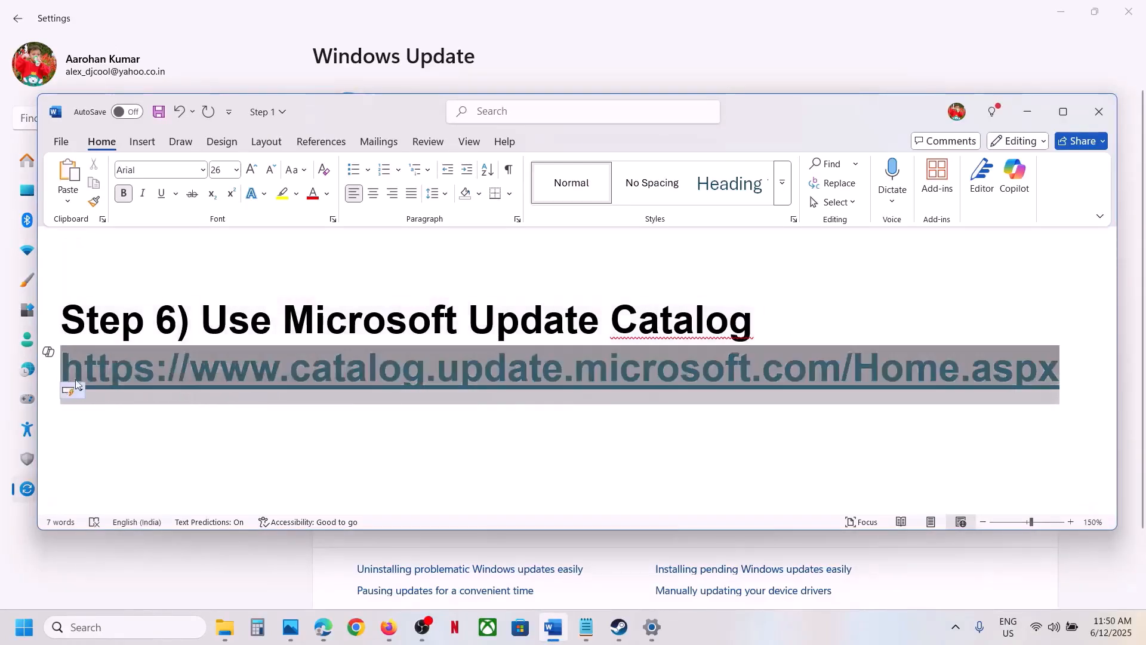
pyautogui.rightClick(118, 375)
pyautogui.click(189, 303)
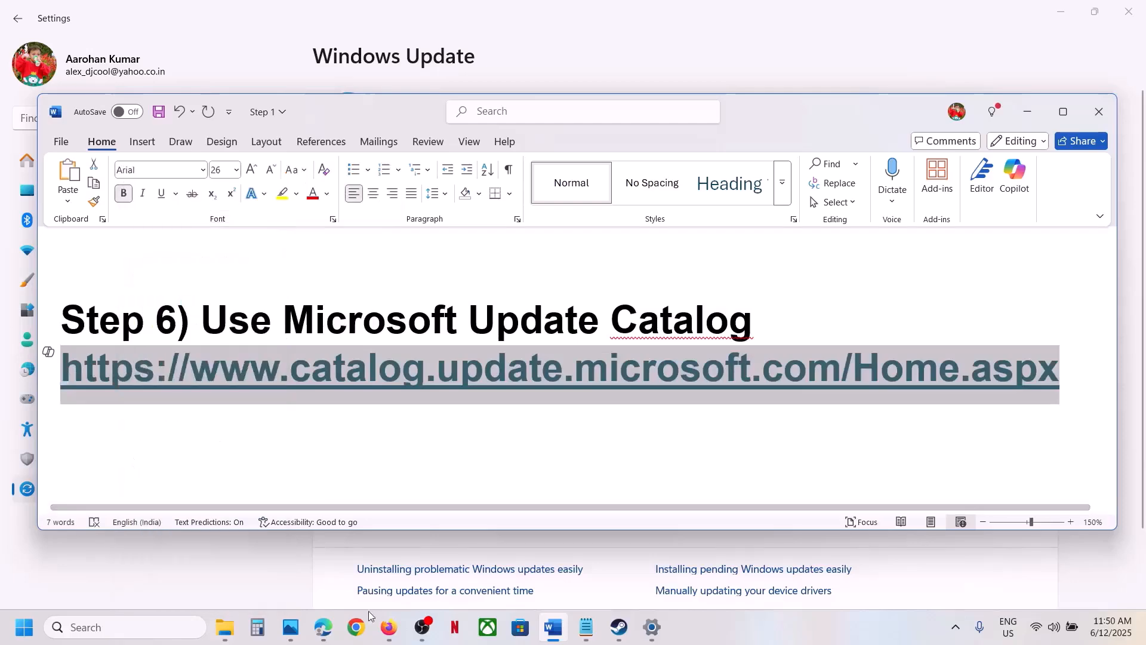
# Step: Open the copied link catalog.update.microsoft.com/Home.aspx in Chrome and search the catalog for KB5063060
pyautogui.click(357, 627)
pyautogui.hotkey('ctrl', 'v')
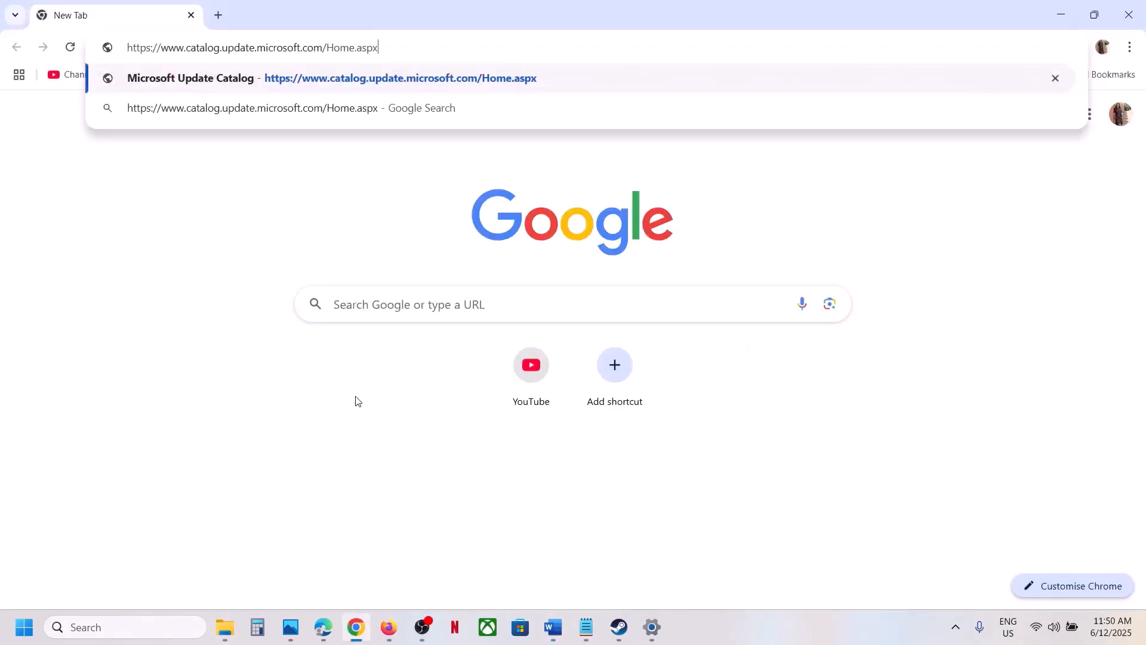
pyautogui.press('Return')
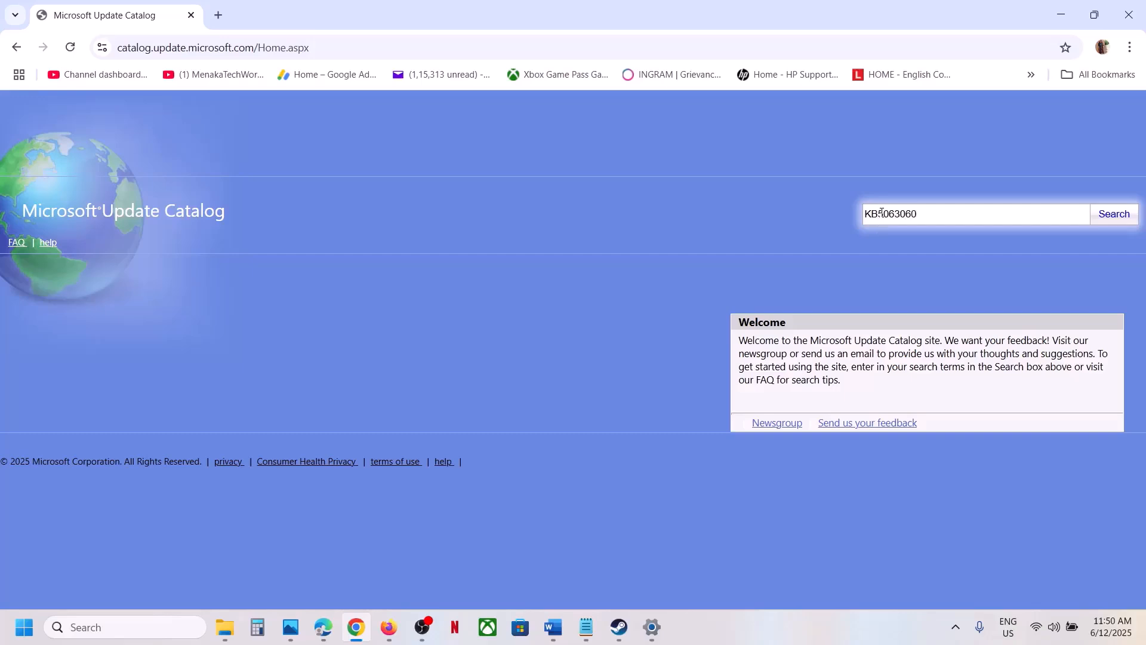
pyautogui.click(1107, 215)
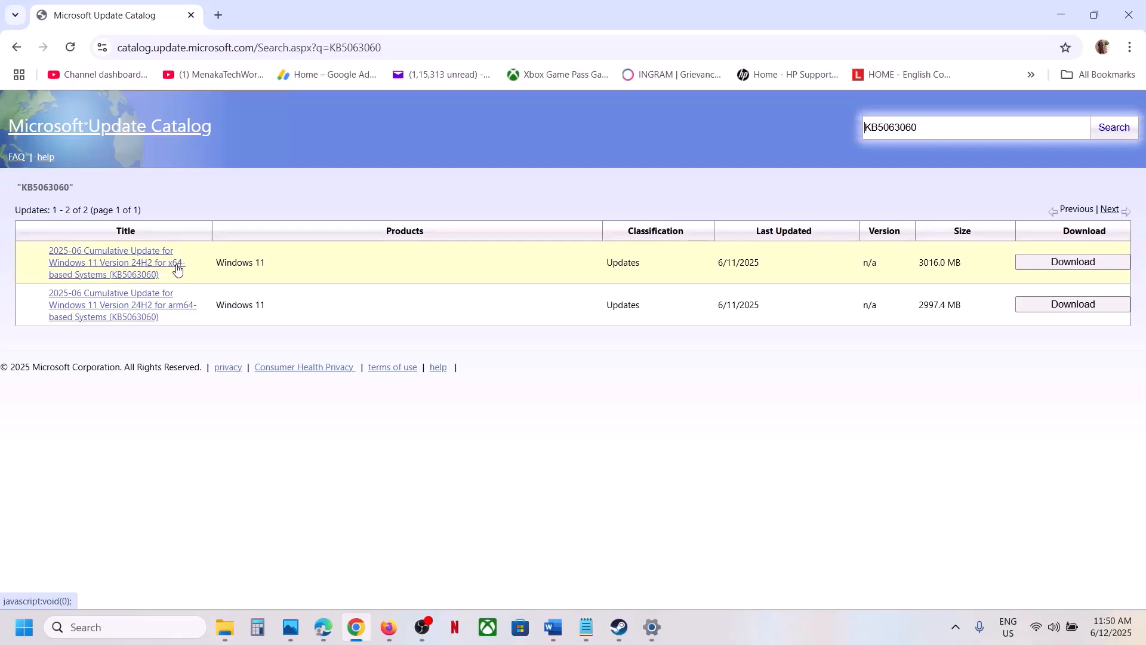
# Step: Check the PC's system type under Device specifications on the About page of Windows Settings, and close Settings
pyautogui.click(23, 626)
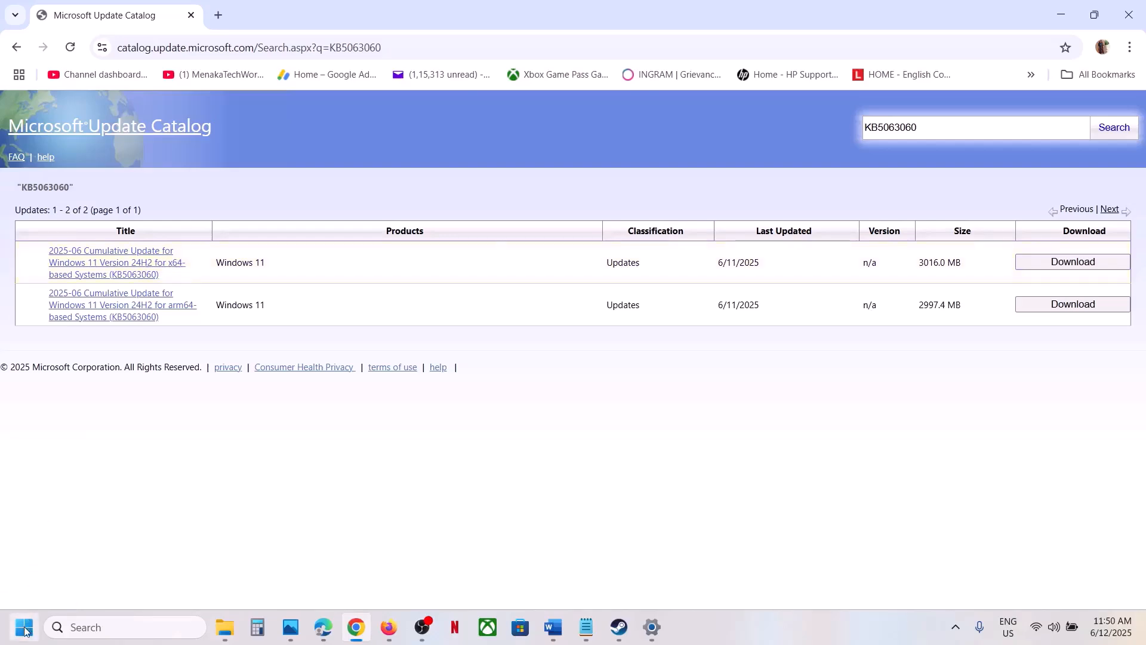
pyautogui.click(352, 257)
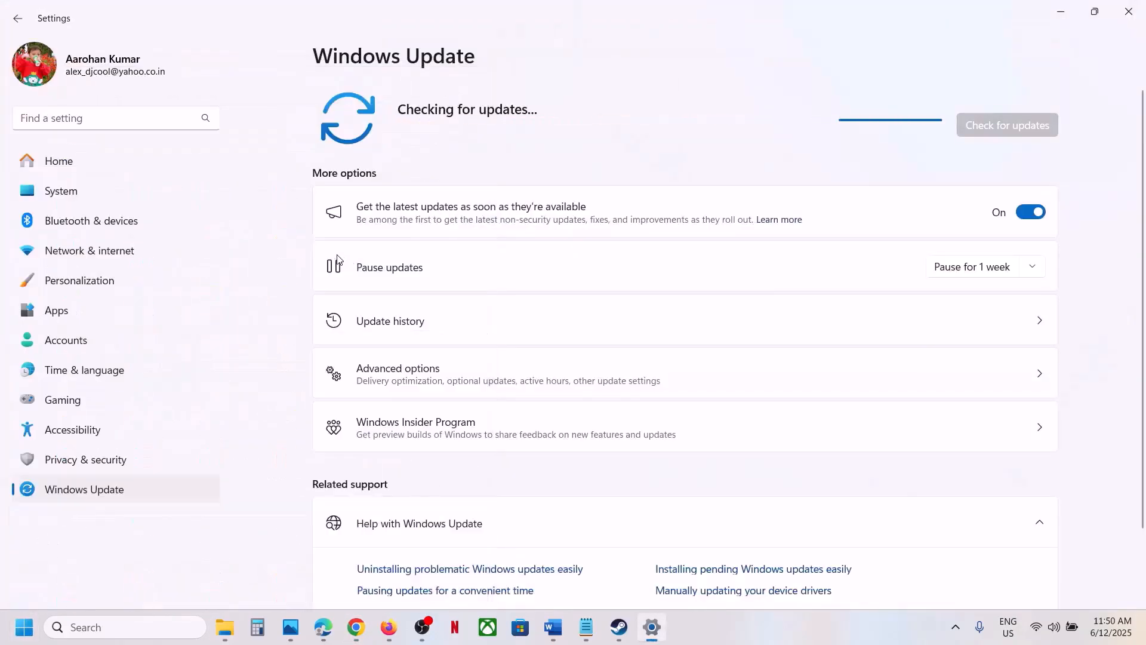
pyautogui.click(61, 191)
pyautogui.scroll(-10, 507, 430)
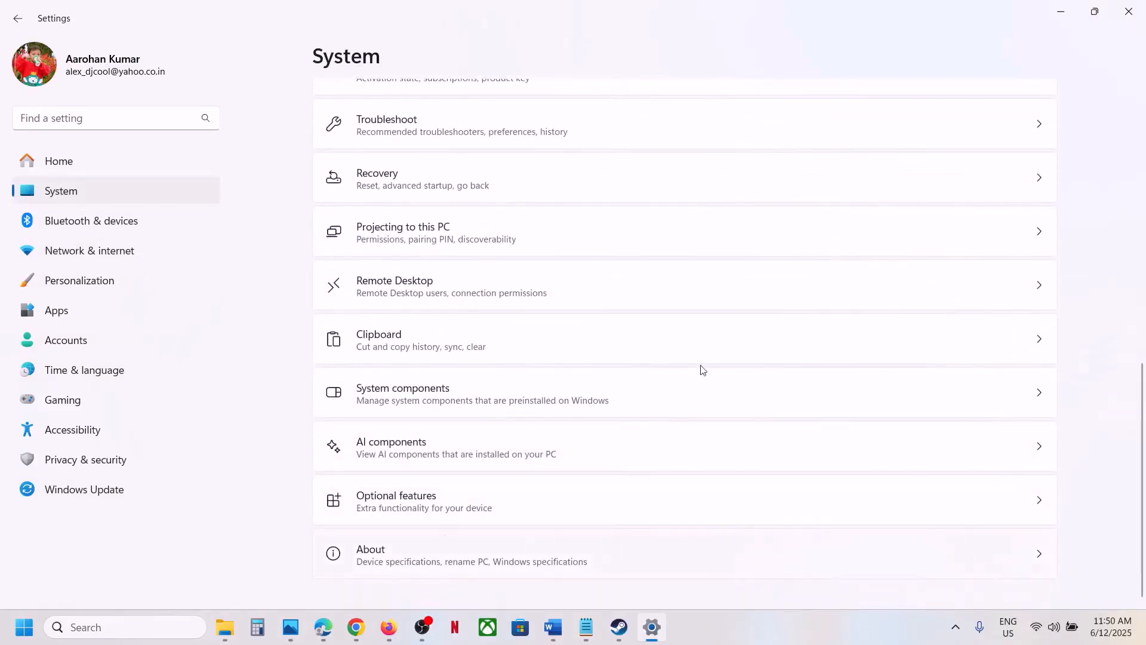
pyautogui.click(444, 552)
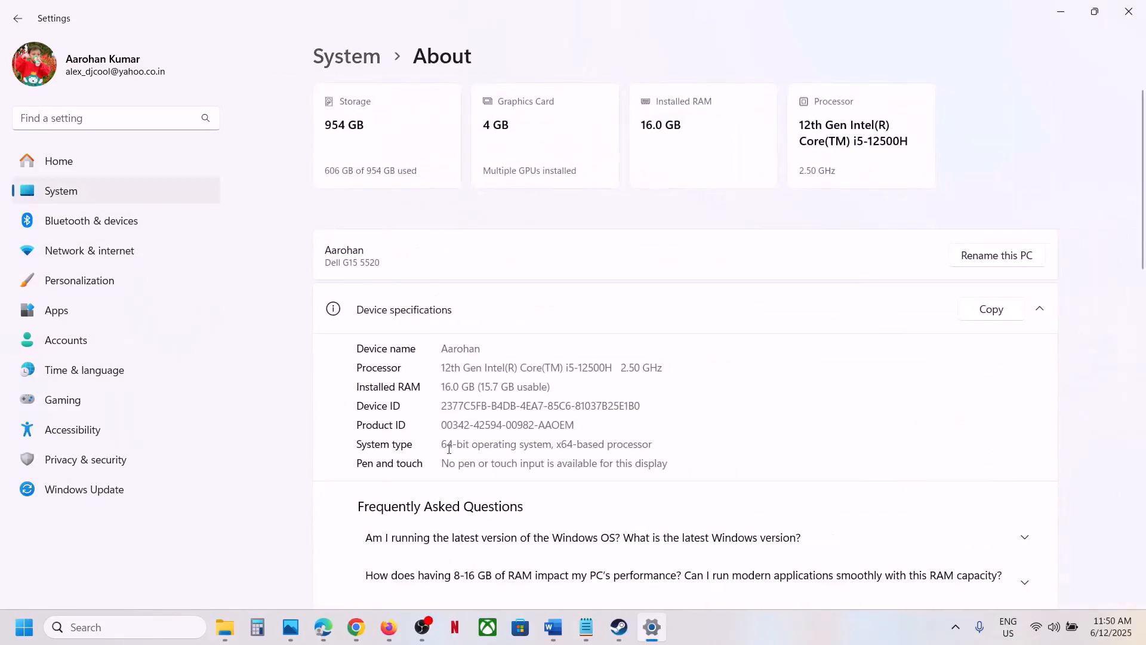
pyautogui.moveTo(444, 447); pyautogui.dragTo(650, 440)
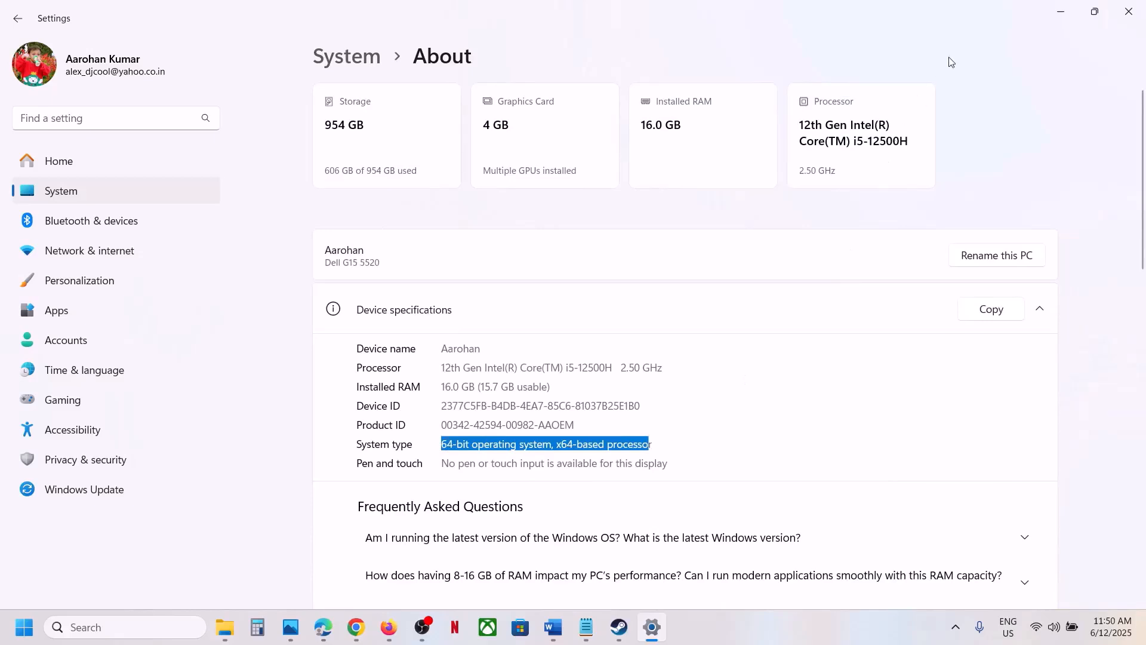
pyautogui.click(1126, 12)
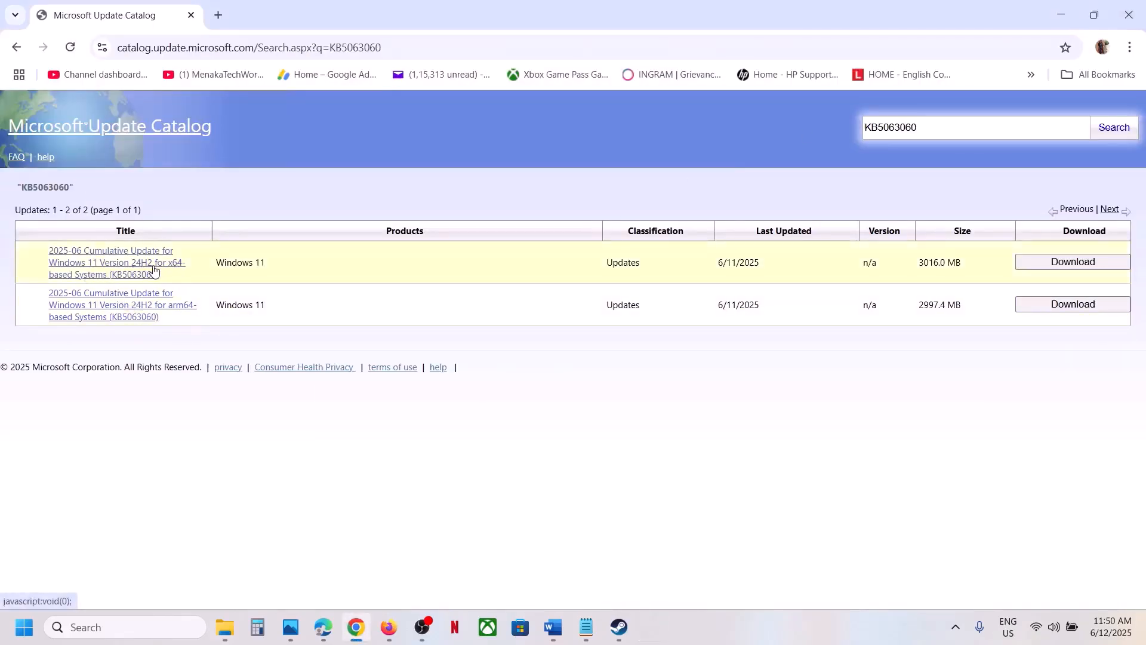
# Step: Download the KB5063060 .msu file of the 2025-06 Cumulative Update for Windows 11 Version 24H2 for x64-based Systems, and view the download's progress
pyautogui.click(1080, 270)
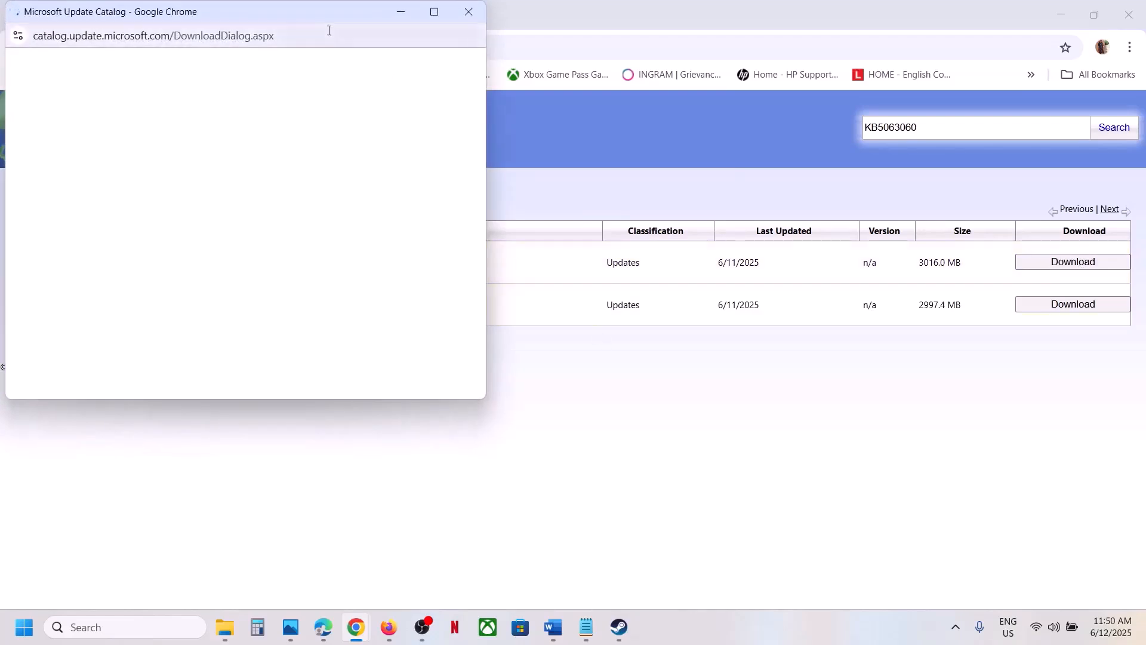
pyautogui.moveTo(307, 20); pyautogui.dragTo(621, 185)
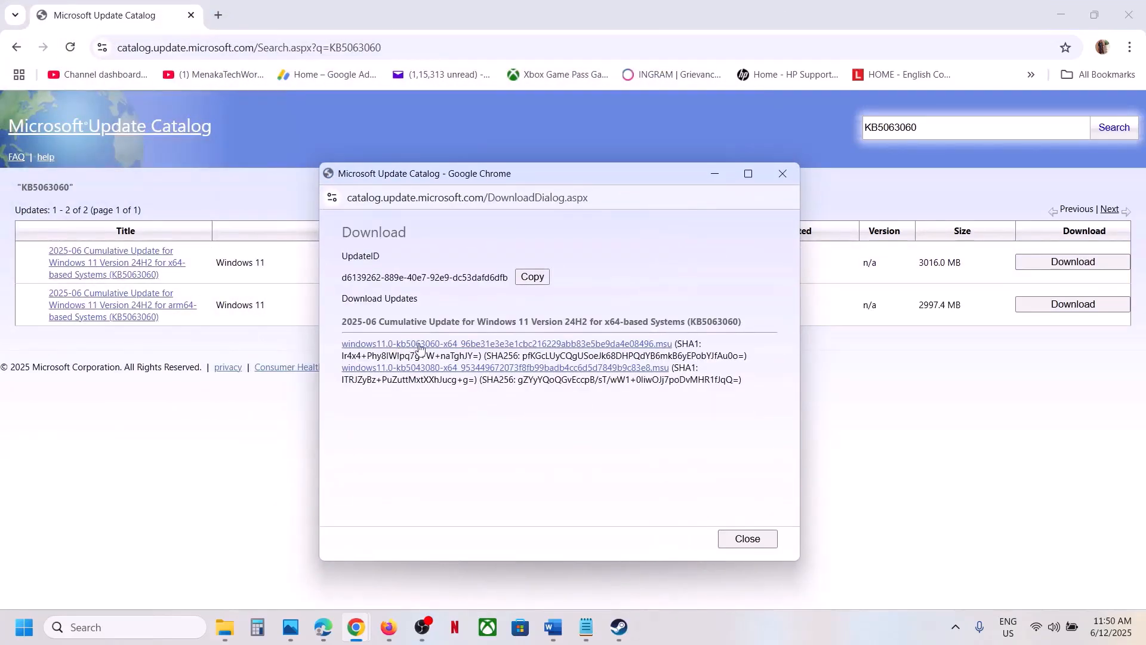
pyautogui.click(457, 346)
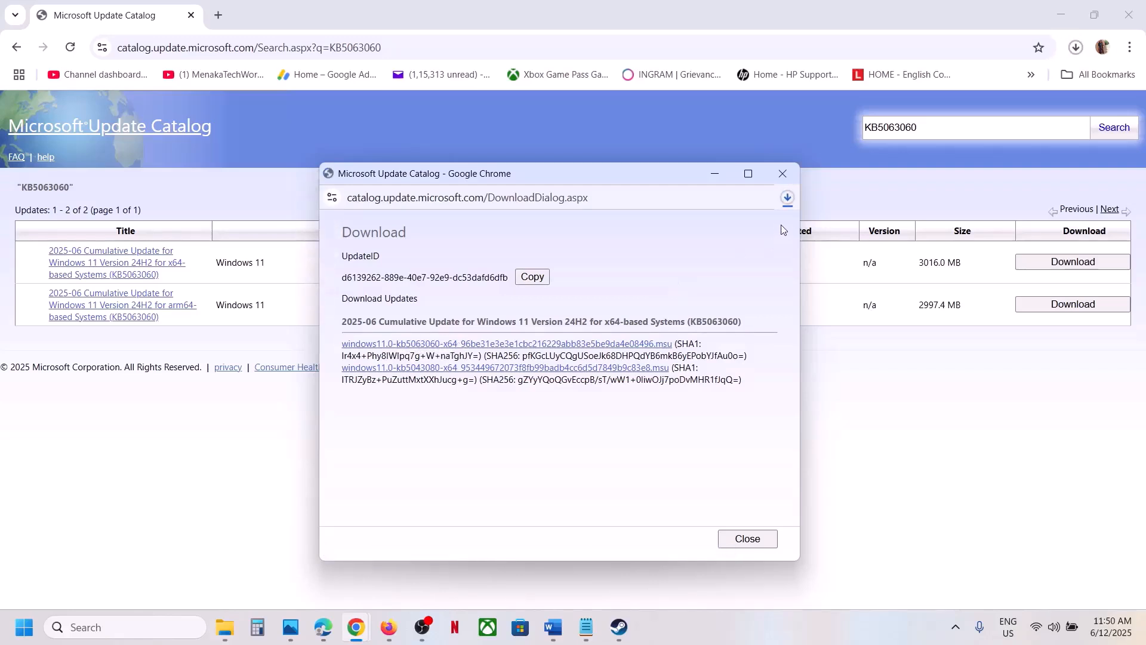
pyautogui.click(788, 199)
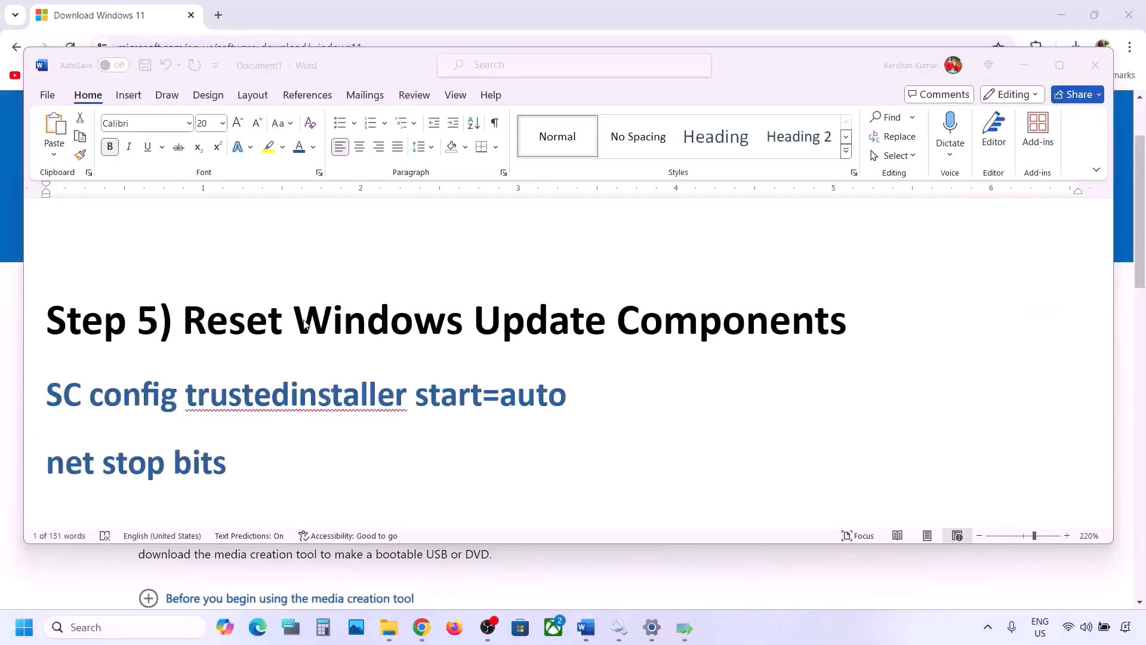
# Step: Copy the Reset Windows Update Components commands in the Word document, from "SC config trustedinstaller start=auto" through "net start appidsvc"
pyautogui.click(190, 315)
pyautogui.moveTo(189, 315); pyautogui.dragTo(845, 322)
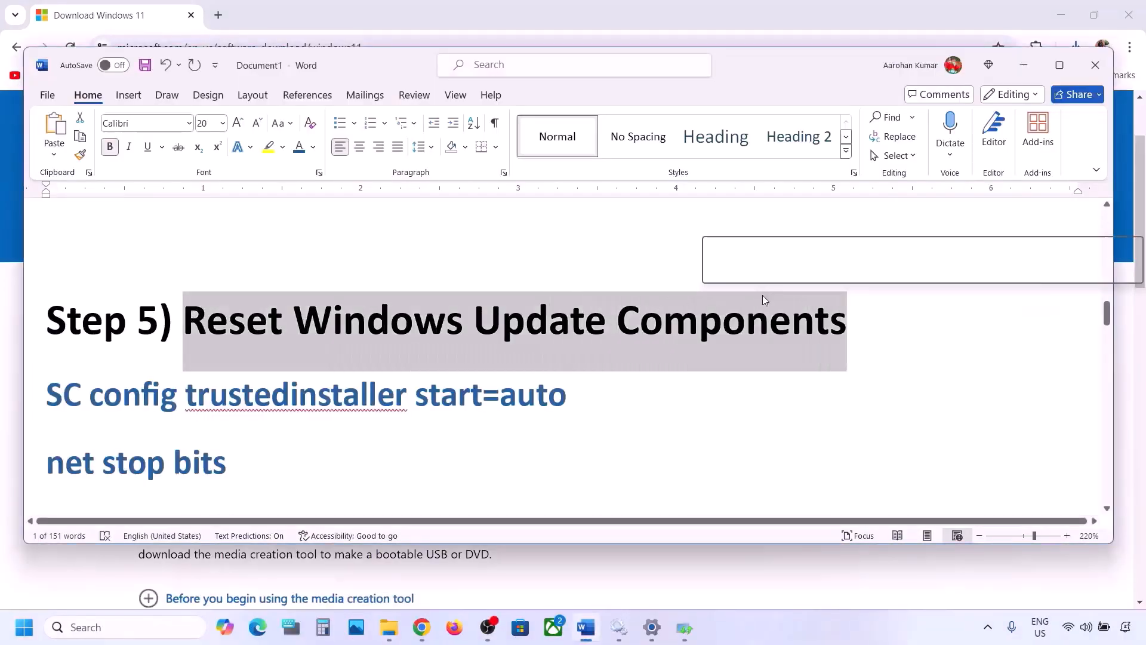
pyautogui.click(47, 392)
pyautogui.hotkey('shift', 'Down')
pyautogui.hotkey('shift', 'Down')
pyautogui.hotkey('shift', 'Down')
pyautogui.hotkey('shift', 'Down')
pyautogui.hotkey('shift', 'Down')
pyautogui.hotkey('shift', 'Down')
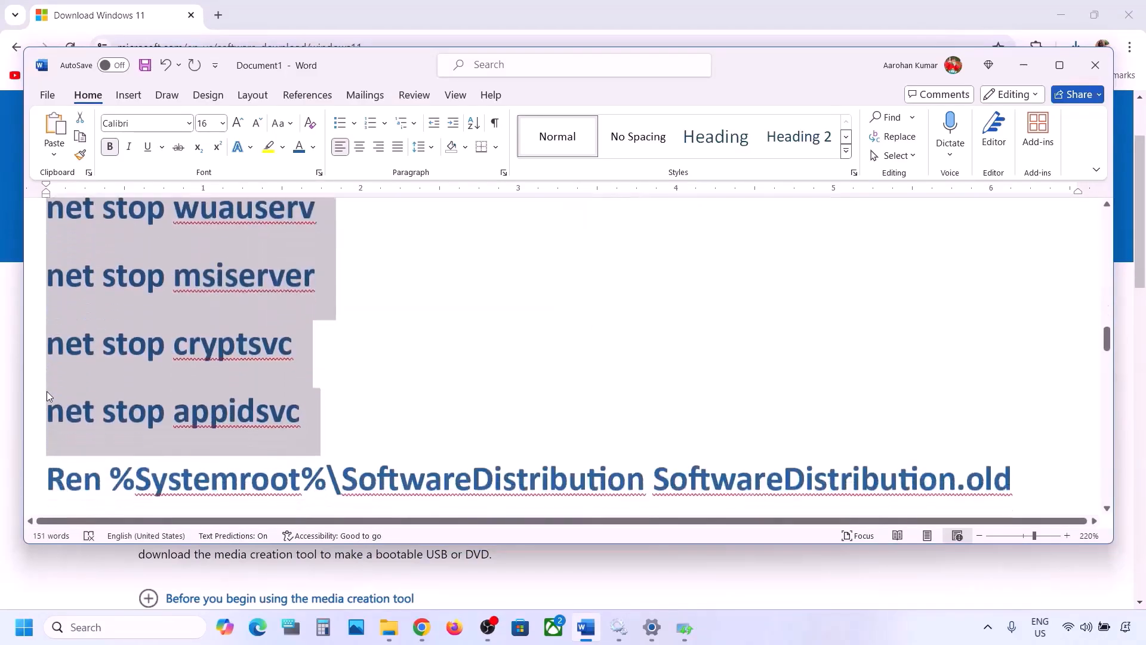
pyautogui.hotkey('shift', 'Down')
pyautogui.hotkey('shift', 'Down')
pyautogui.hotkey('shift', 'Down')
pyautogui.hotkey('shift', 'Down')
pyautogui.hotkey('shift', 'Down')
pyautogui.hotkey('shift', 'Down')
pyautogui.hotkey('shift', 'Down')
pyautogui.hotkey('shift', 'Down')
pyautogui.hotkey('shift', 'Down')
pyautogui.hotkey('shift', 'Down')
pyautogui.hotkey('shift', 'Down')
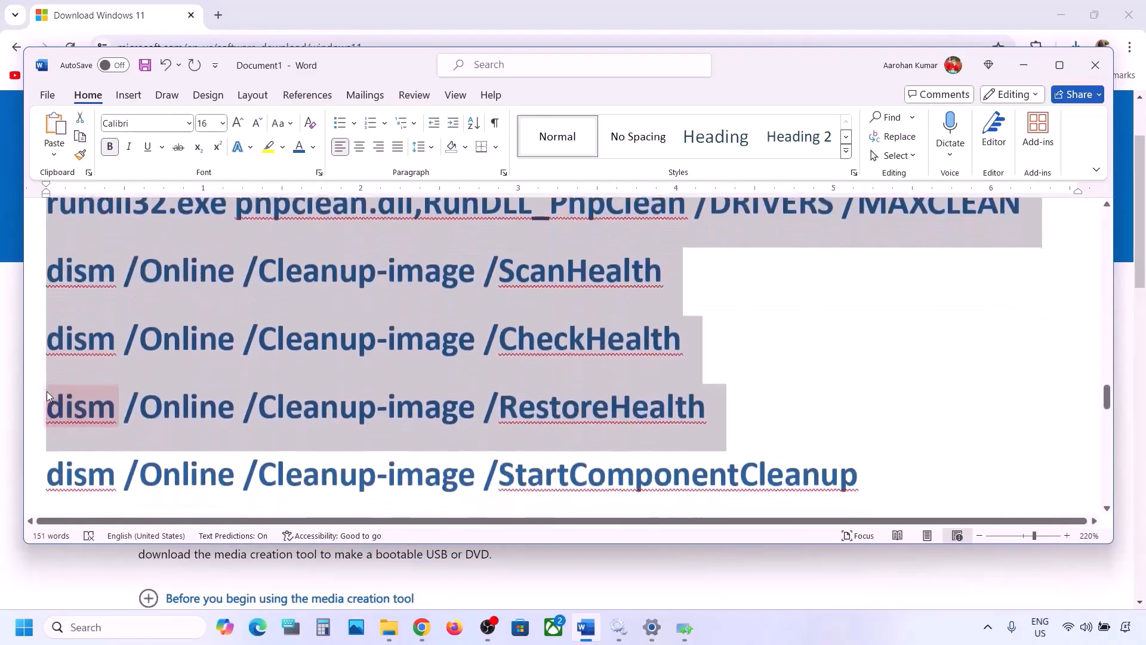
pyautogui.hotkey('shift', 'Down')
pyautogui.hotkey('shift', 'Down')
pyautogui.hotkey('shift', 'Down')
pyautogui.hotkey('shift', 'Down')
pyautogui.hotkey('shift', 'Down')
pyautogui.hotkey('shift', 'Down')
pyautogui.hotkey('shift', 'Down')
pyautogui.hotkey('shift', 'Down')
pyautogui.hotkey('shift', 'Down')
pyautogui.hotkey('shift', 'Down')
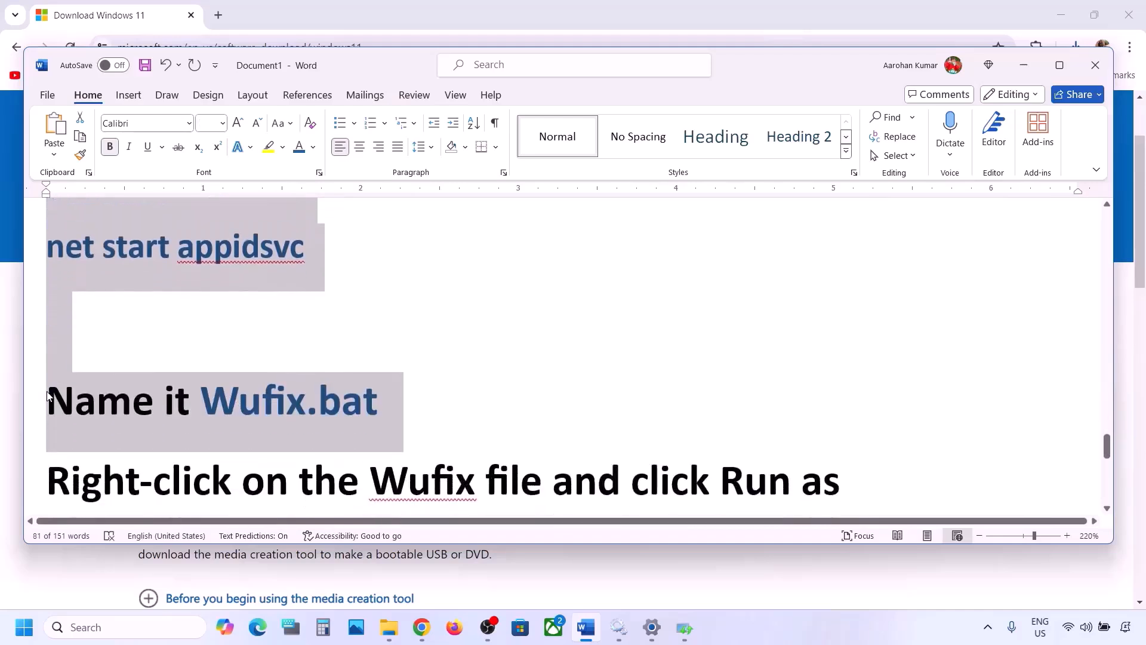
pyautogui.hotkey('shift', 'Up')
pyautogui.hotkey('shift', 'Up')
pyautogui.scroll(1, 172, 355)
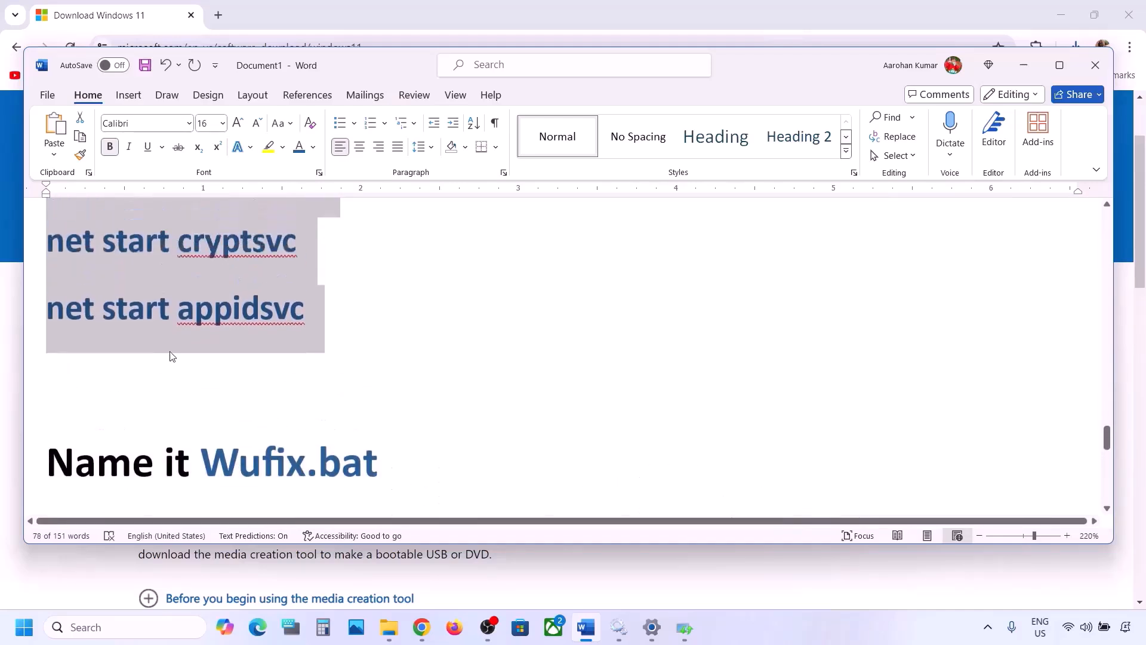
pyautogui.scroll(1, 171, 356)
pyautogui.rightClick(177, 303)
pyautogui.click(237, 366)
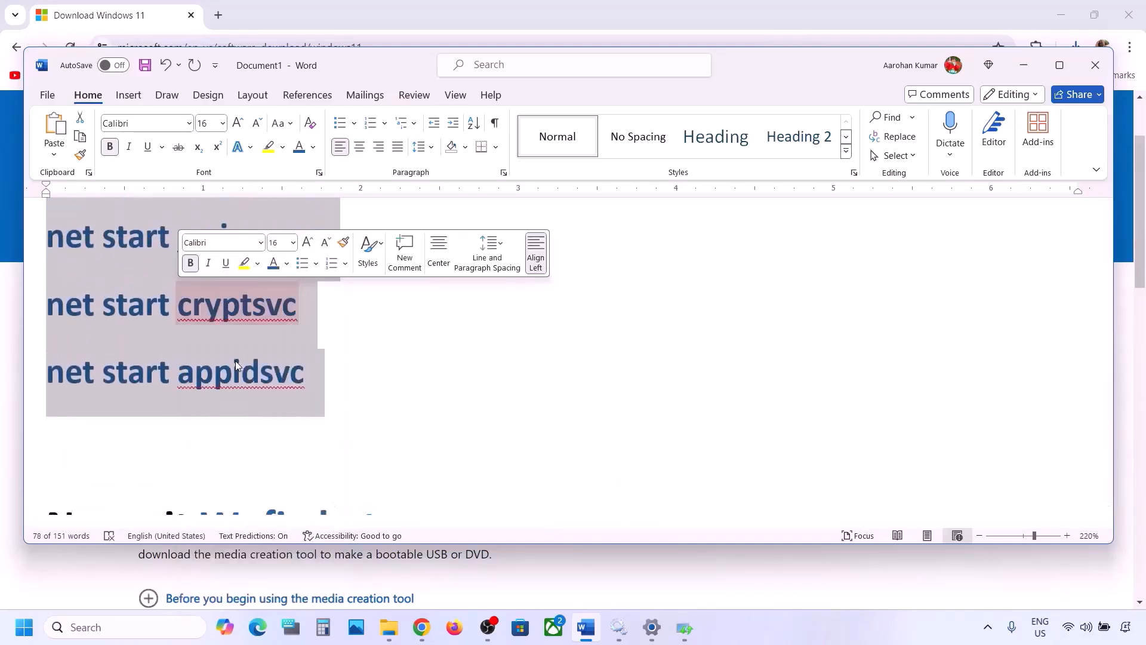
# Step: Open Notepad and paste the copied update reset commands into a blank file
pyautogui.click(96, 627)
pyautogui.write('n')
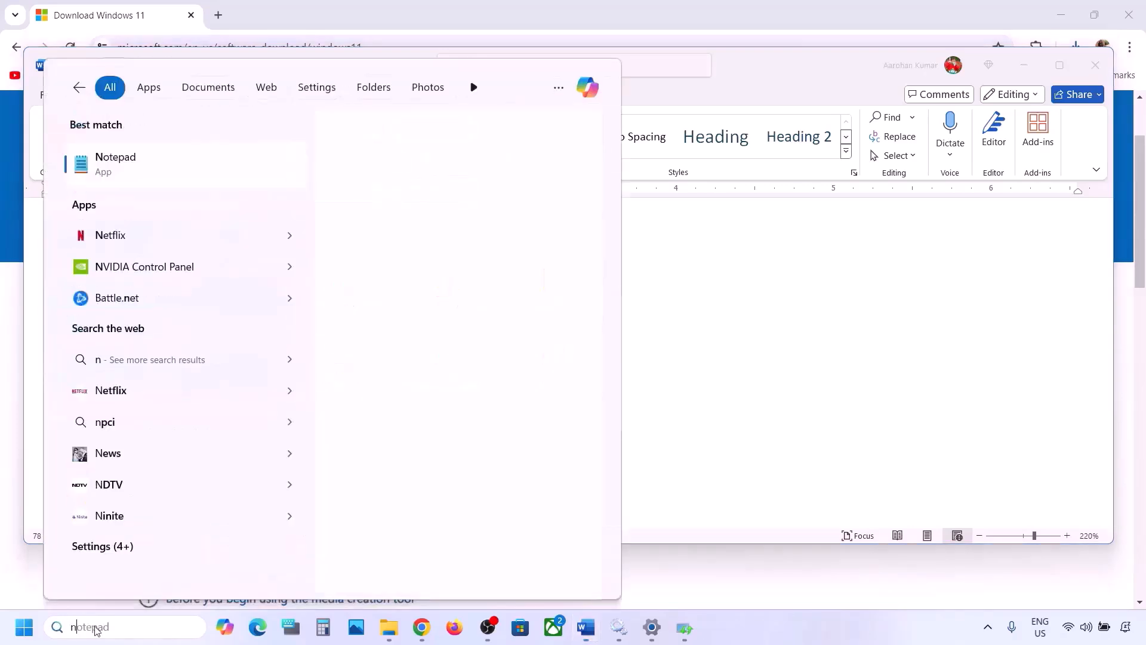
pyautogui.write('ote')
pyautogui.press('Return')
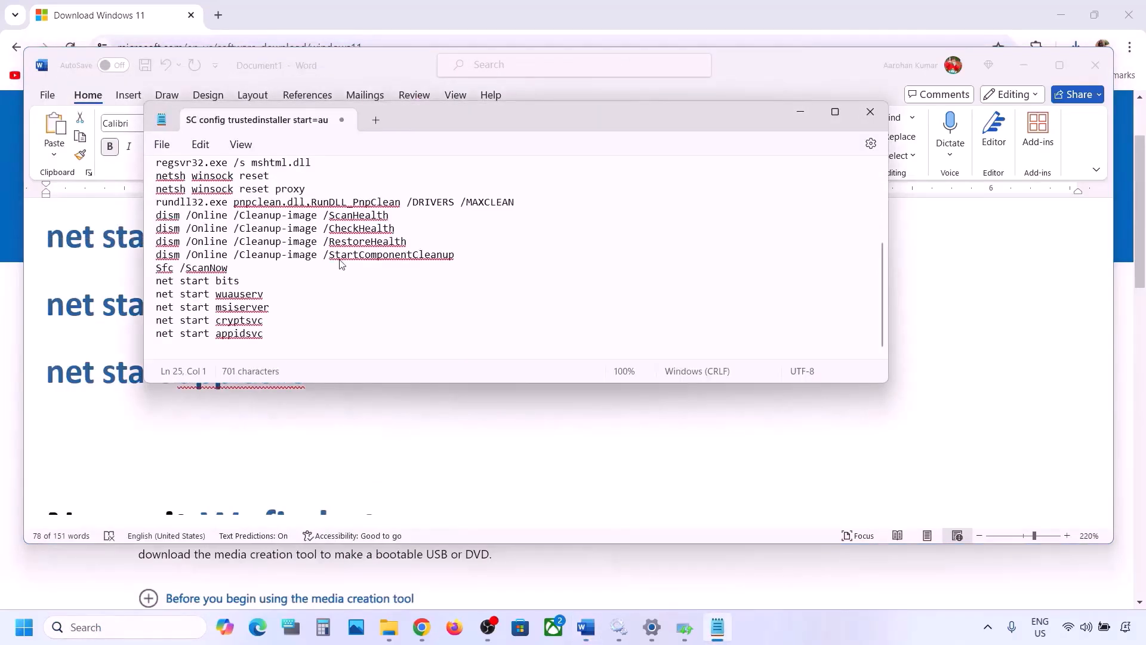
pyautogui.scroll(5, 341, 263)
# Step: Begin saving the Notepad file under a new name on the Desktop, using Wufix.bat copied from the Word document as file name
pyautogui.click(161, 146)
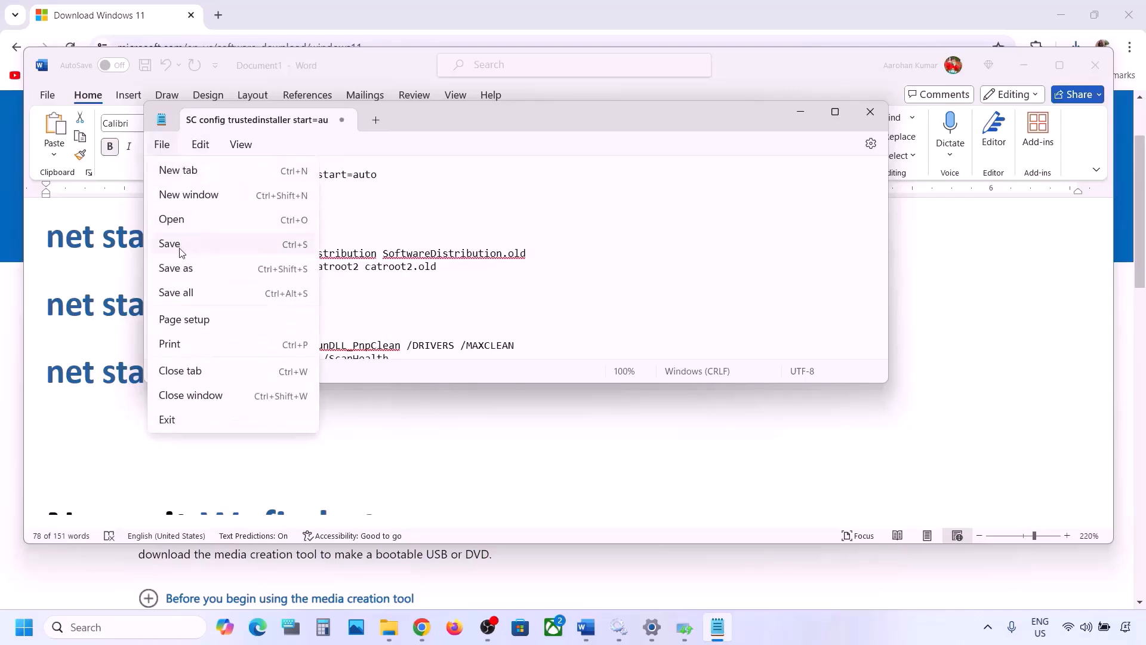
pyautogui.click(177, 268)
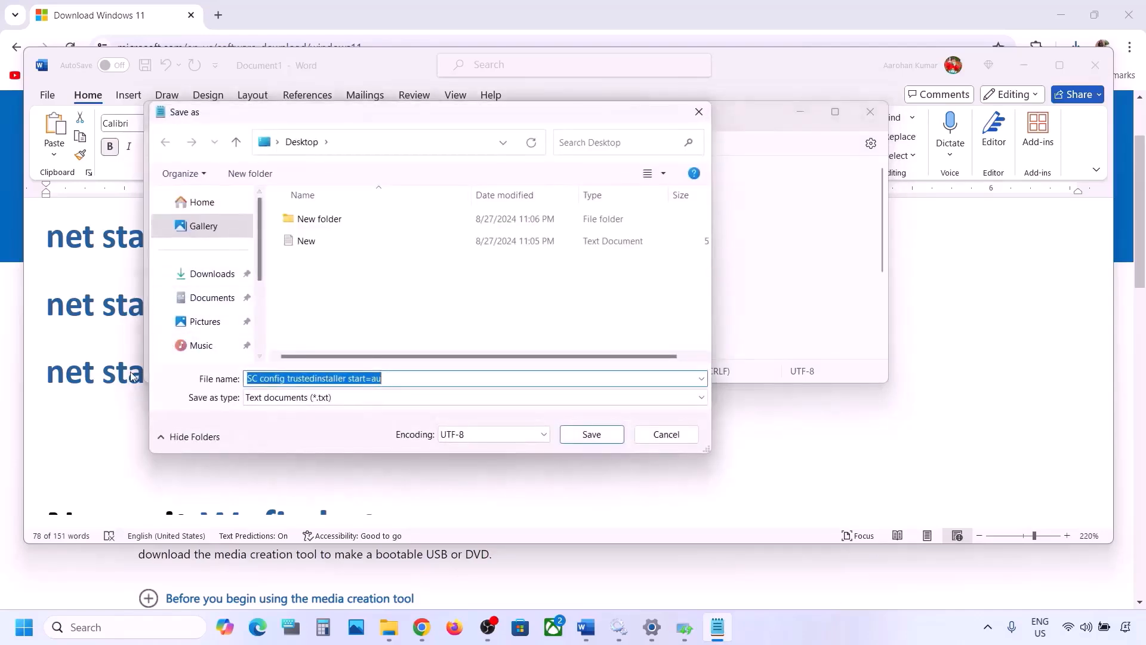
pyautogui.click(133, 376)
pyautogui.scroll(-10, 233, 335)
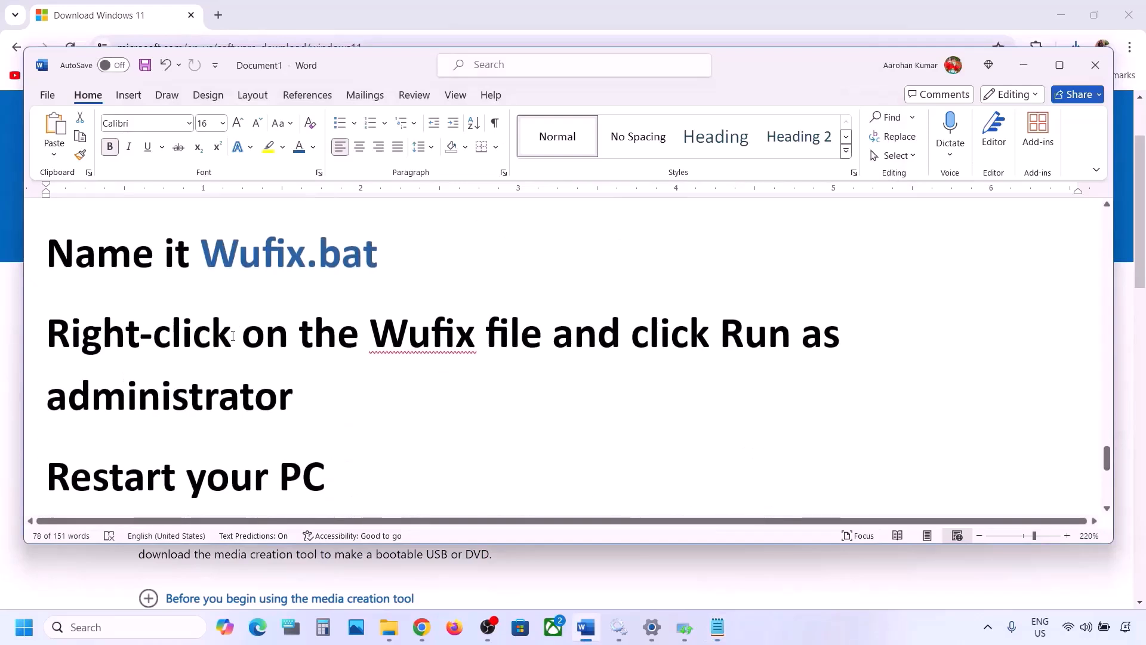
pyautogui.scroll(1, 239, 329)
pyautogui.moveTo(384, 270); pyautogui.dragTo(248, 272)
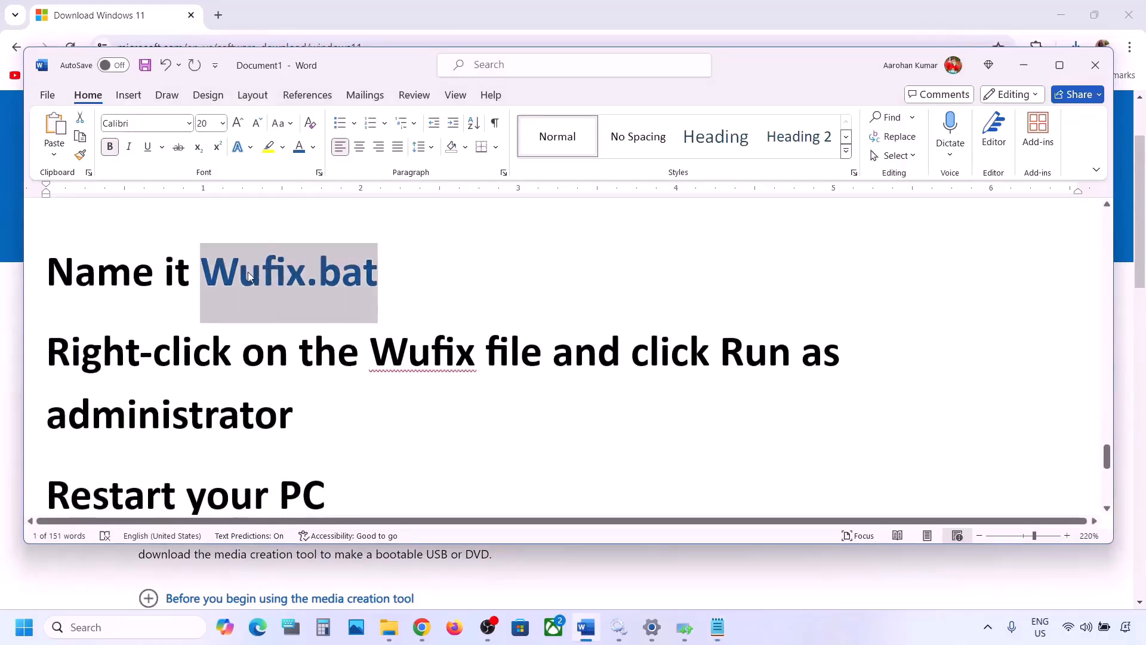
pyautogui.click(718, 627)
pyautogui.hotkey('ctrl', 'v')
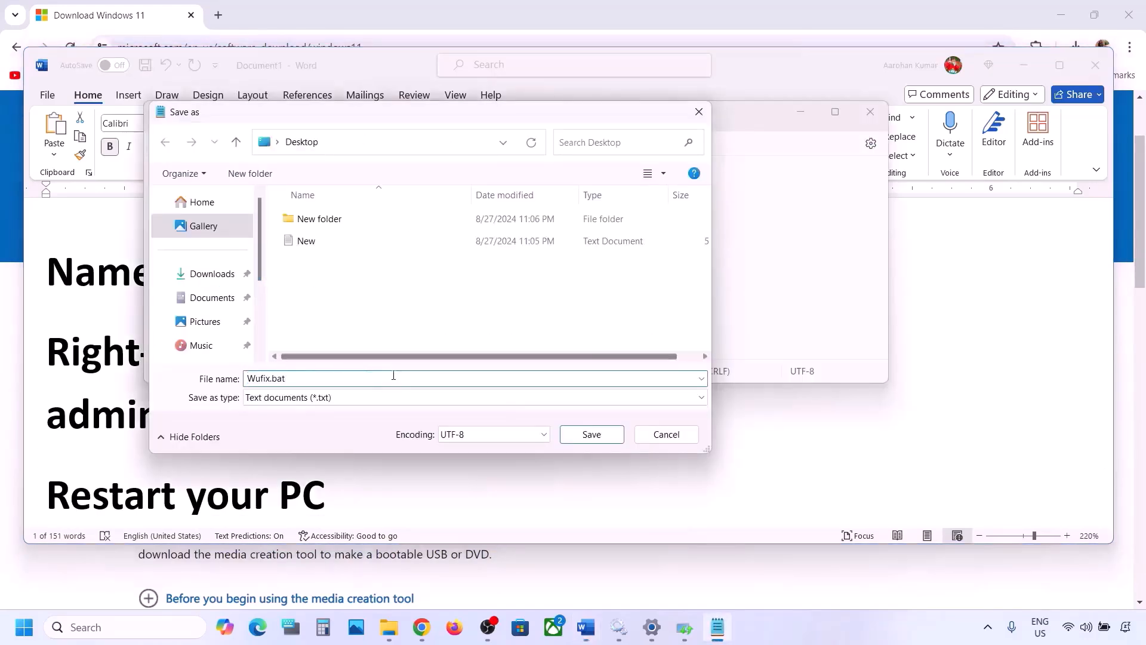
# Step: Set the save type to All files, save Wufix.bat to the Desktop and close Notepad
pyautogui.click(337, 404)
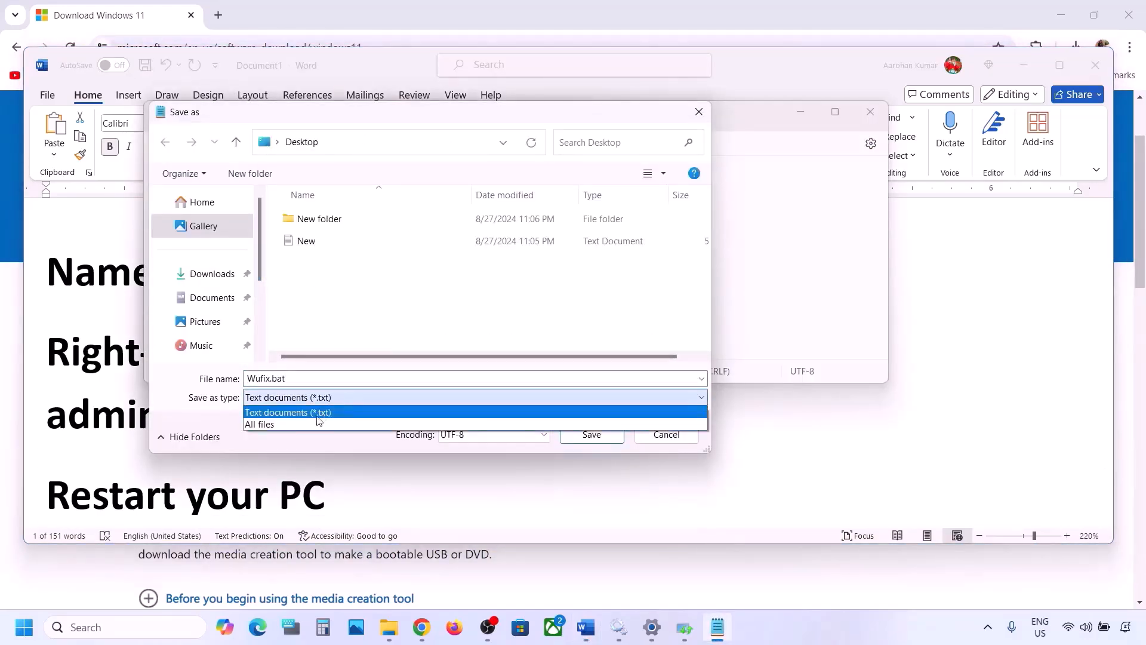
pyautogui.click(296, 426)
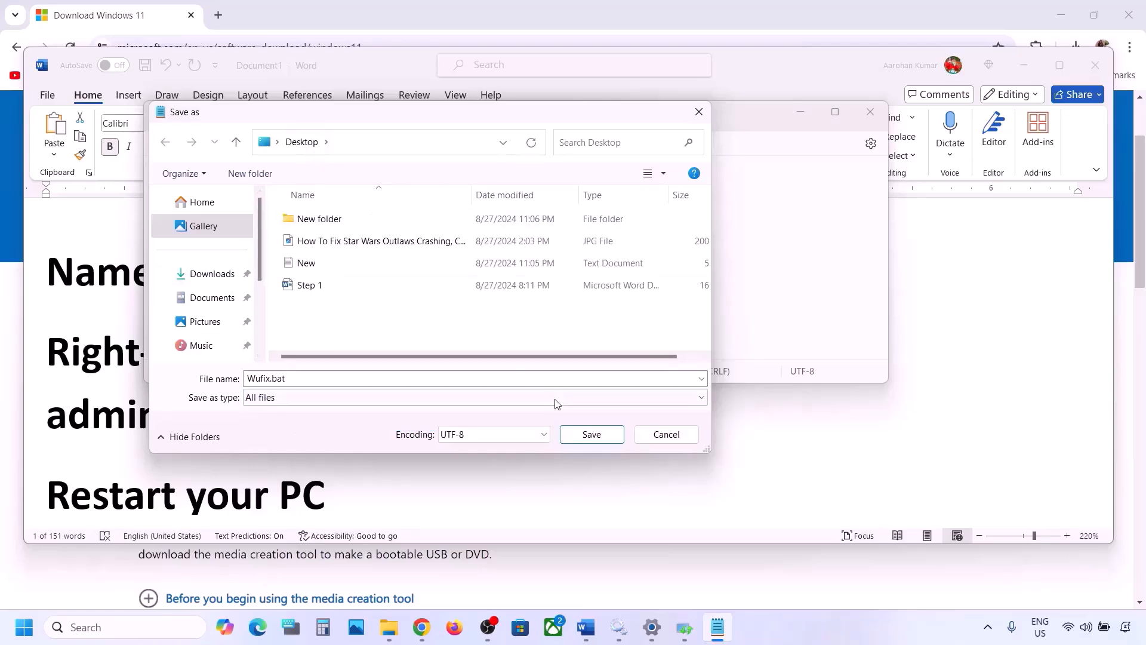
pyautogui.click(591, 435)
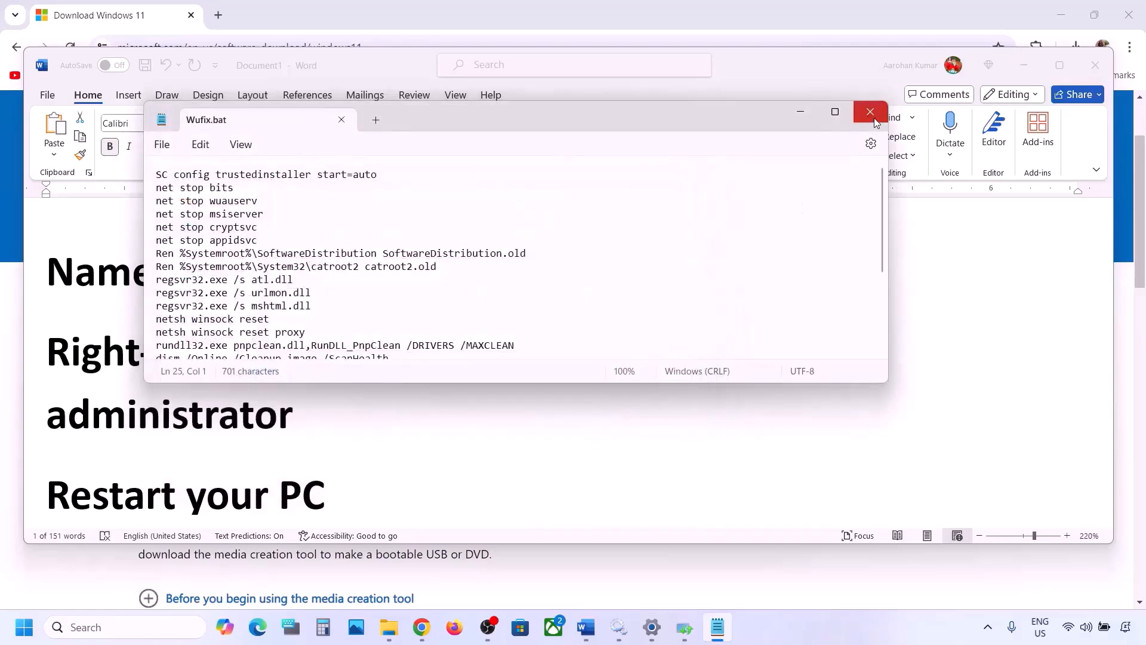
pyautogui.click(872, 114)
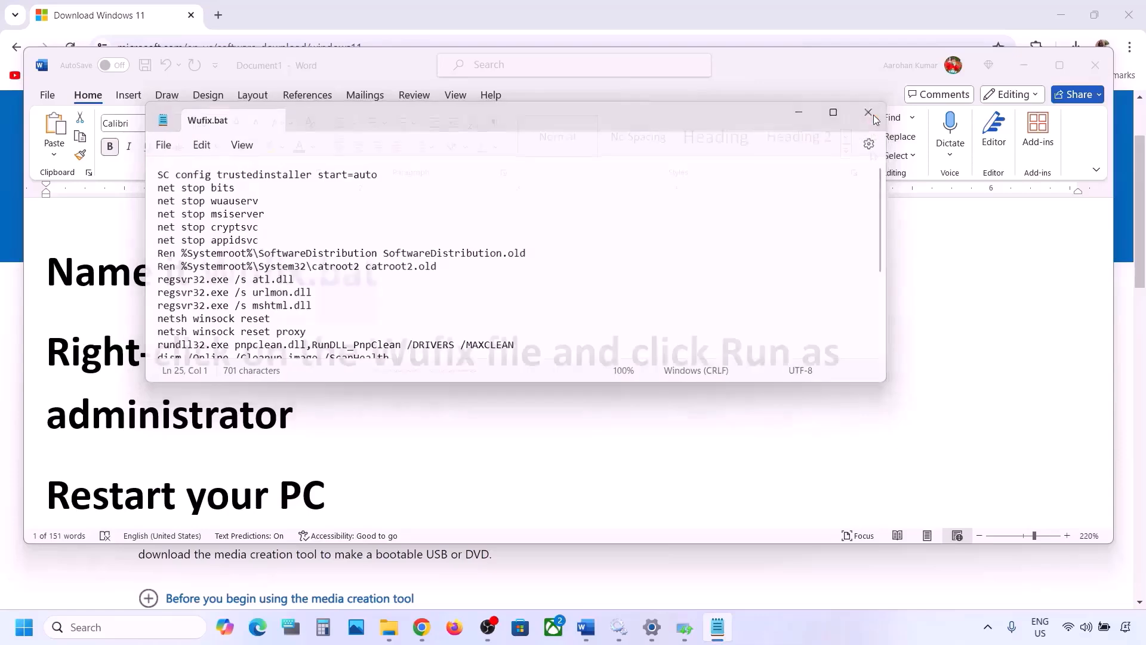
# Step: Show the desktop, close the Windows Update troubleshooter and run the Wufix batch file as administrator
pyautogui.press('super+d')
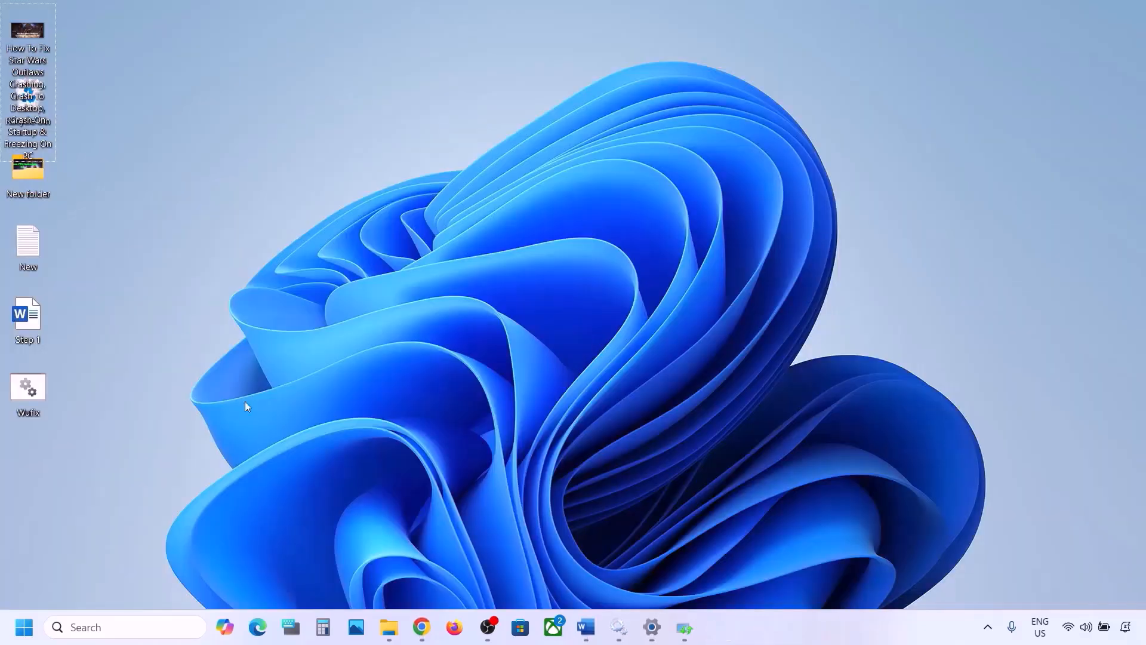
pyautogui.click(35, 389)
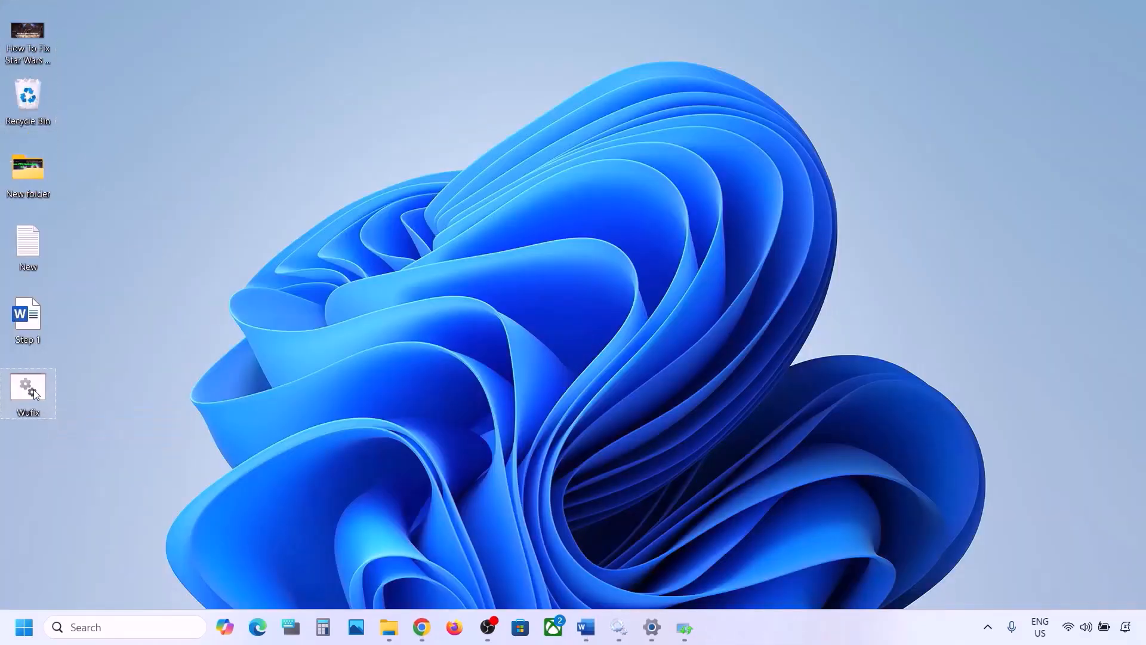
pyautogui.doubleClick(34, 389)
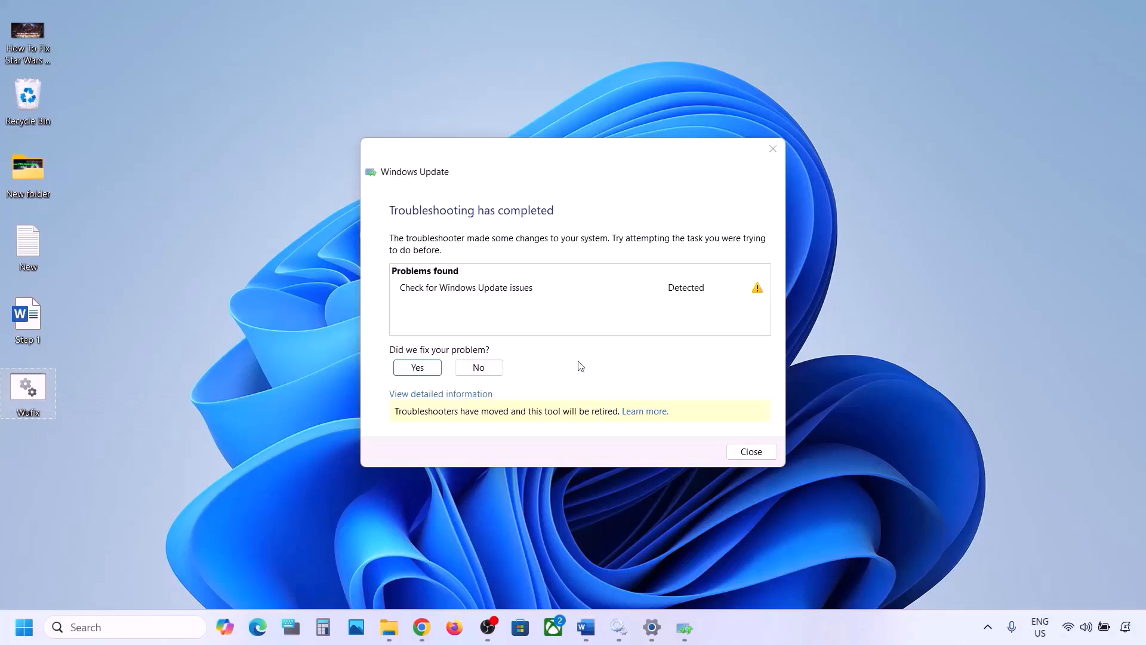
pyautogui.click(765, 148)
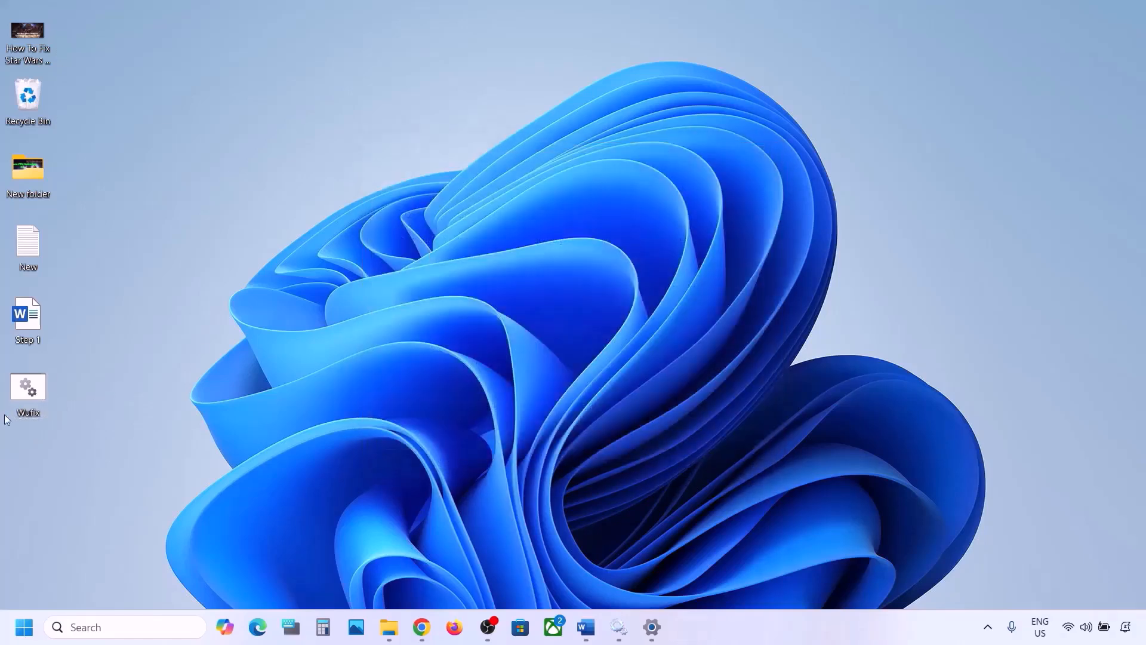
pyautogui.rightClick(34, 389)
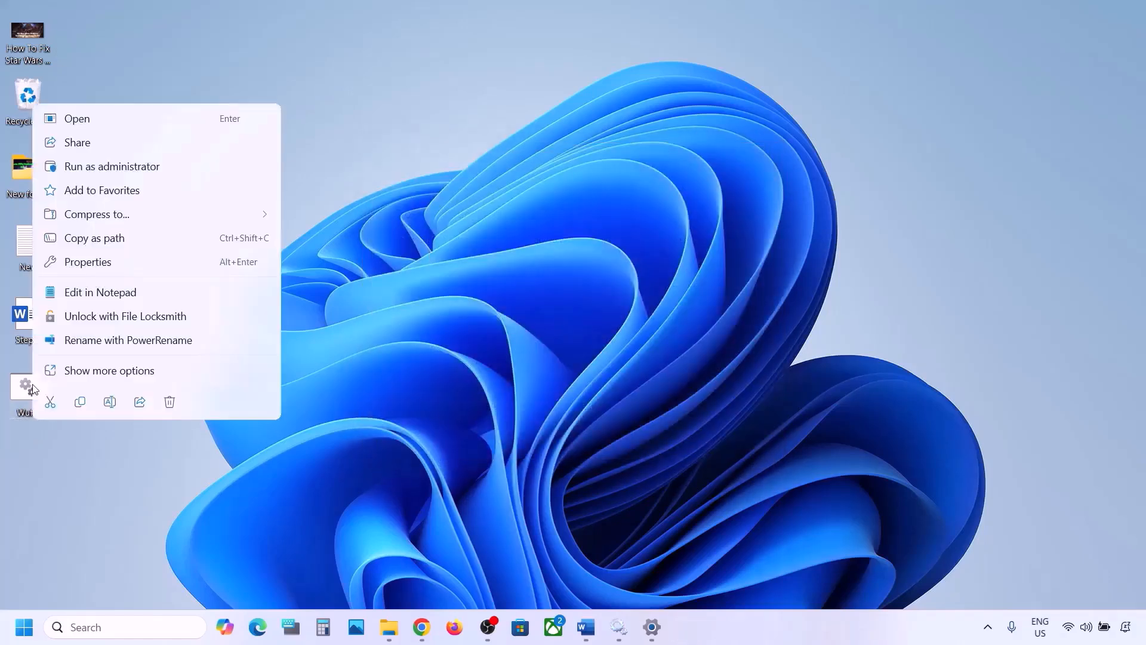
pyautogui.click(144, 169)
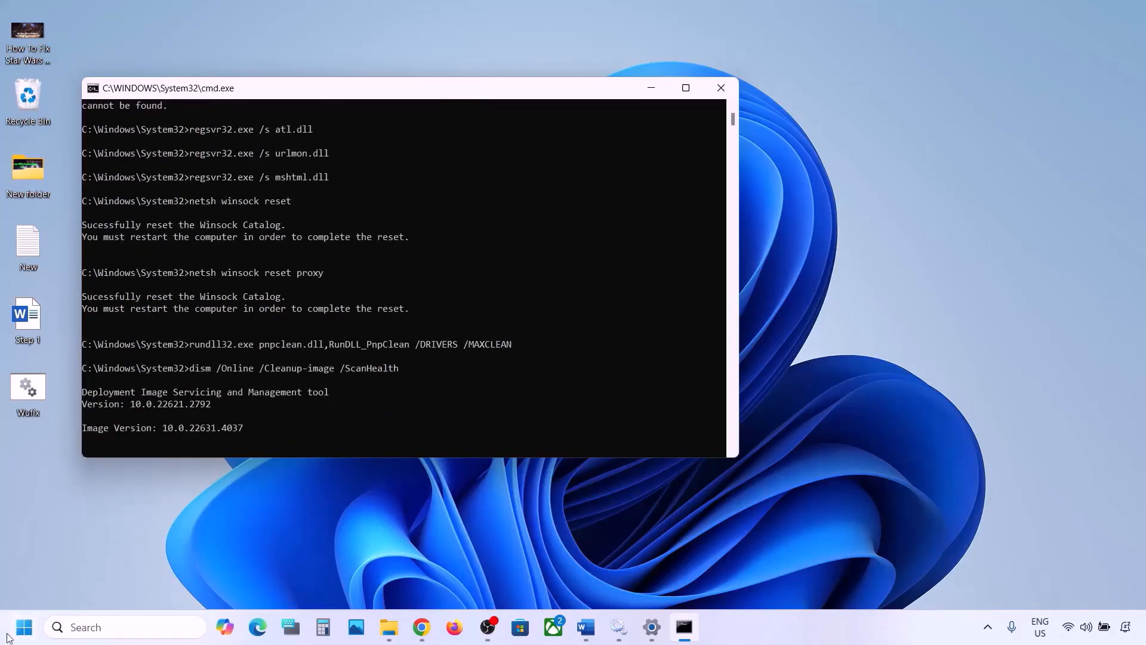
# Step: Bring up the PC's power options to locate Restart and dismiss them without restarting
pyautogui.click(24, 627)
pyautogui.click(435, 578)
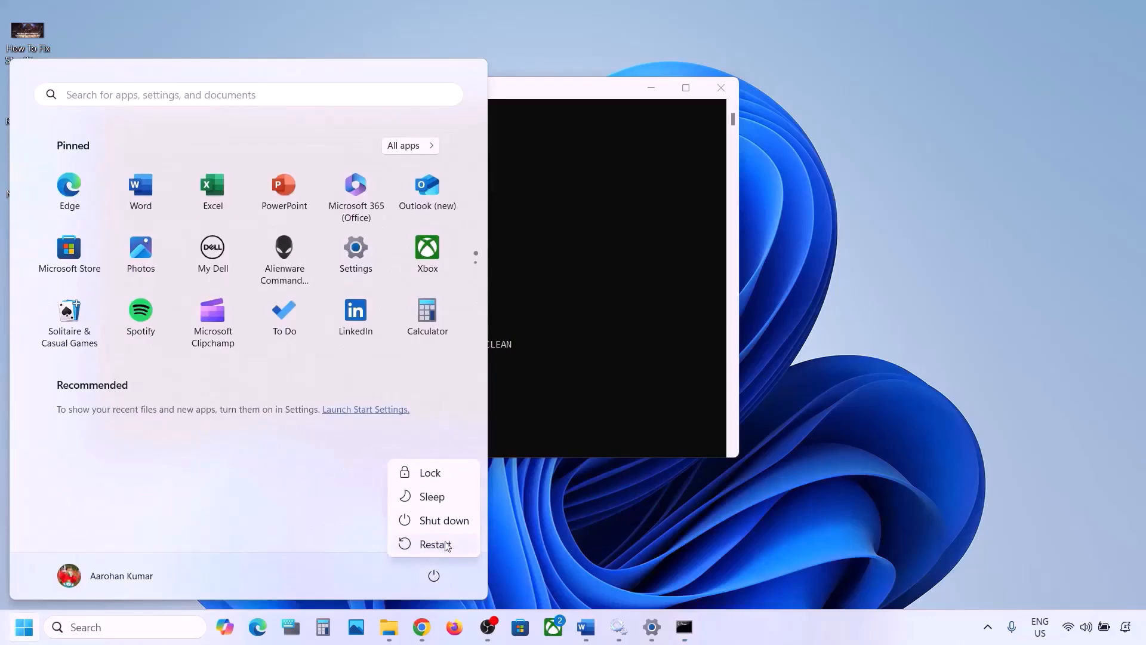
pyautogui.click(674, 315)
pyautogui.click(608, 302)
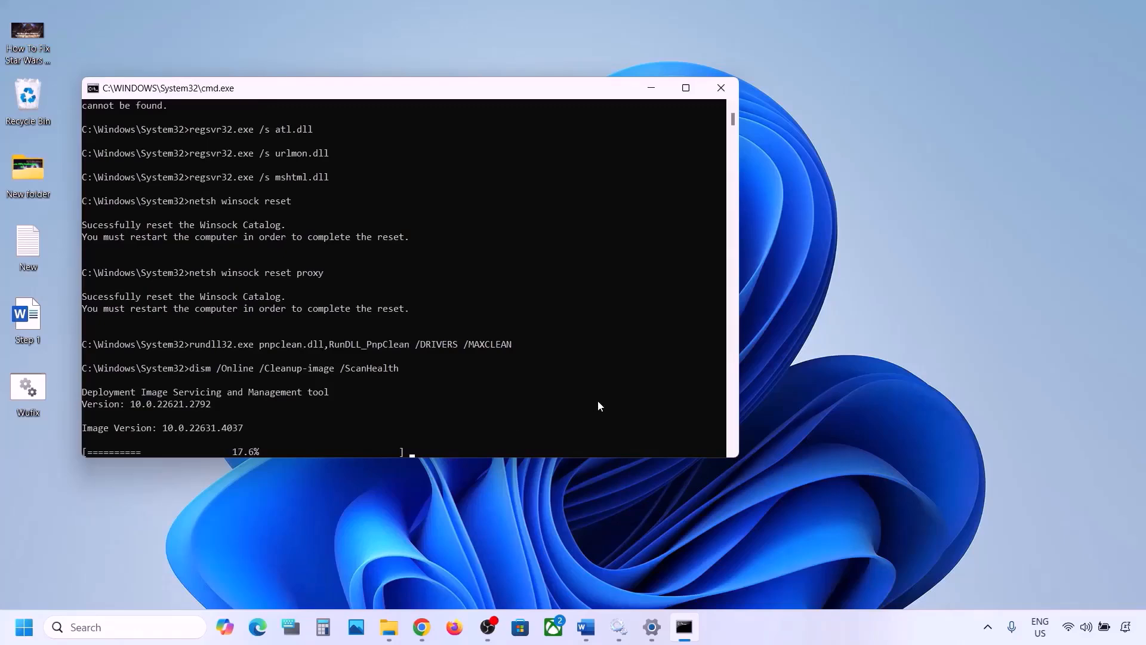
# Step: Switch to the Word document and highlight the heading text "Use Media Creation Tool" in Step 6
pyautogui.click(760, 640)
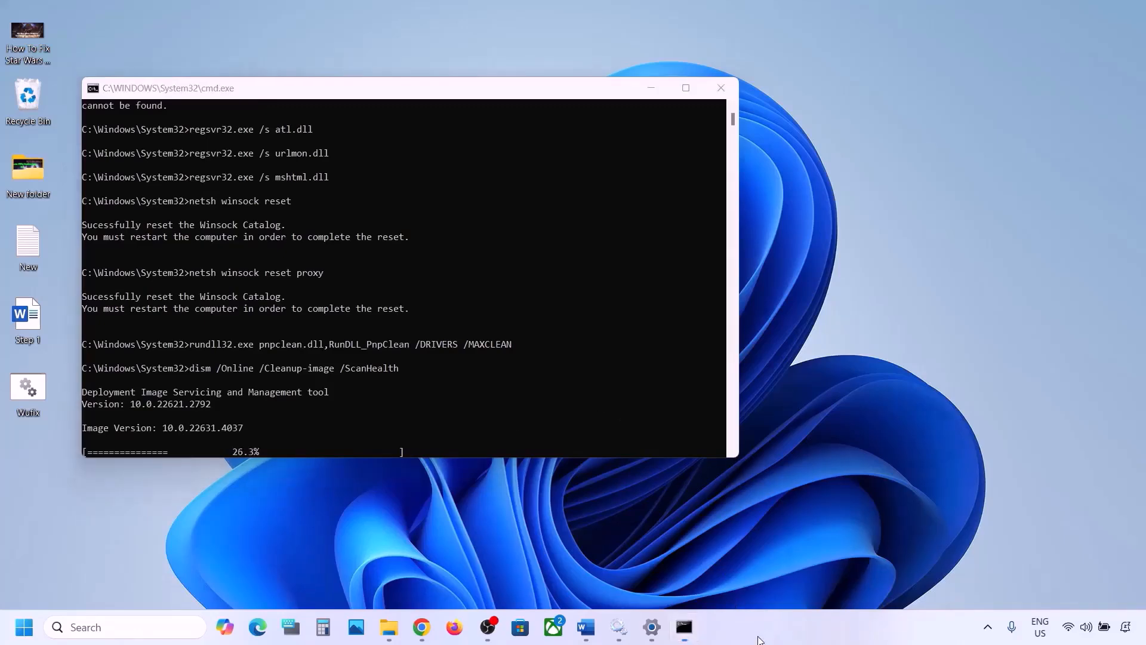
pyautogui.press('super+d')
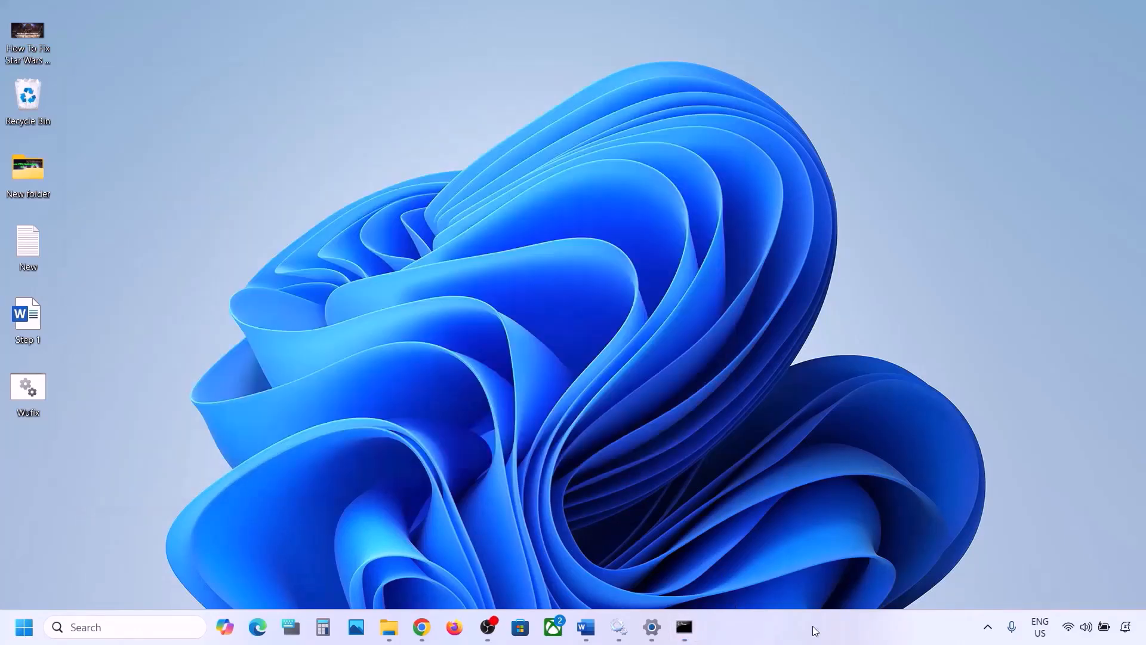
pyautogui.click(586, 627)
pyautogui.scroll(-2, 358, 450)
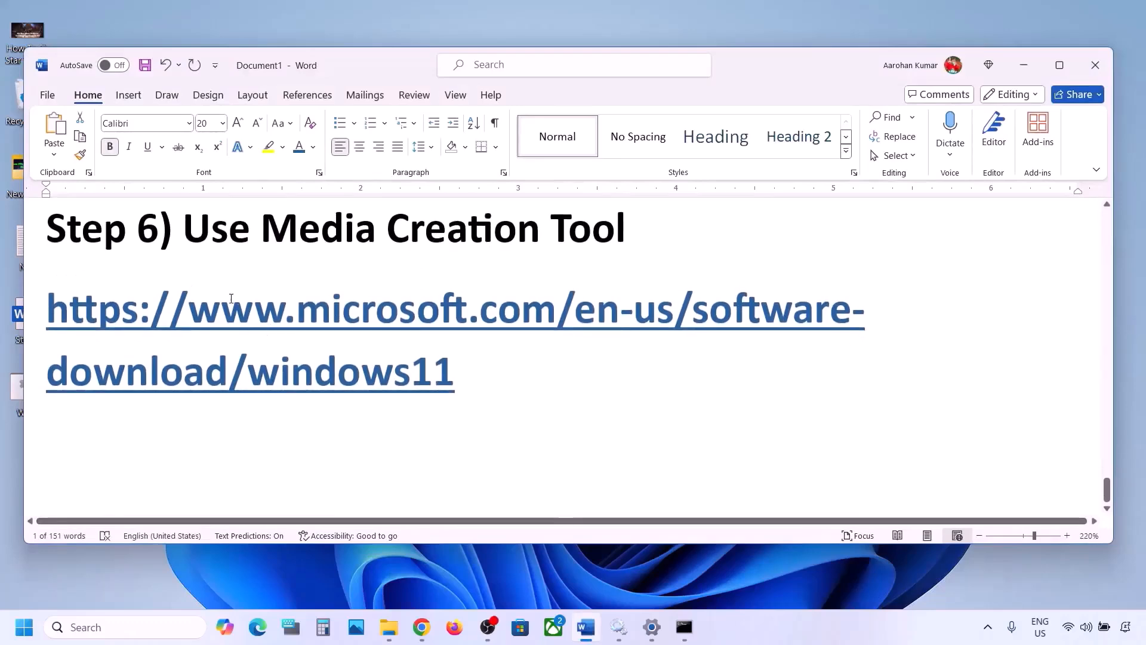
pyautogui.moveTo(186, 236); pyautogui.dragTo(632, 238)
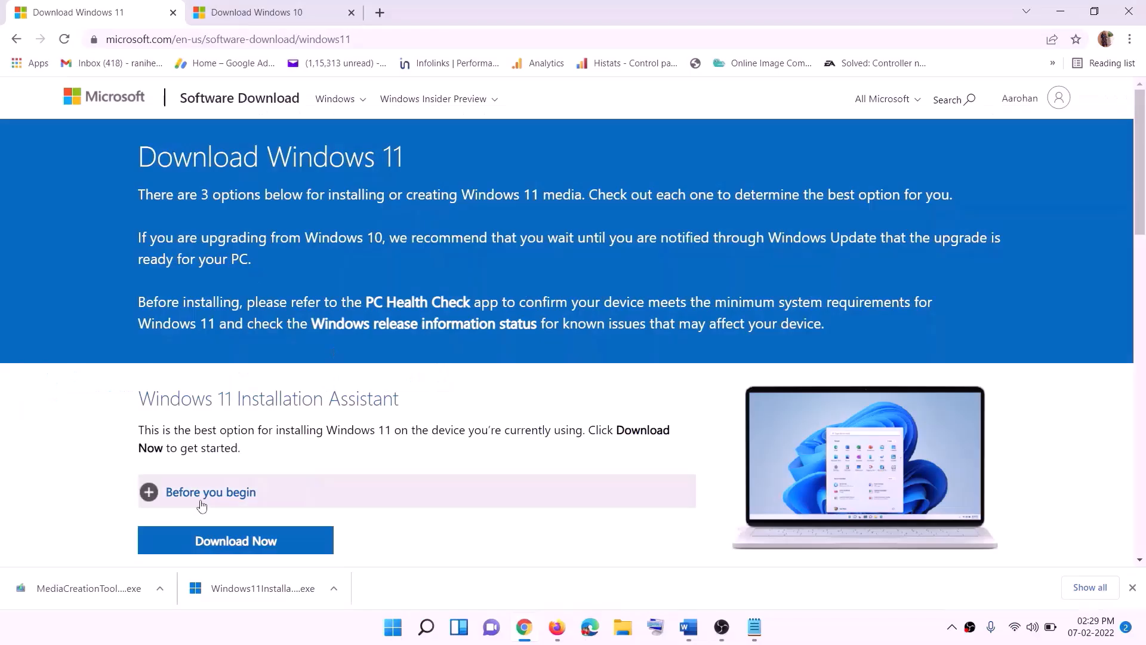
# Step: Download the media creation tool under Create Windows 11 Installation Media and run it, allowing it to make changes to the device
pyautogui.scroll(-5, 357, 409)
pyautogui.moveTo(215, 354); pyautogui.dragTo(333, 354)
pyautogui.click(228, 452)
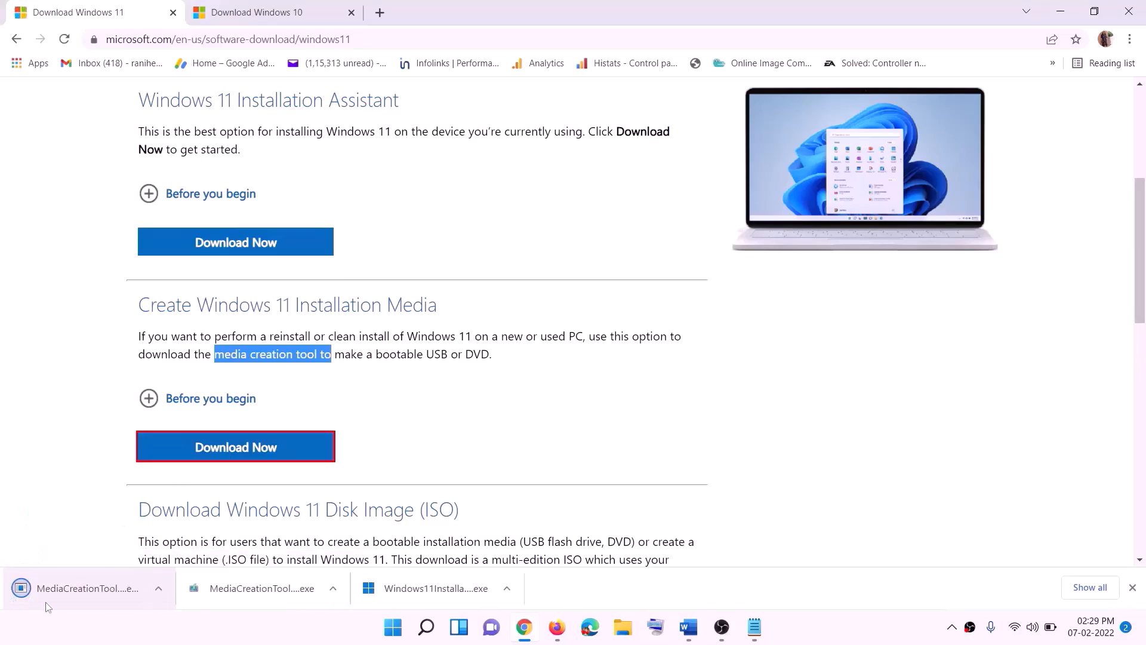
pyautogui.click(76, 591)
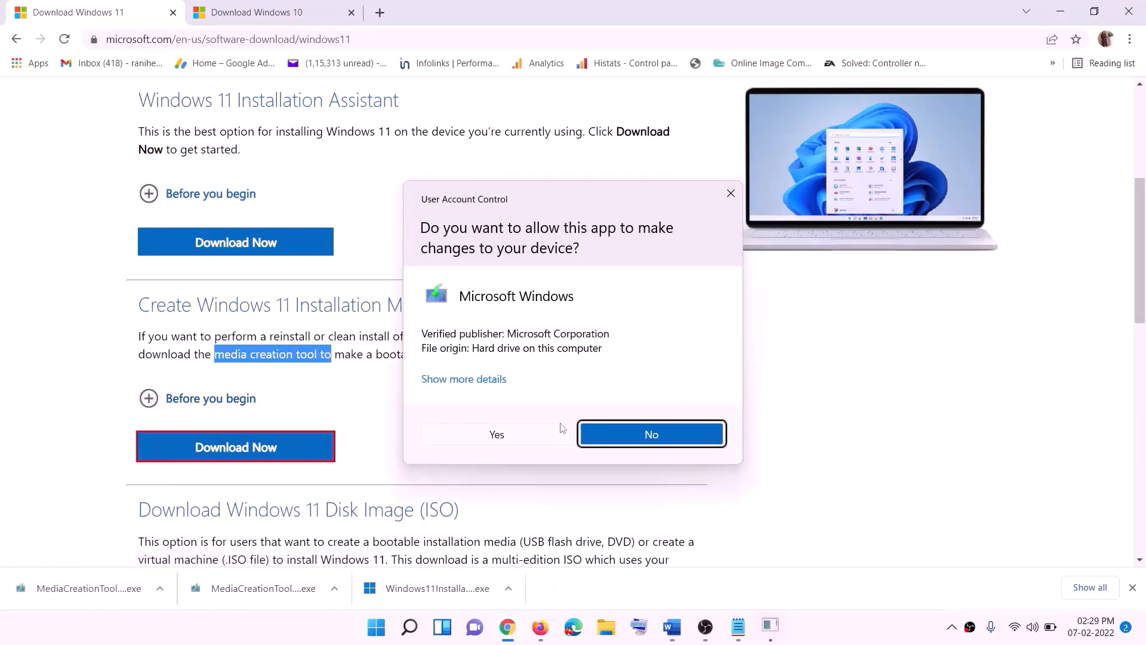
pyautogui.click(509, 440)
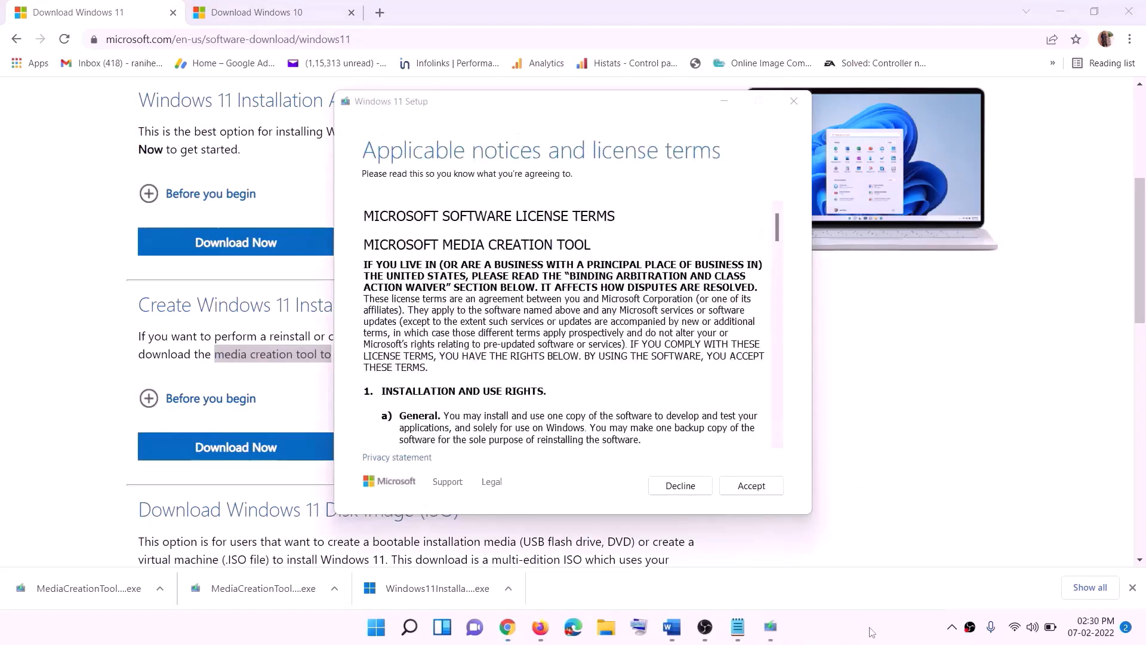
# Step: Accept the license terms, keep the recommended language and edition, and choose ISO file as the media
pyautogui.click(735, 485)
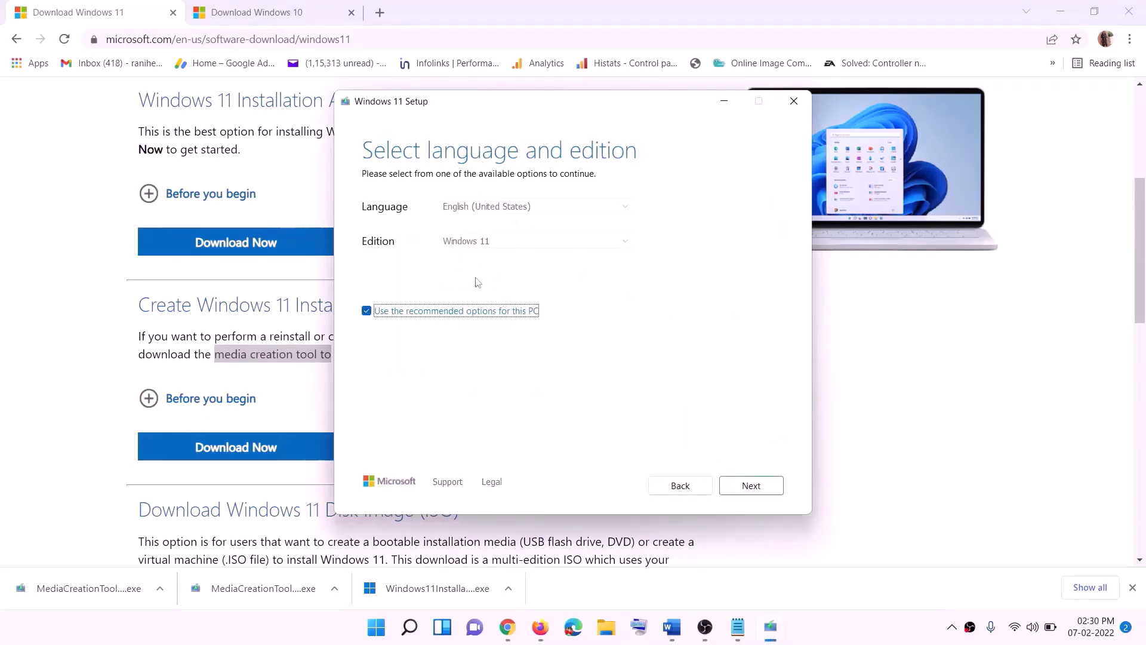
pyautogui.click(743, 484)
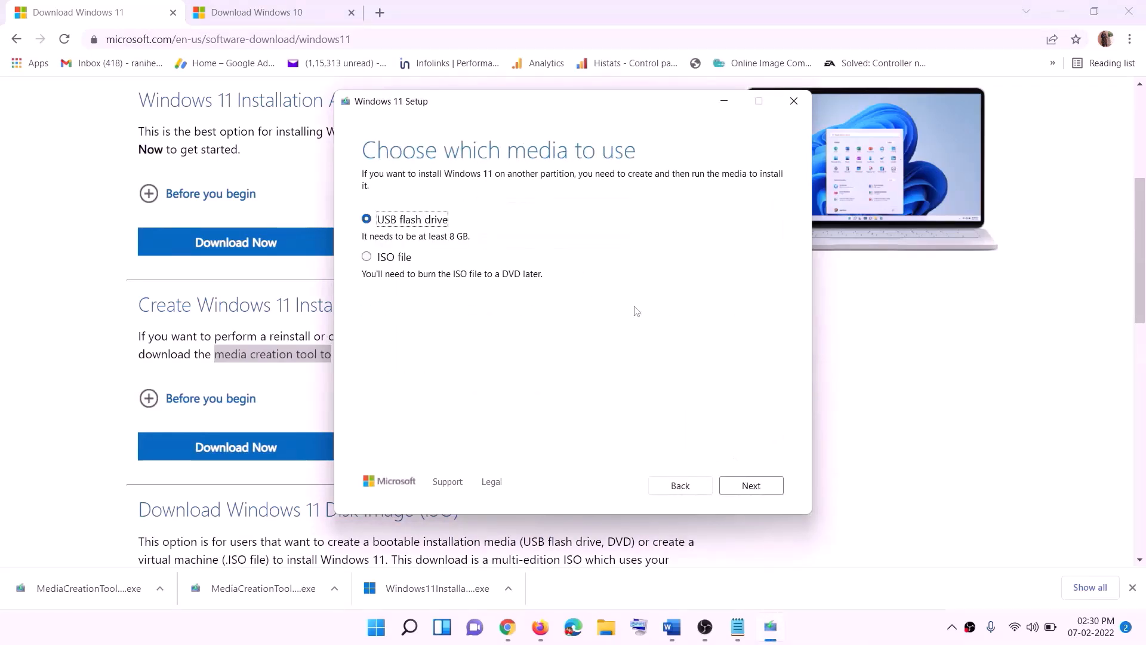
pyautogui.click(394, 257)
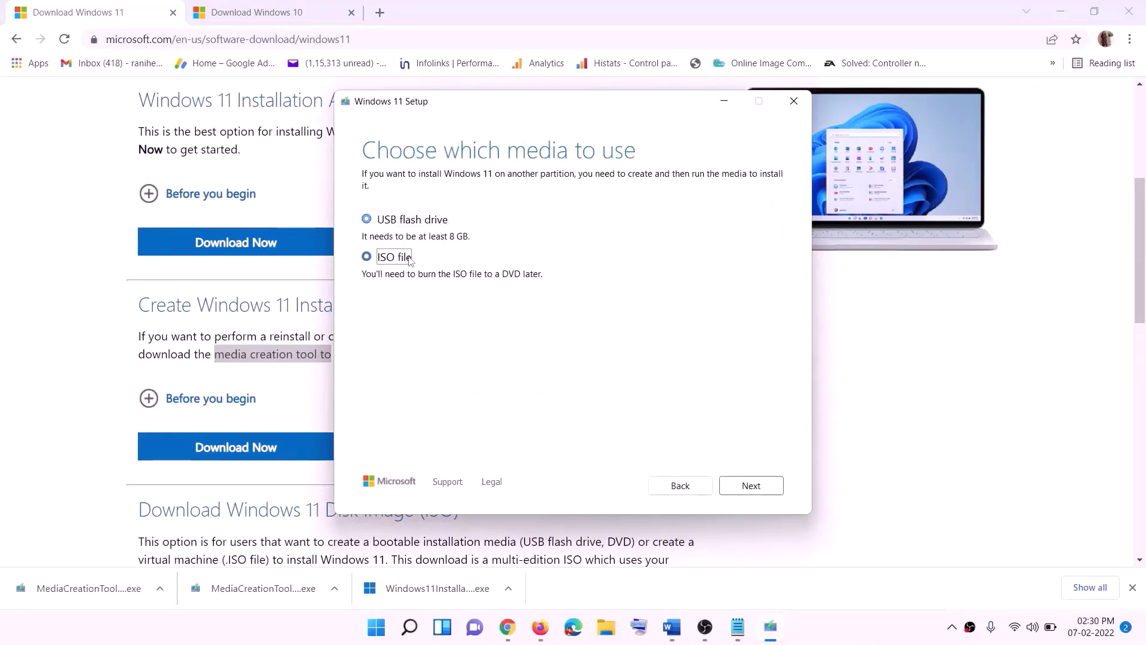
pyautogui.click(757, 485)
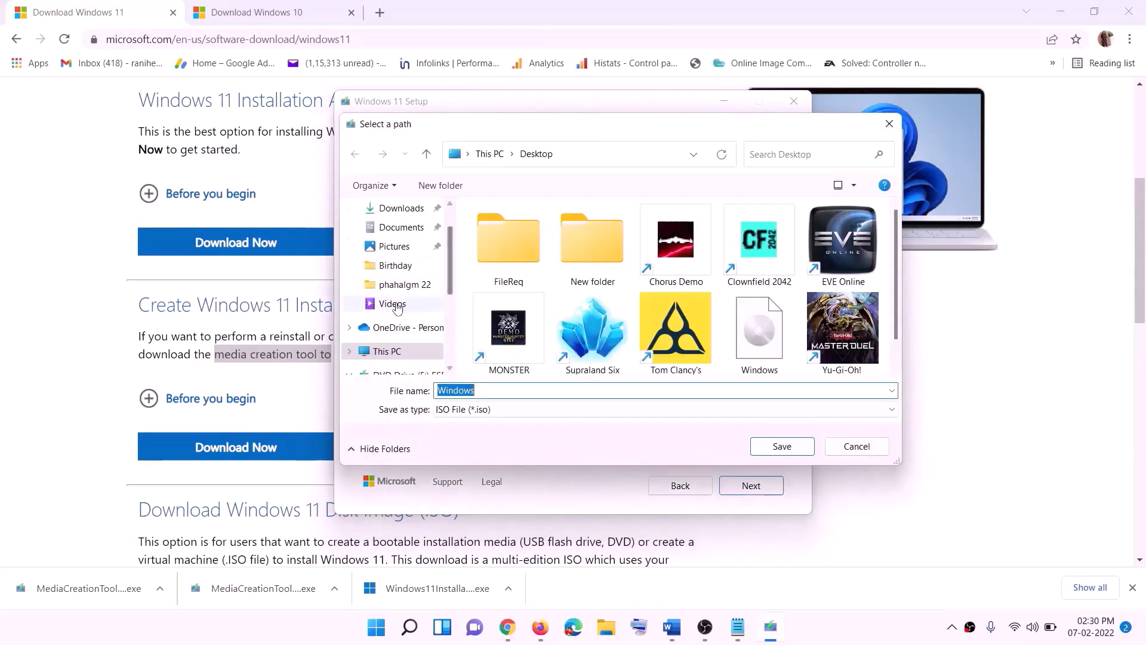
# Step: Save the ISO file to the Desktop under the name Windows
pyautogui.scroll(2, 397, 307)
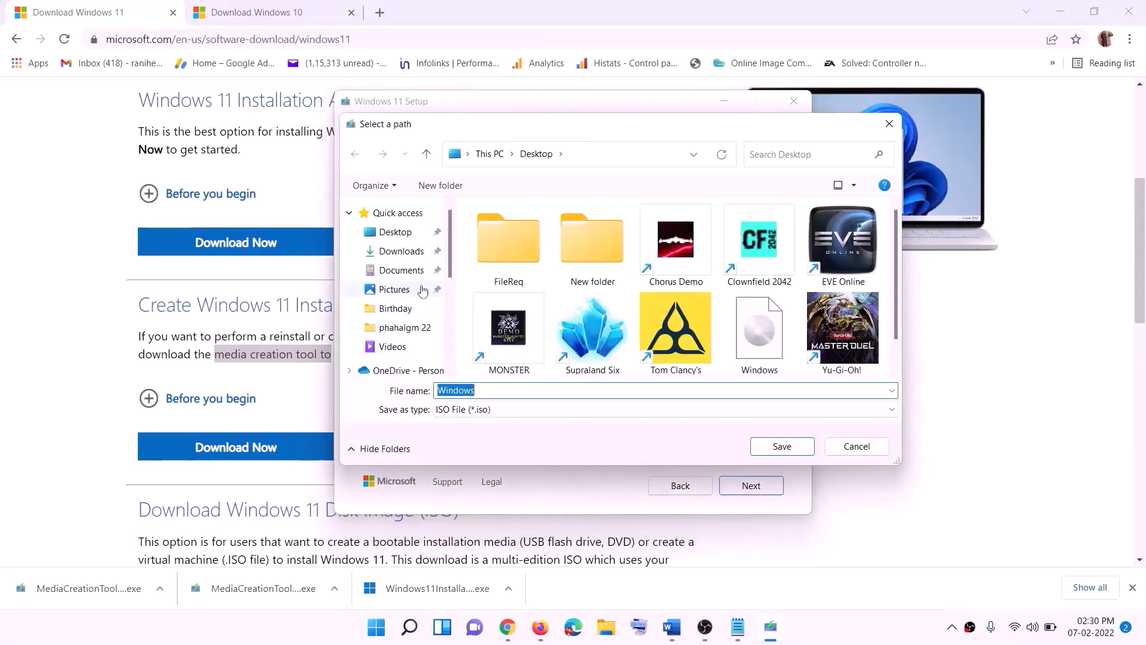
pyautogui.click(394, 235)
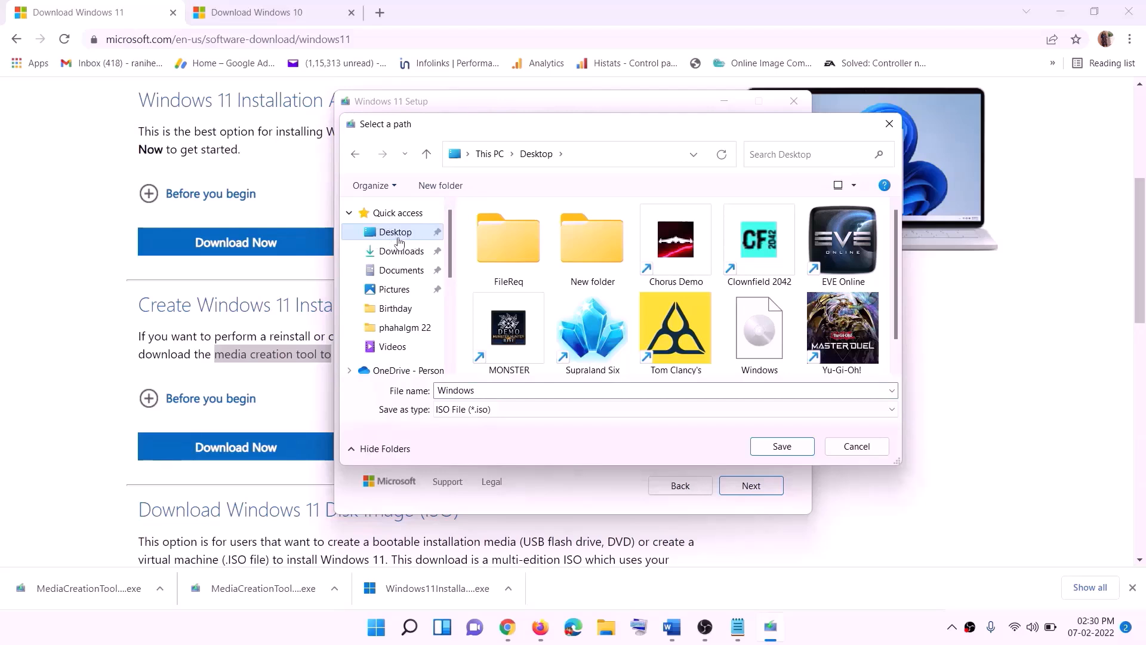
pyautogui.click(774, 444)
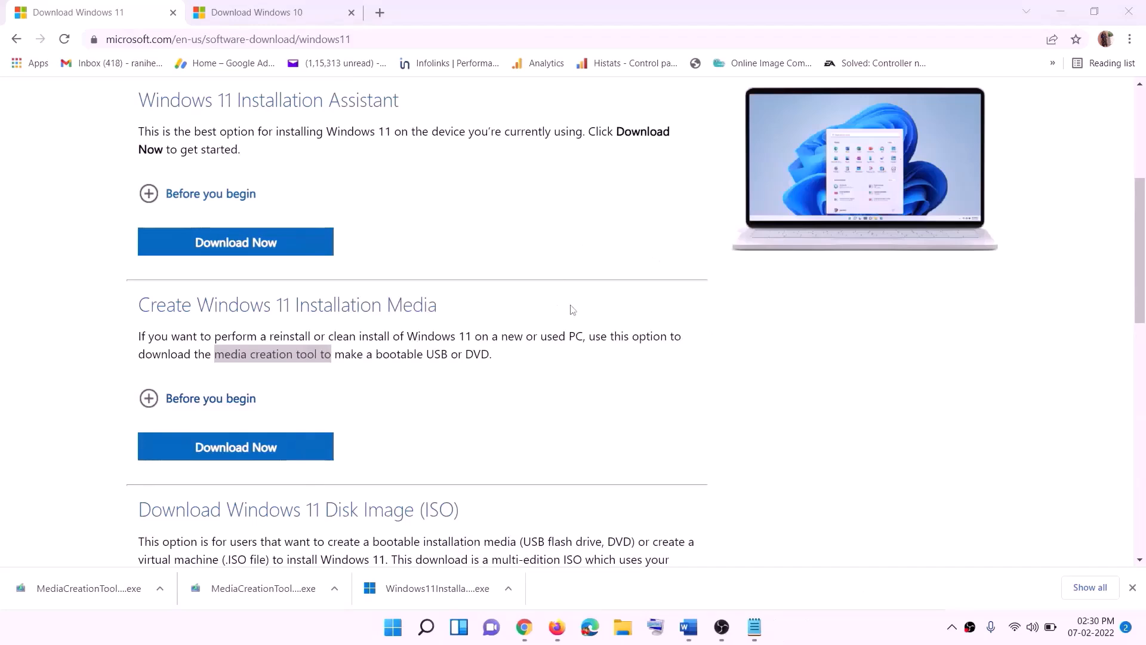
# Step: Show the desktop, move the Windows ISO file above the Firefox shortcut and open it to mount it
pyautogui.press('super+d')
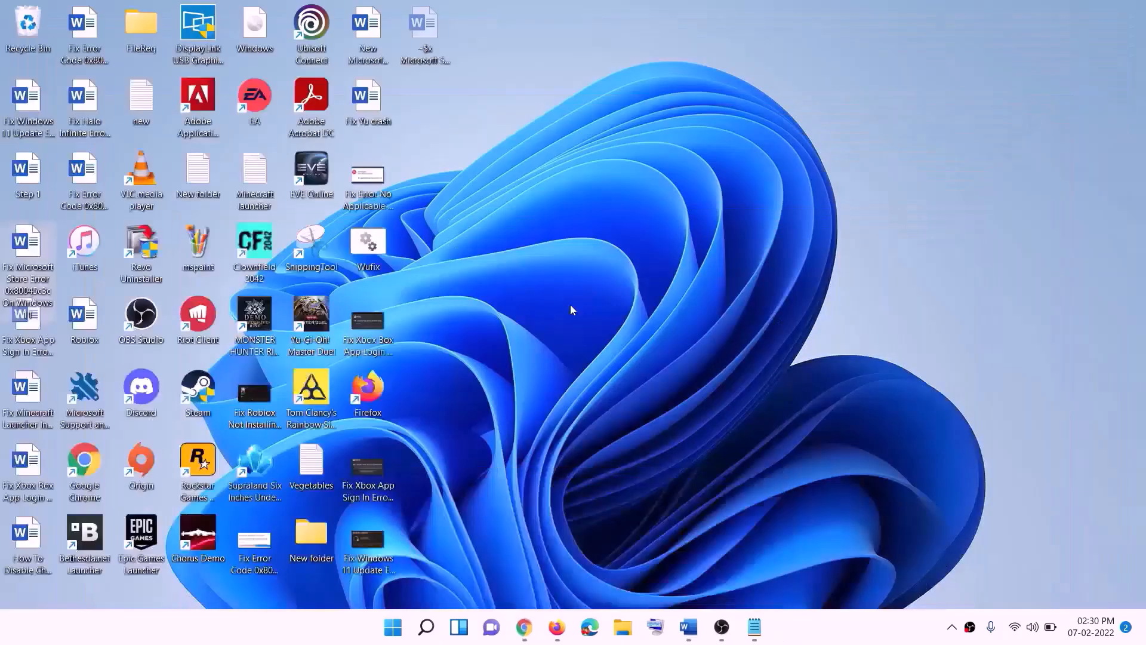
pyautogui.moveTo(270, 30); pyautogui.dragTo(371, 324)
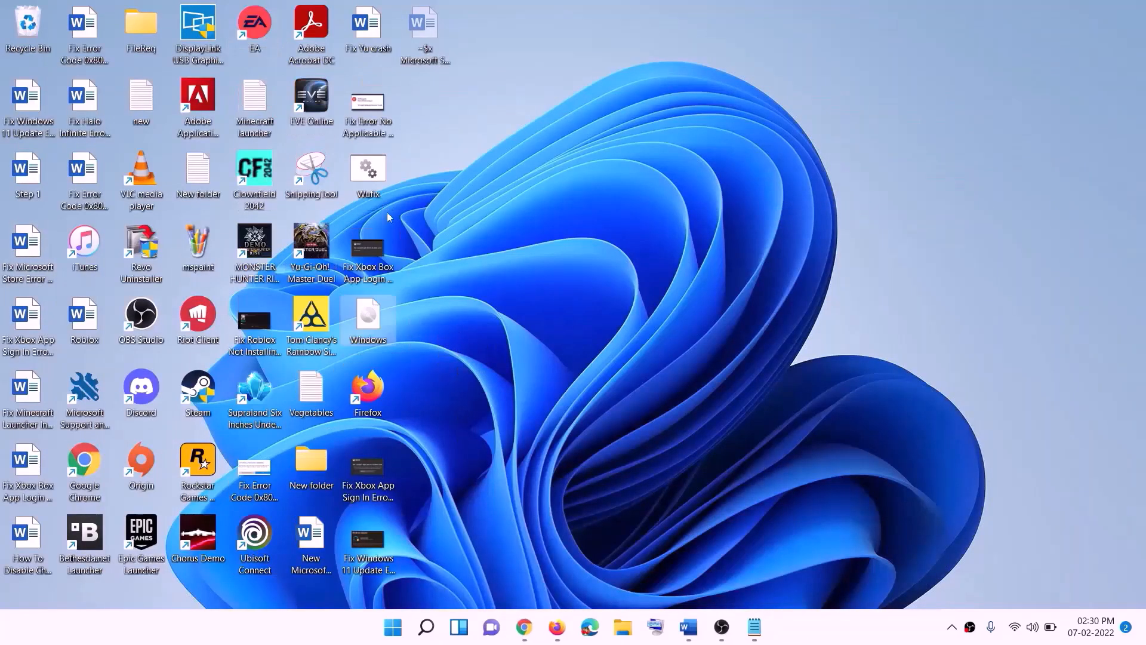
pyautogui.doubleClick(370, 327)
# Step: Run setup from the mounted ESD-ISO drive and continue past the Install Windows 11 page
pyautogui.click(363, 420)
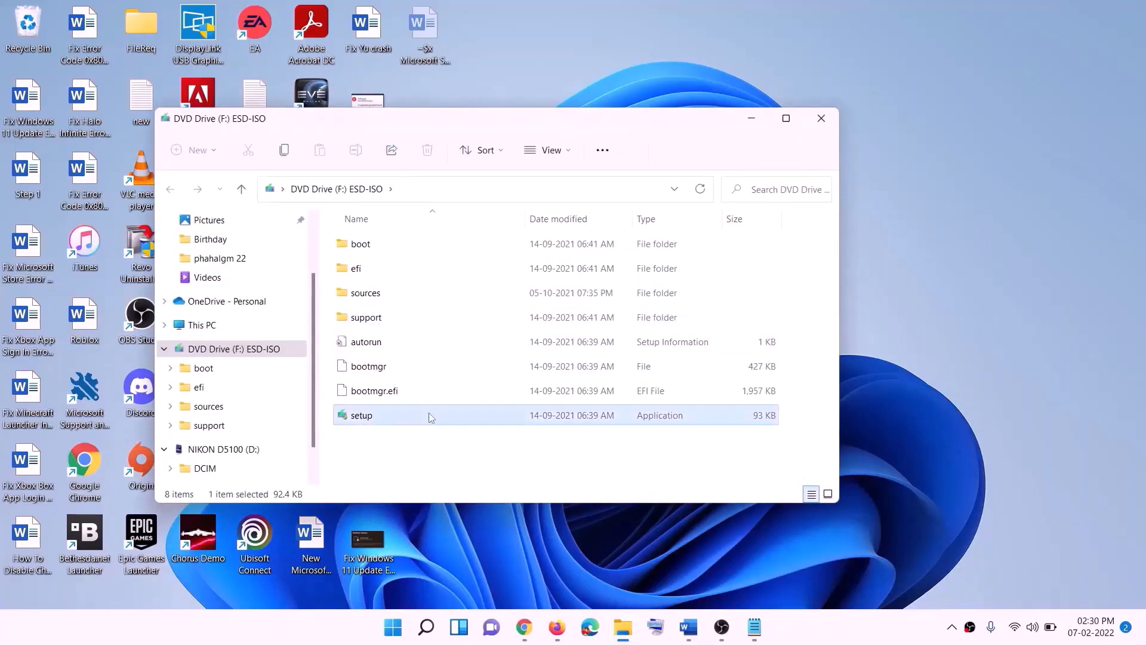
pyautogui.doubleClick(392, 418)
pyautogui.click(460, 469)
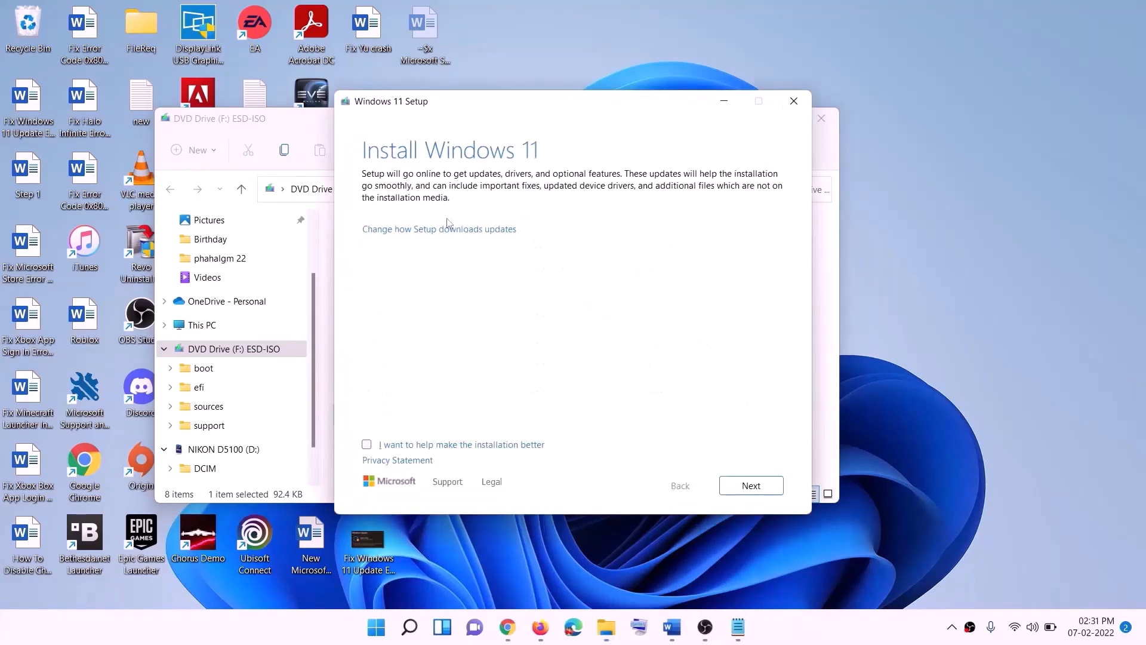
pyautogui.click(755, 486)
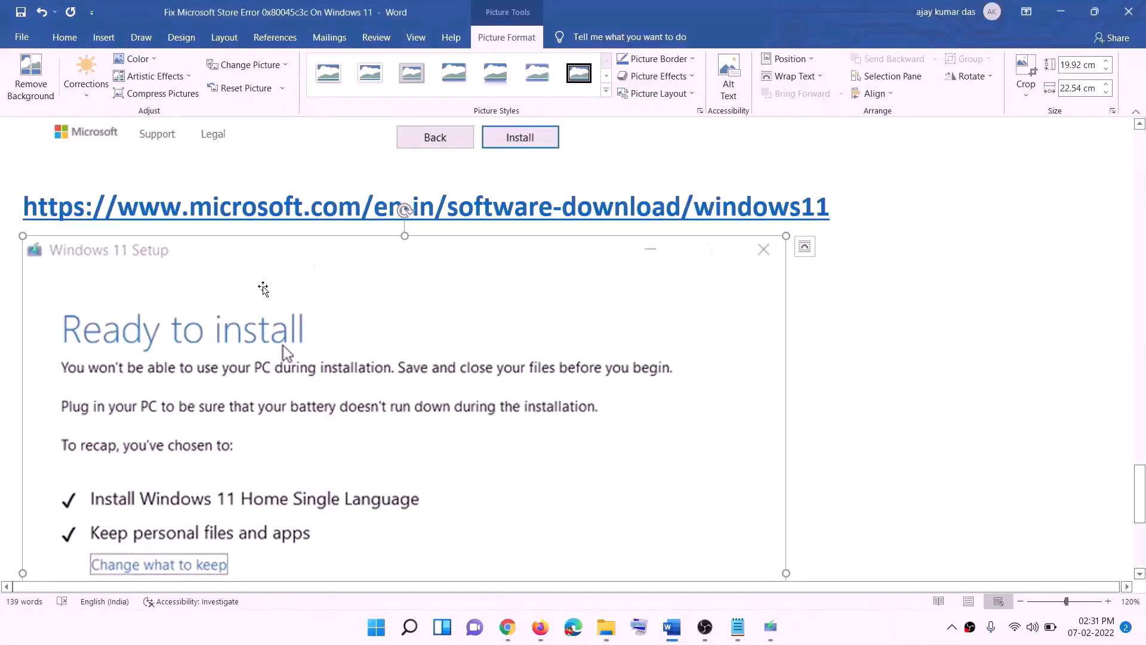
# Step: Review the Ready to install picture in the Word document, including the Keep personal files and apps choice and the Install option
pyautogui.scroll(-3, 315, 271)
pyautogui.scroll(-1, 311, 217)
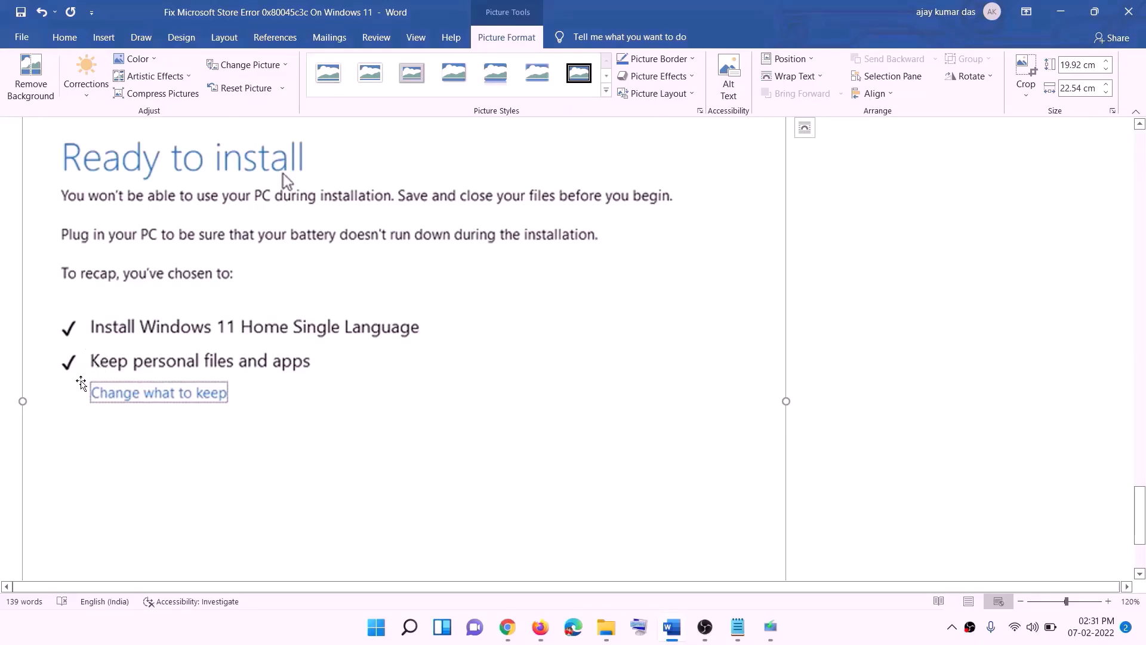
pyautogui.scroll(-1, 431, 375)
pyautogui.scroll(-1, 430, 375)
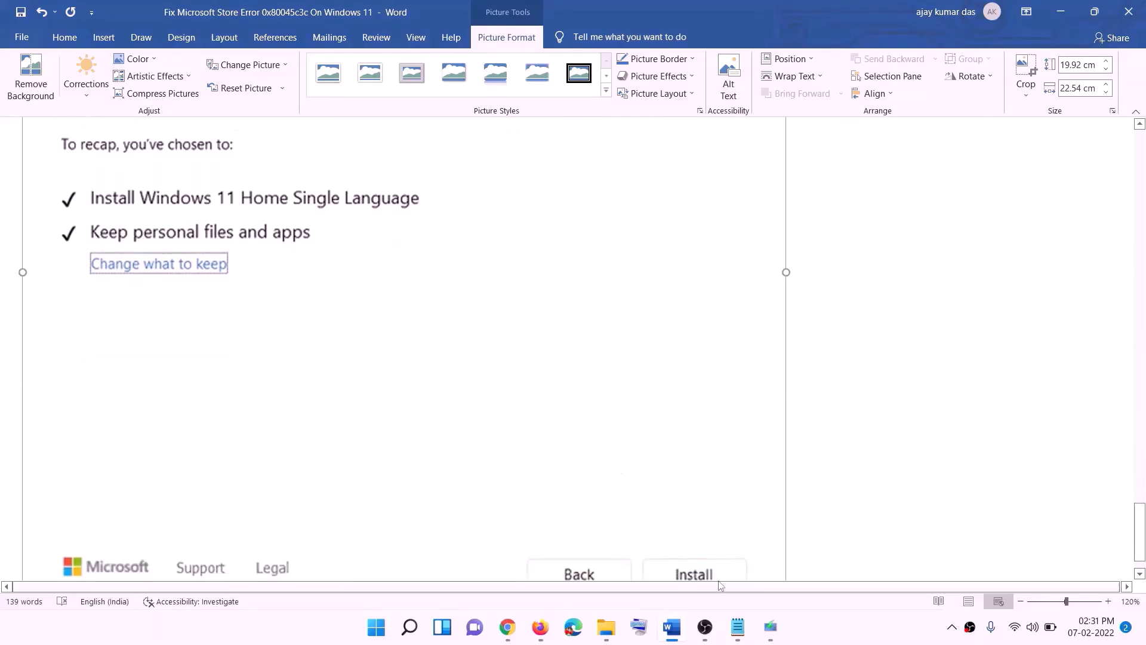
pyautogui.scroll(5, 609, 447)
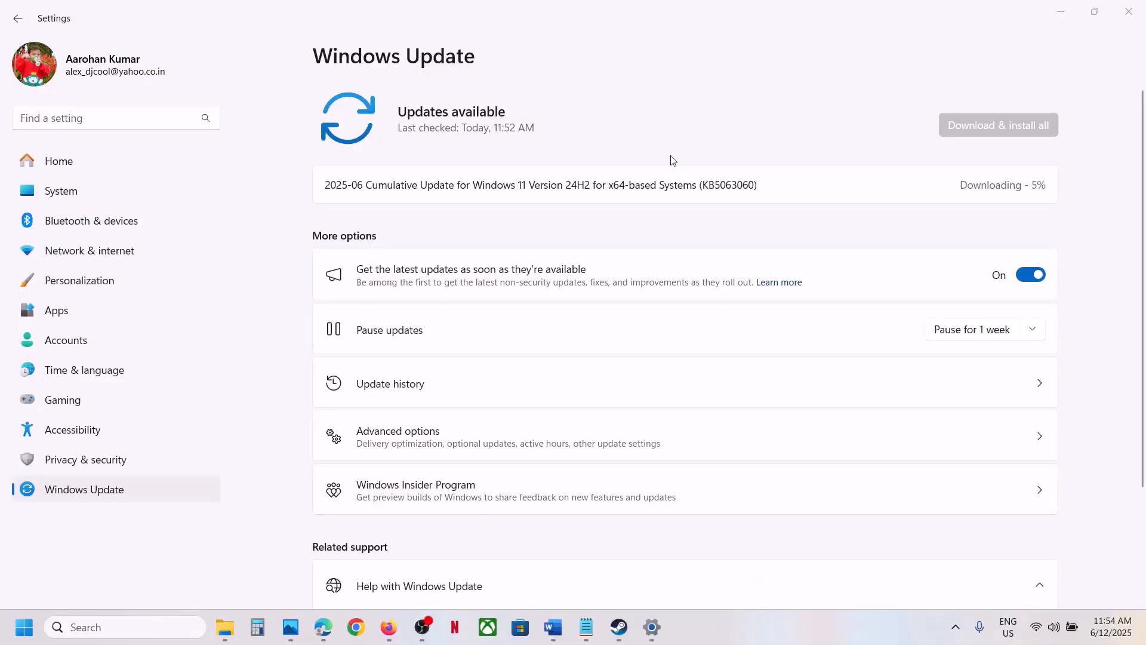
# Step: Highlight the update number KB5063060 in the Windows Update listing
pyautogui.doubleClick(733, 183)
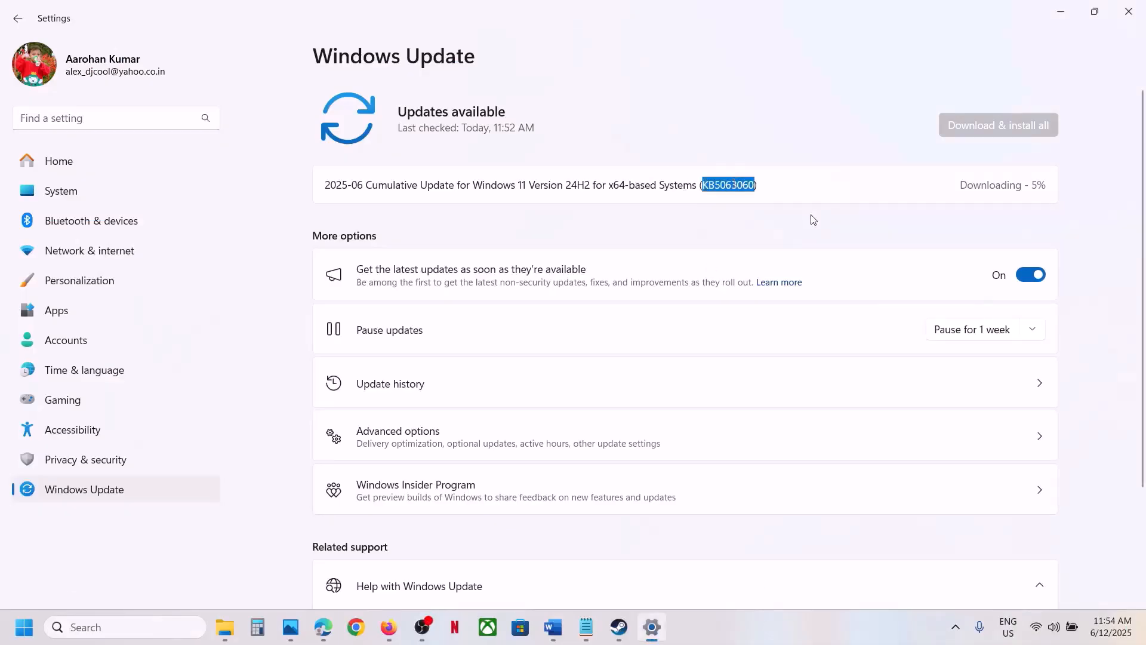